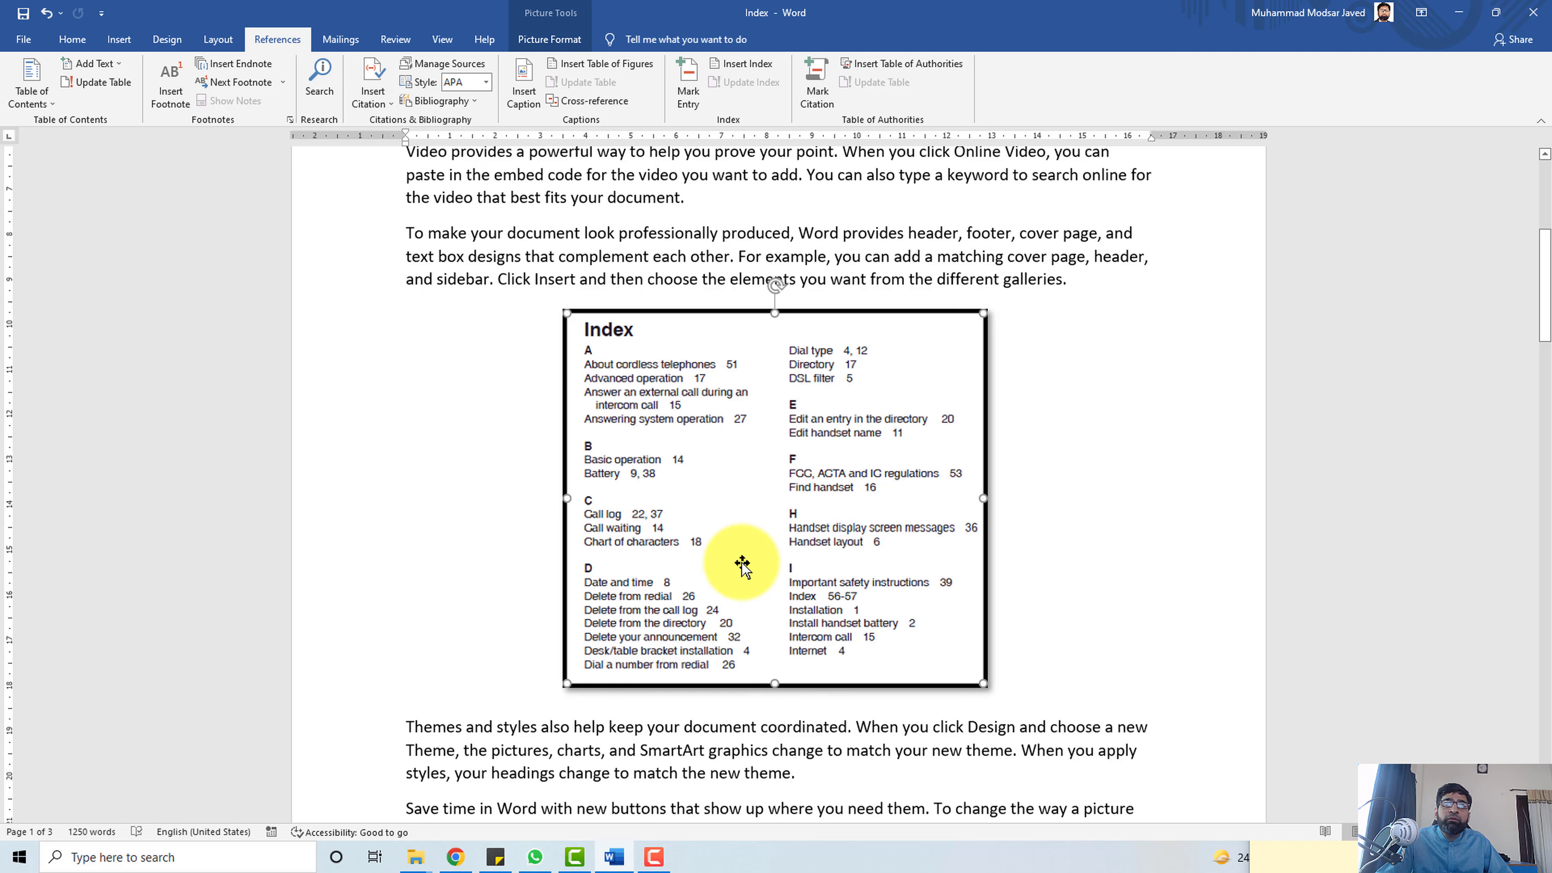
{"action": "scroll", "coordinate": [743, 566], "scroll_direction": "up", "scroll_amount": 6}
{"action": "scroll", "coordinate": [735, 694], "scroll_direction": "down", "scroll_amount": 3}
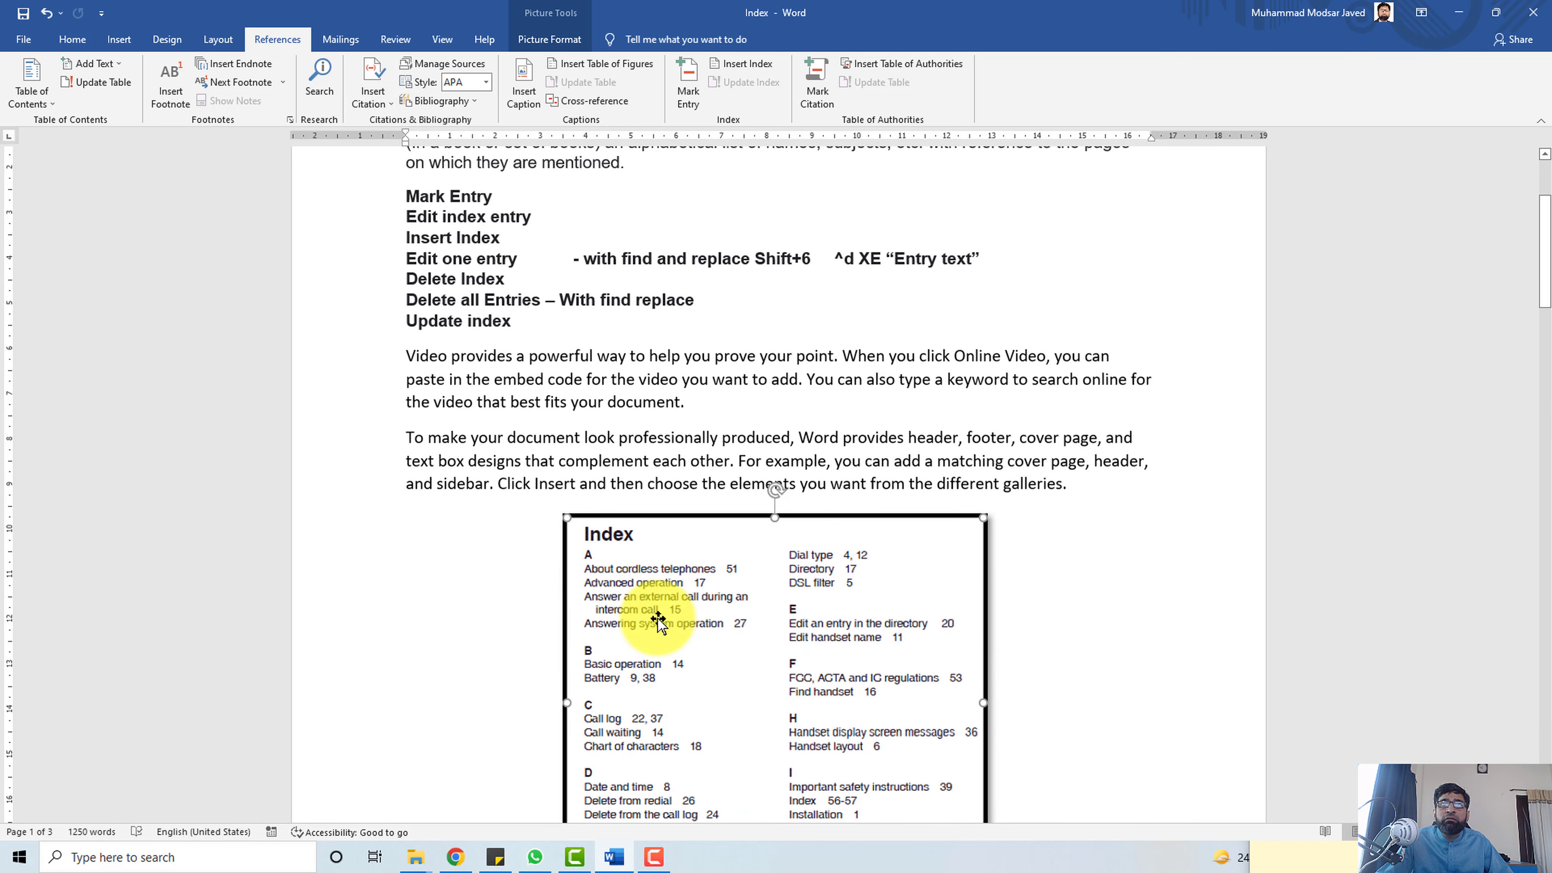
{"action": "scroll", "coordinate": [623, 587], "scroll_direction": "up", "scroll_amount": 3}
{"action": "left_click", "coordinate": [571, 424]}
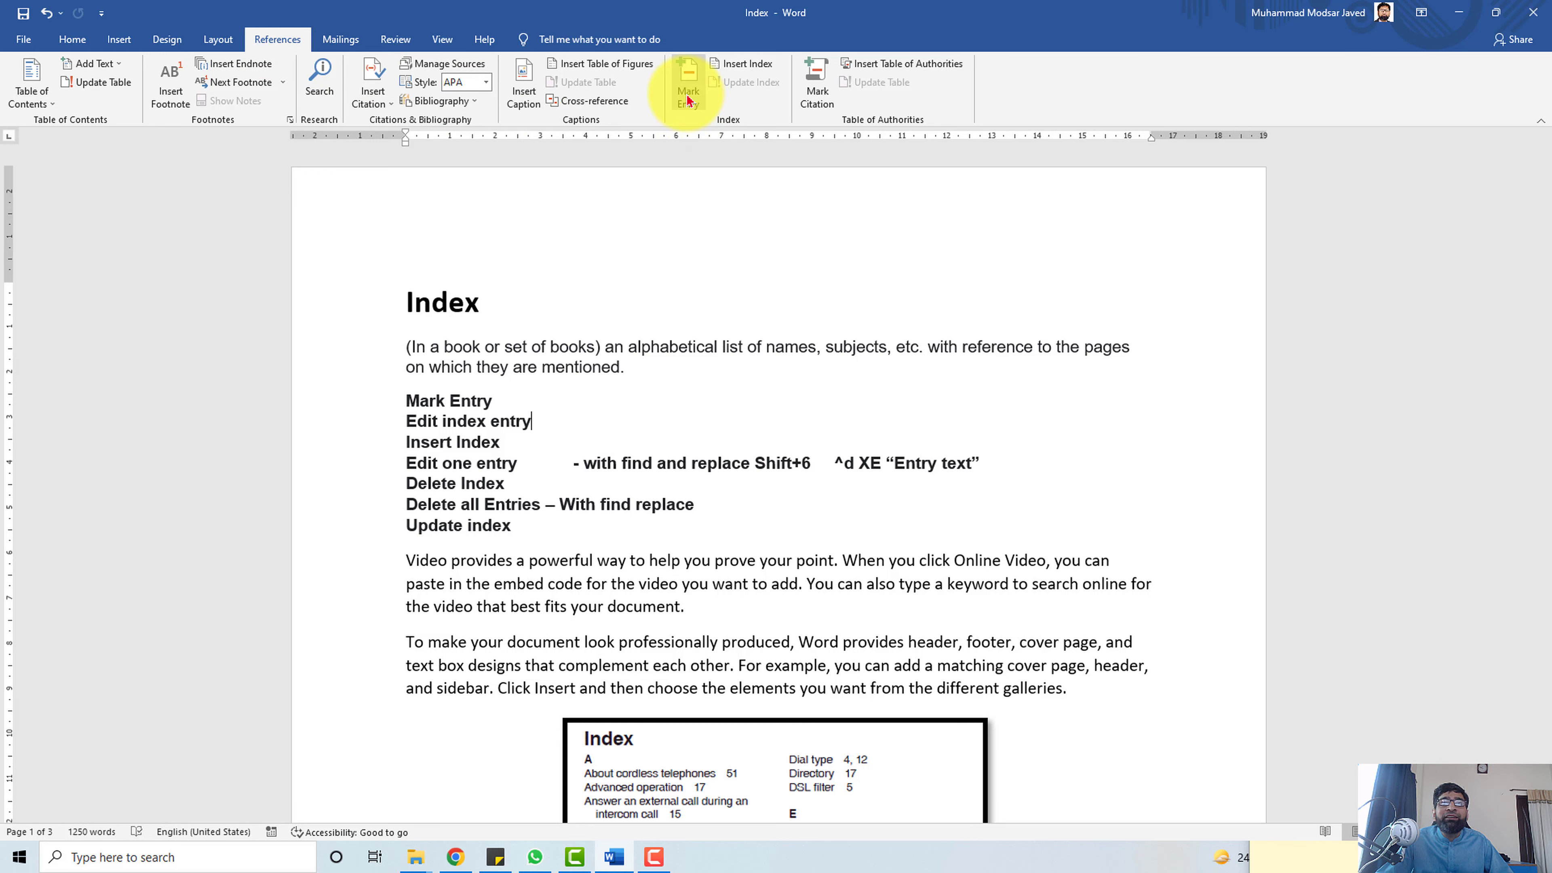
{"action": "scroll", "coordinate": [704, 642], "scroll_direction": "down", "scroll_amount": 3}
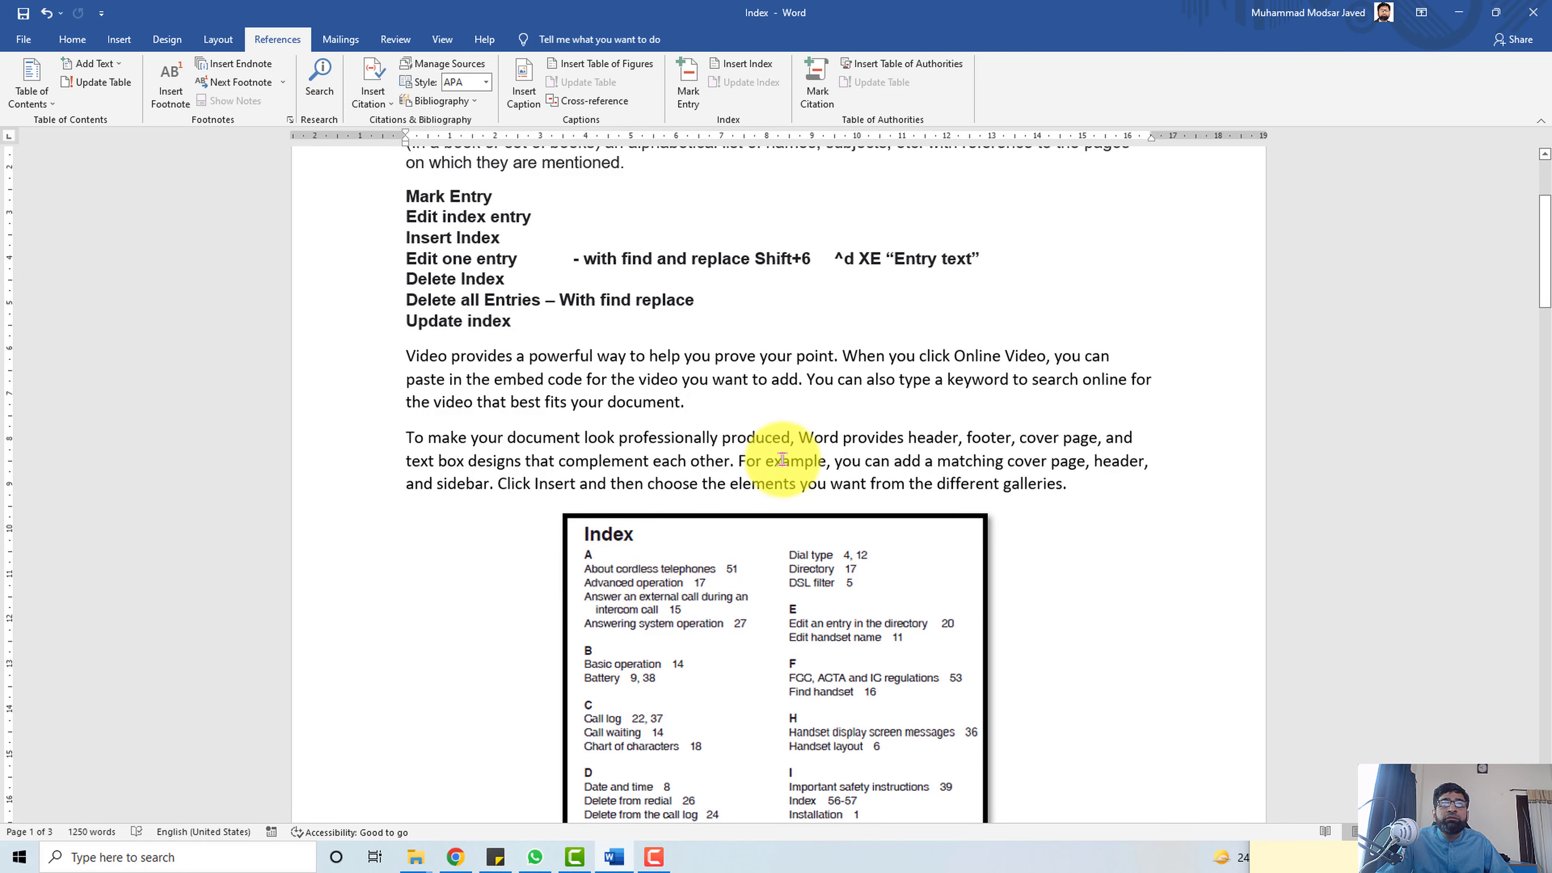
{"action": "scroll", "coordinate": [689, 434], "scroll_direction": "up", "scroll_amount": 3}
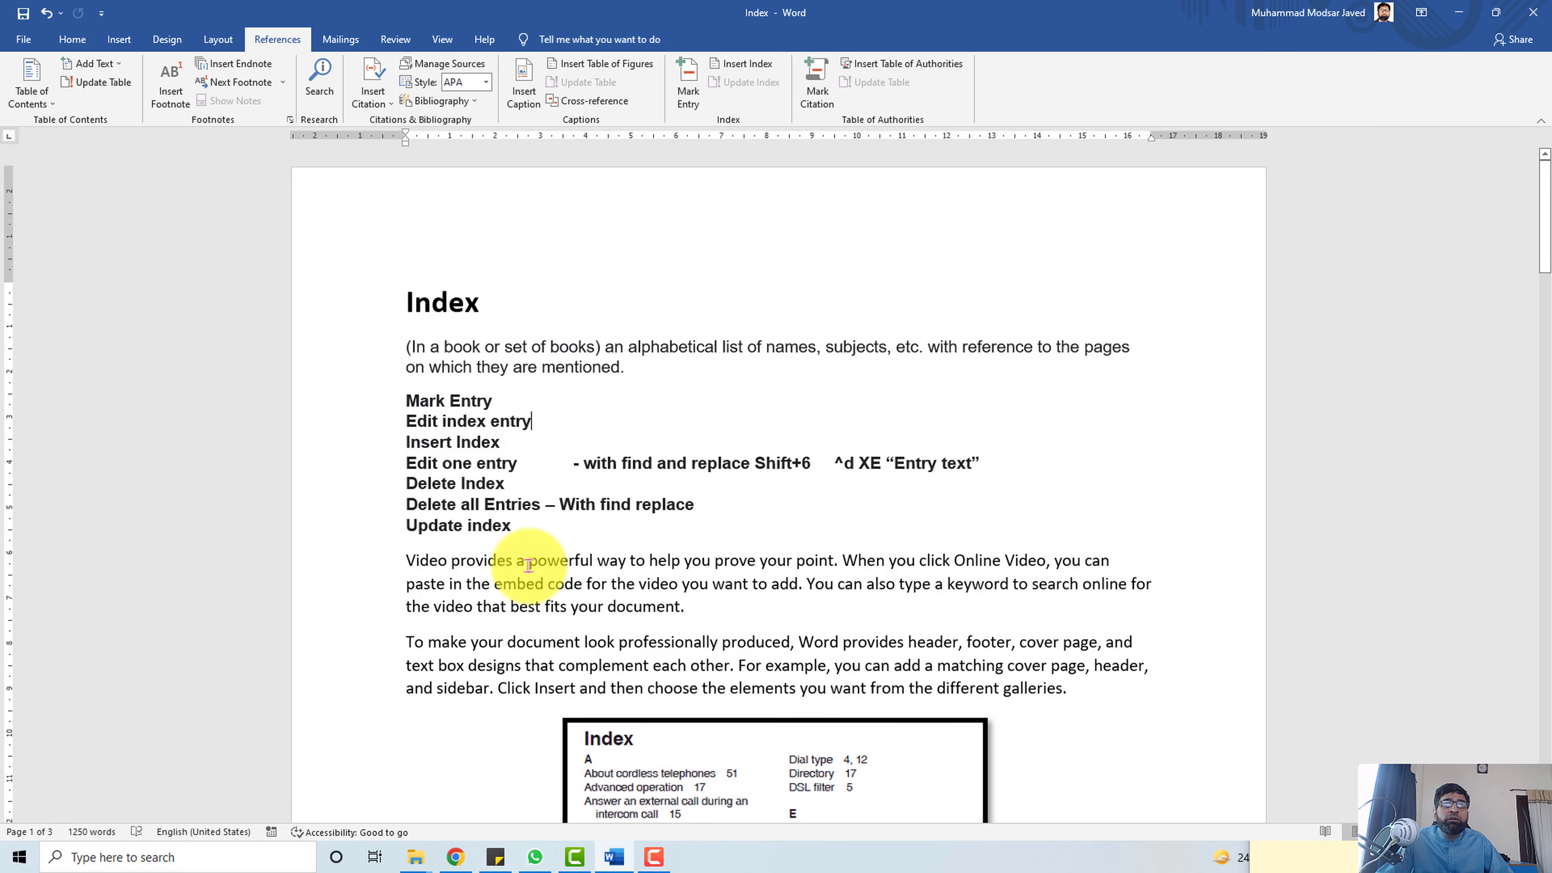
- Start an index entry for the word "powerful" in the first body paragraph, with main entry Powerful and subentry abc
{"action": "left_click_drag", "start_coordinate": [529, 564], "coordinate": [594, 564]}
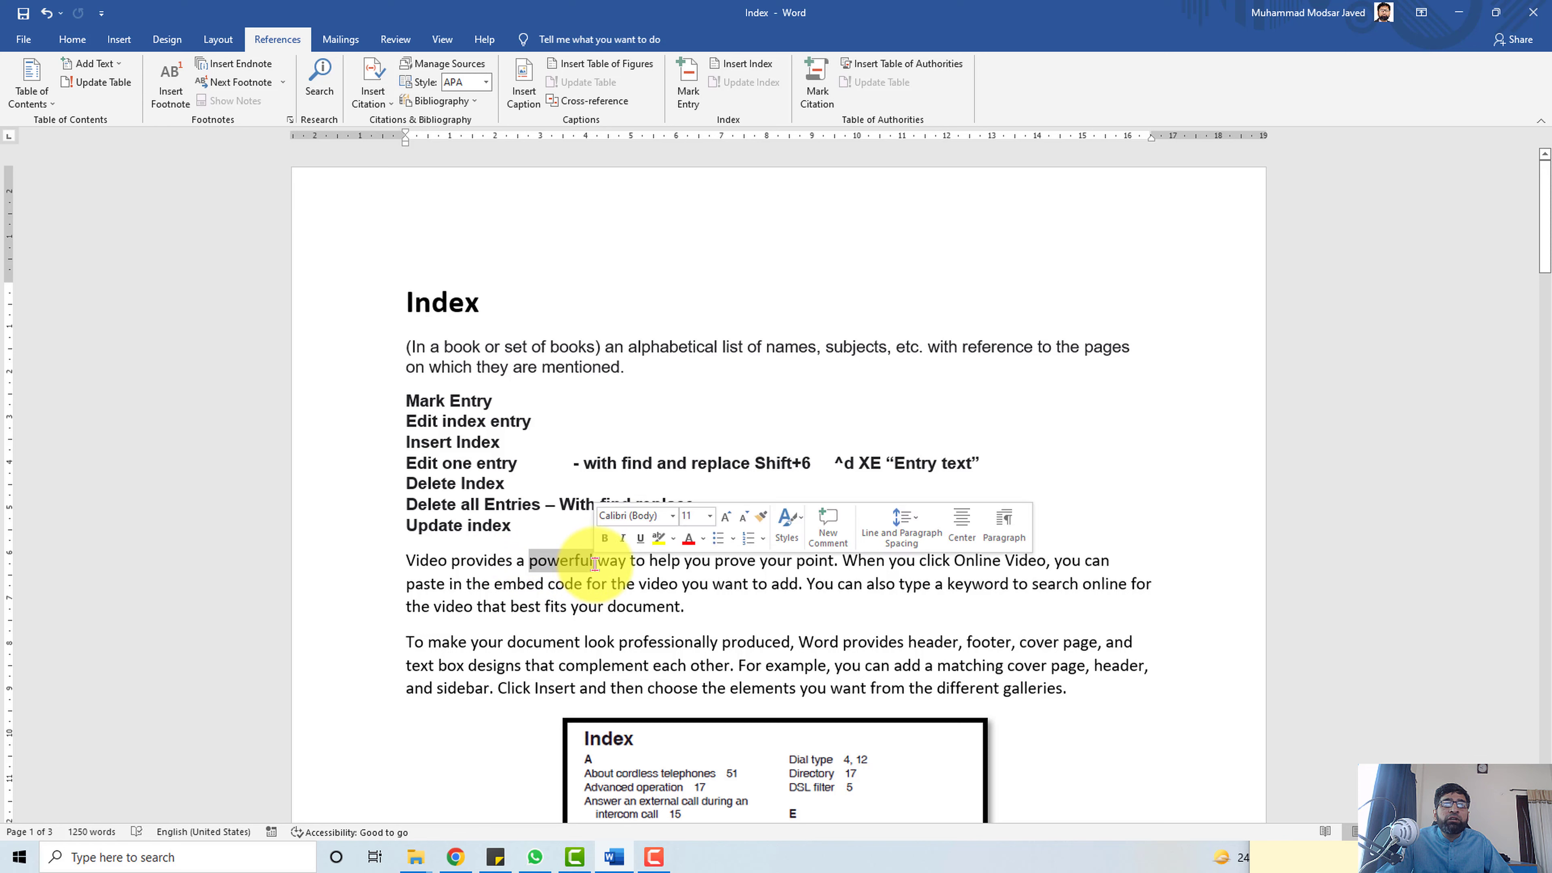
{"action": "left_click", "coordinate": [686, 97]}
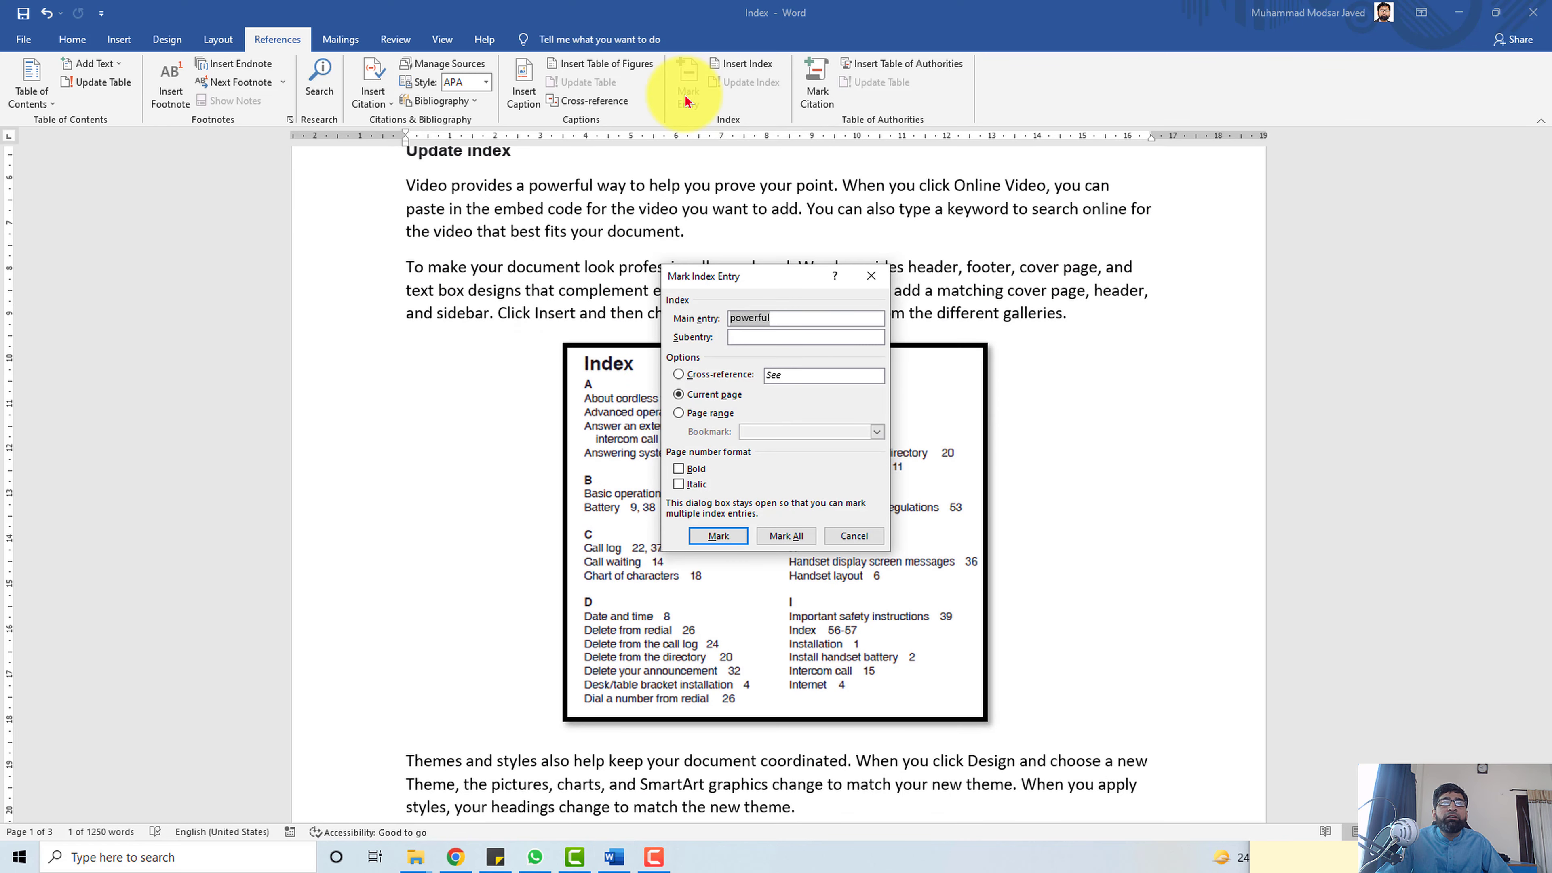
{"action": "left_click_drag", "start_coordinate": [770, 276], "coordinate": [908, 179]}
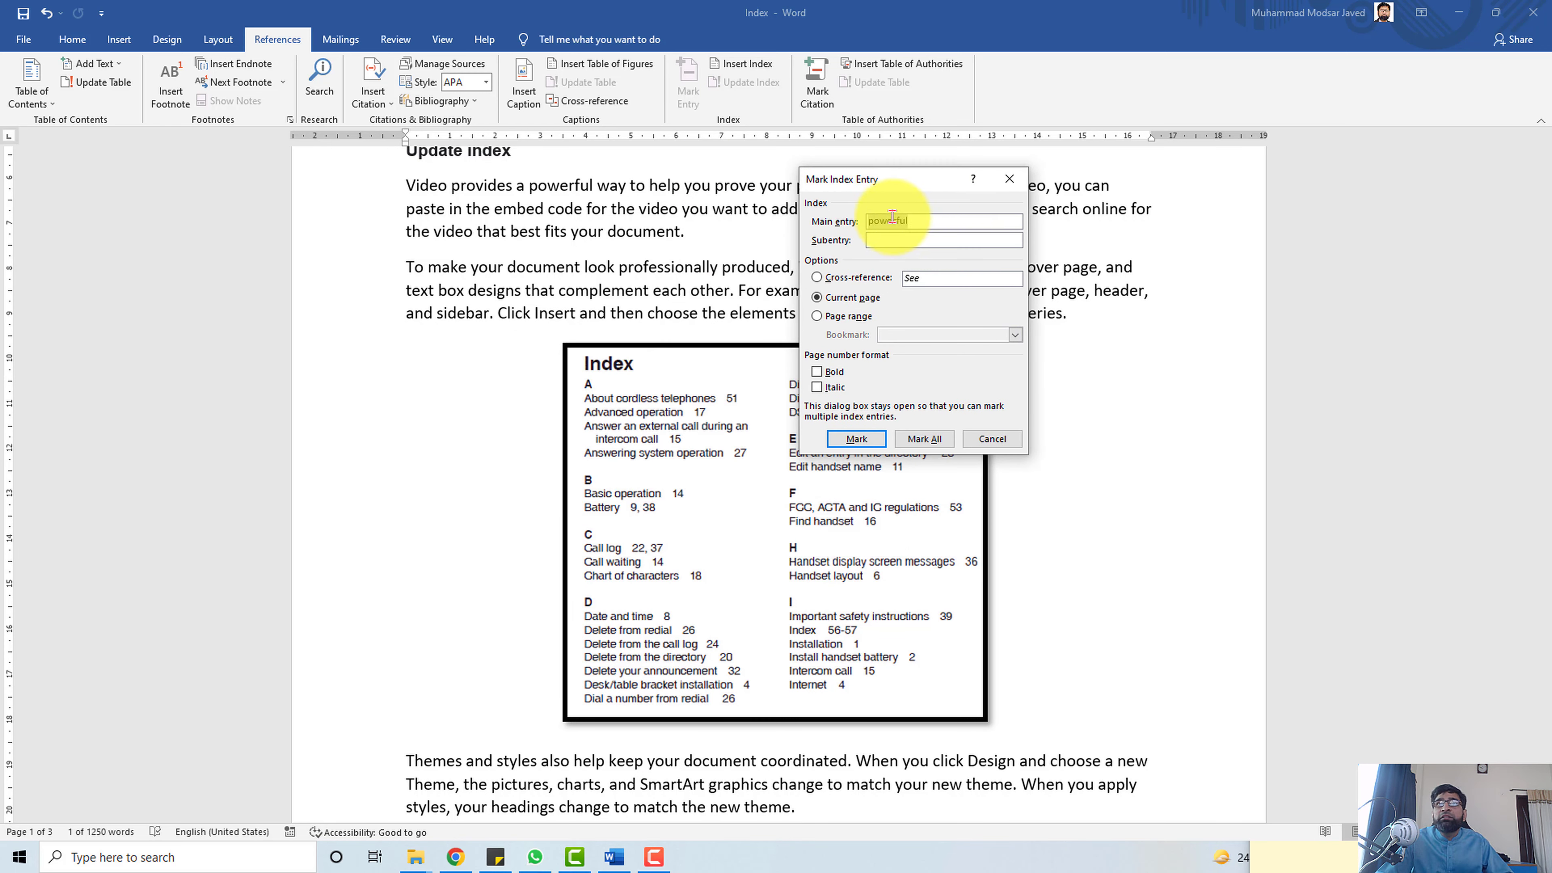
{"action": "left_click", "coordinate": [872, 221]}
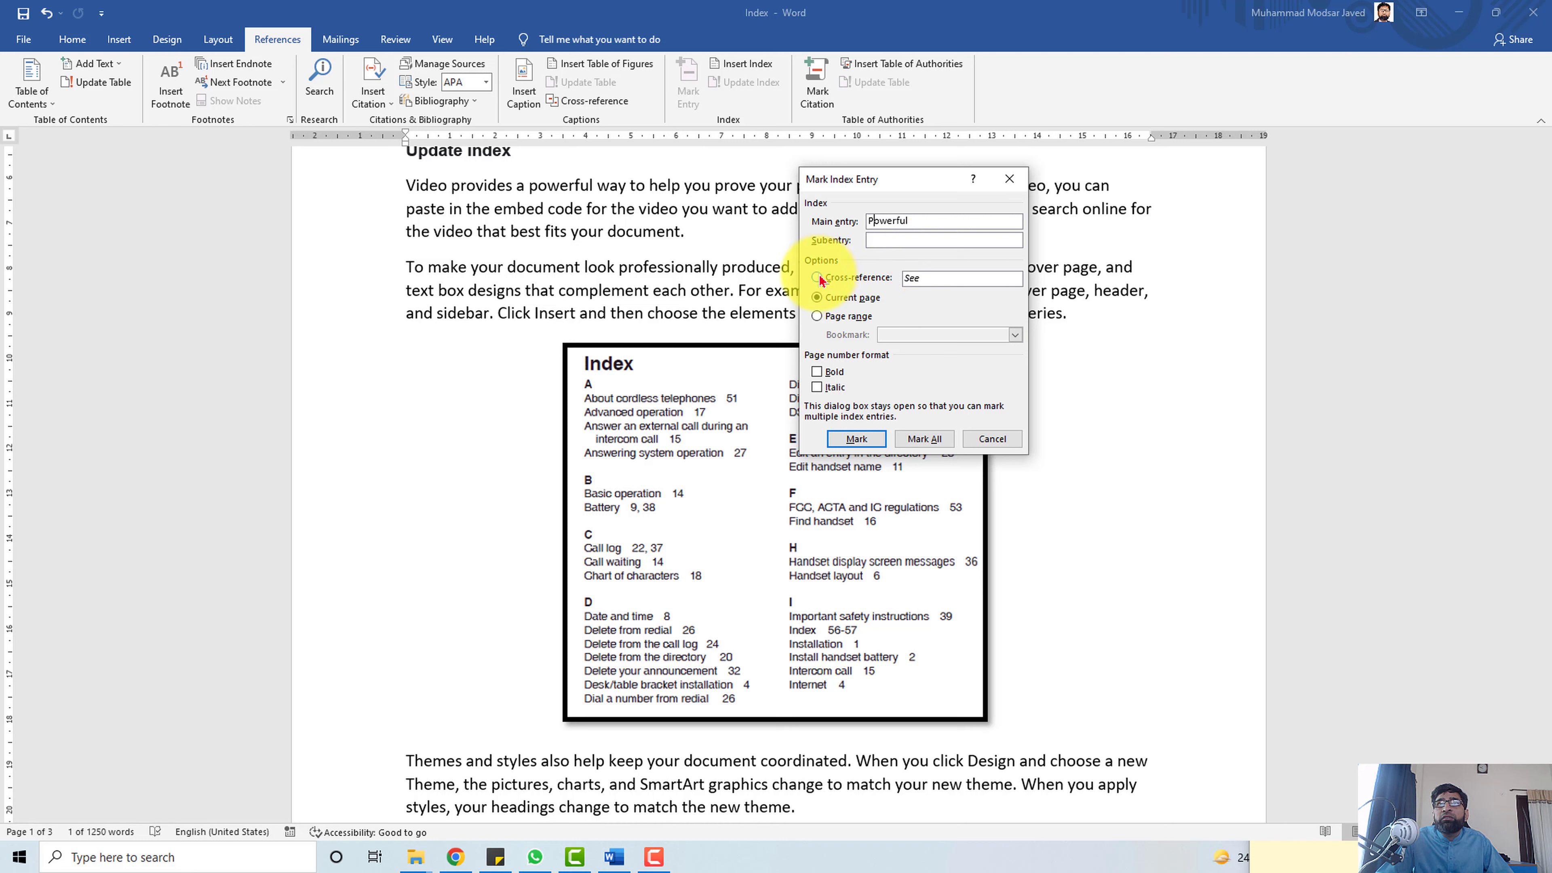
{"action": "left_click", "coordinate": [882, 238]}
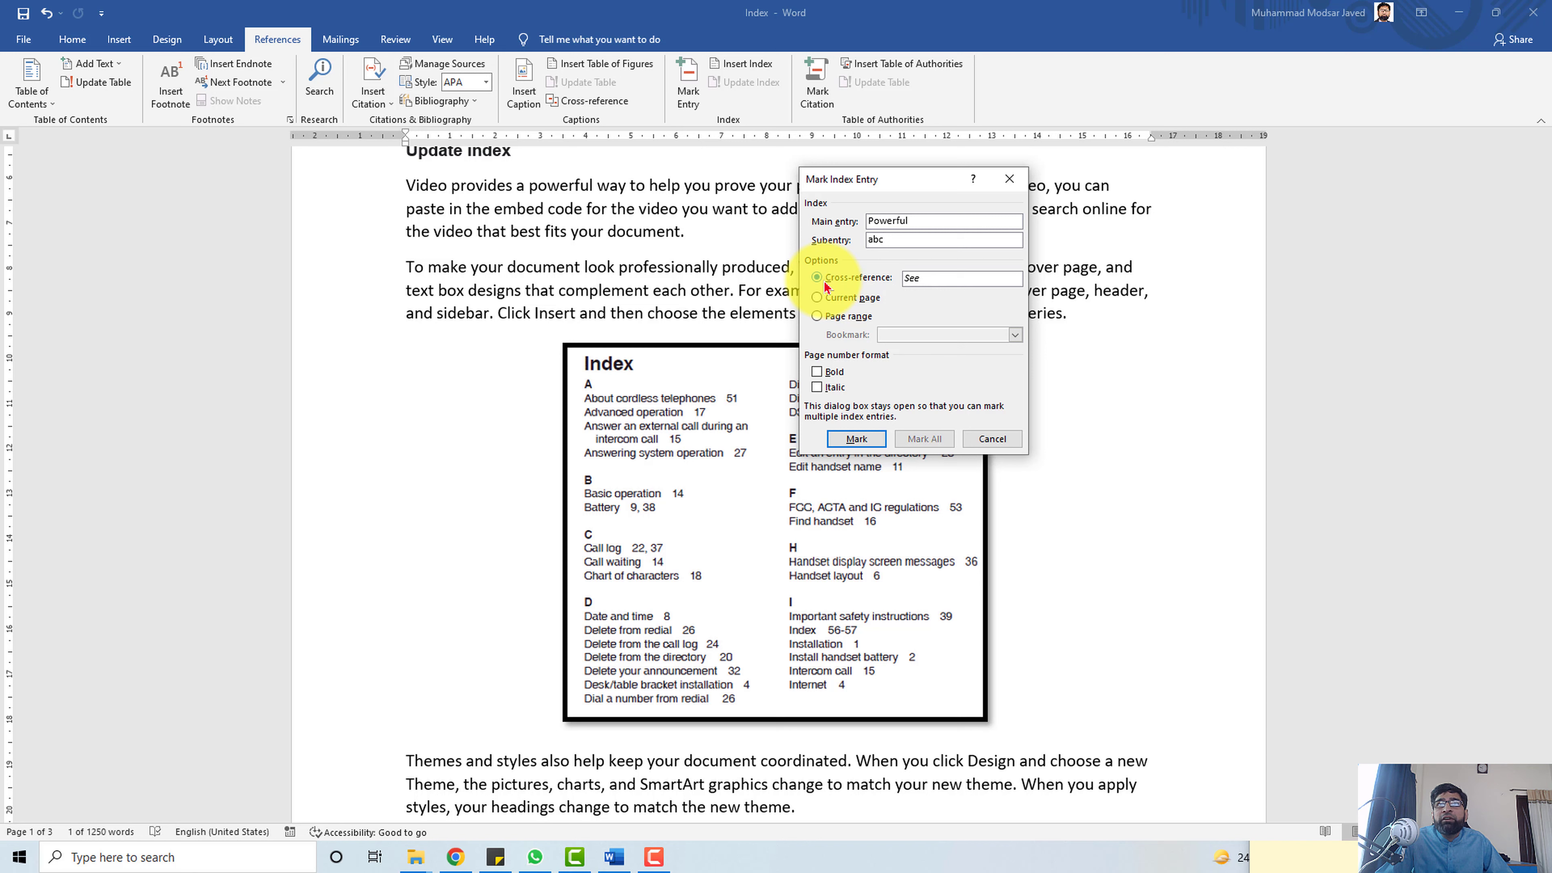
- Keep the entry referring to the current page without bold or italic formatting, and mark all its occurrences in the document
{"action": "left_click", "coordinate": [922, 278]}
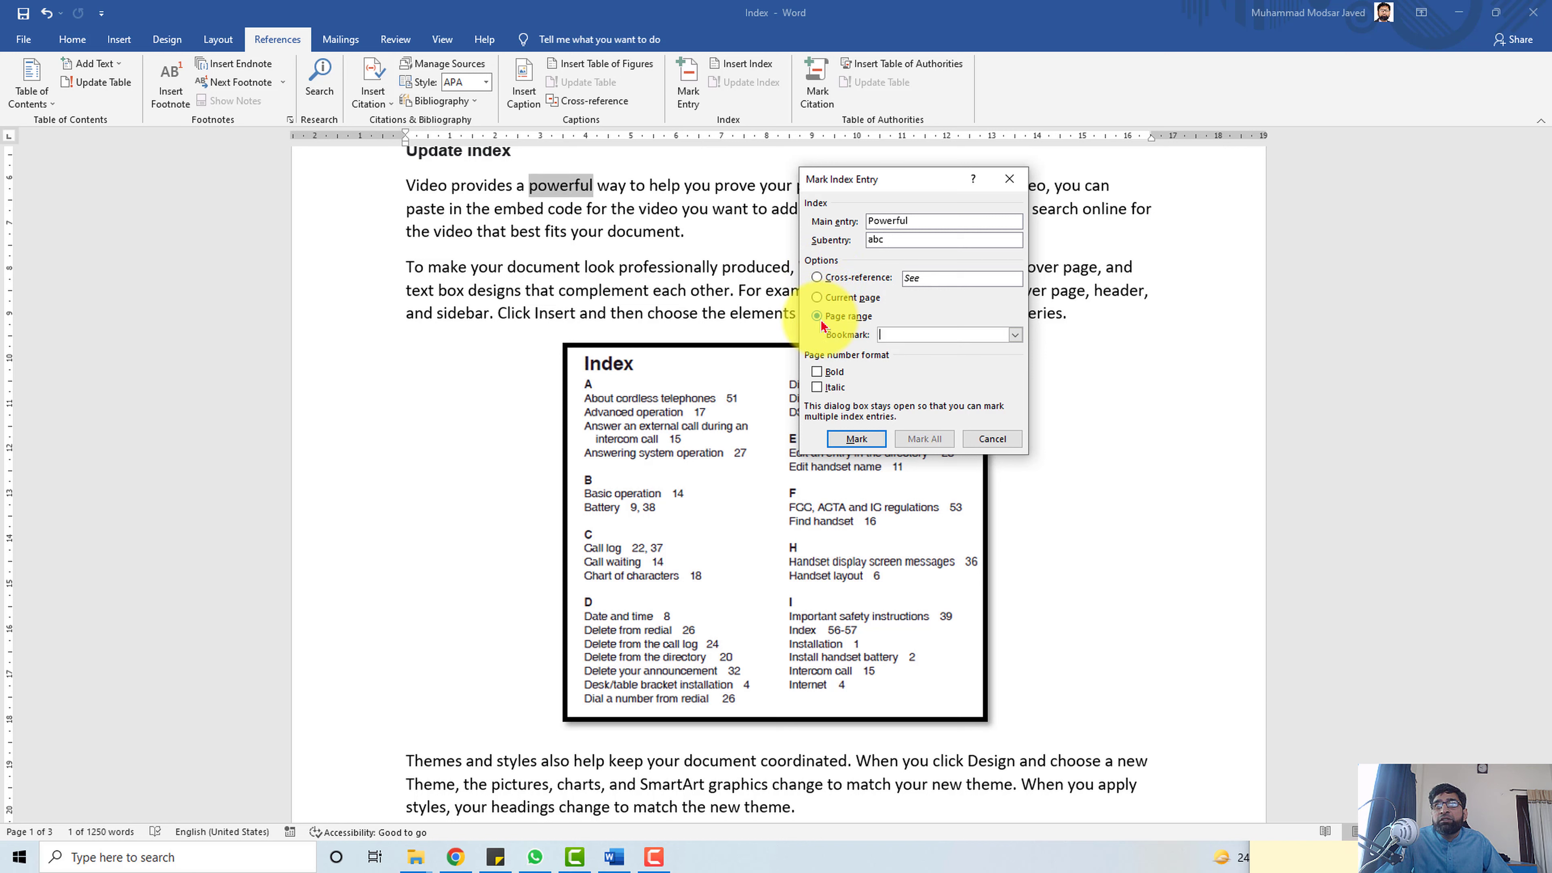
{"action": "left_click", "coordinate": [1015, 336]}
{"action": "left_click", "coordinate": [1015, 336]}
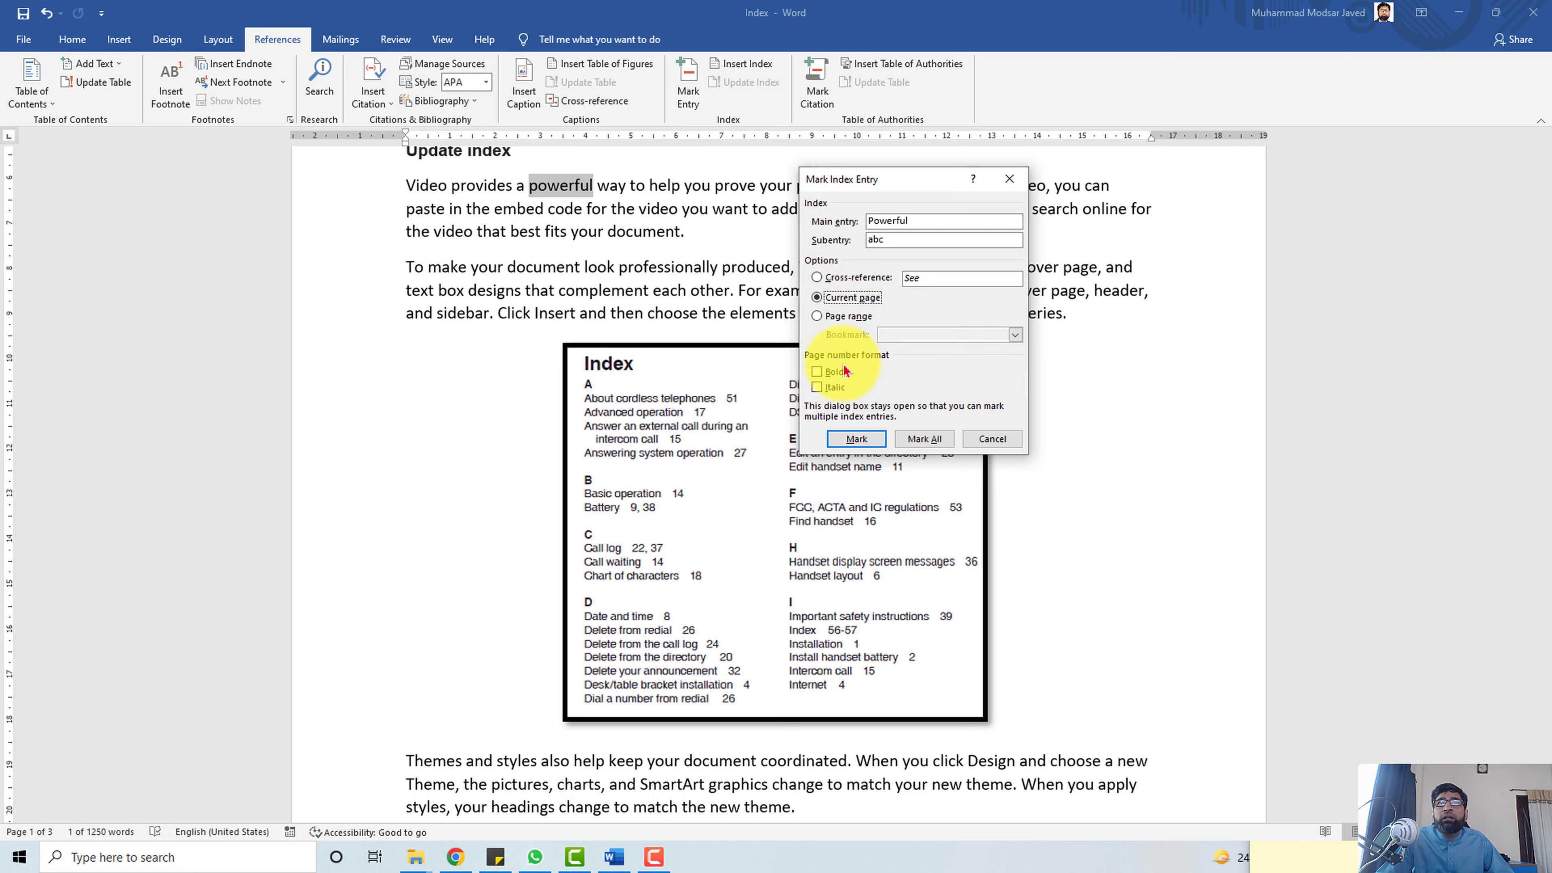
{"action": "left_click", "coordinate": [817, 373]}
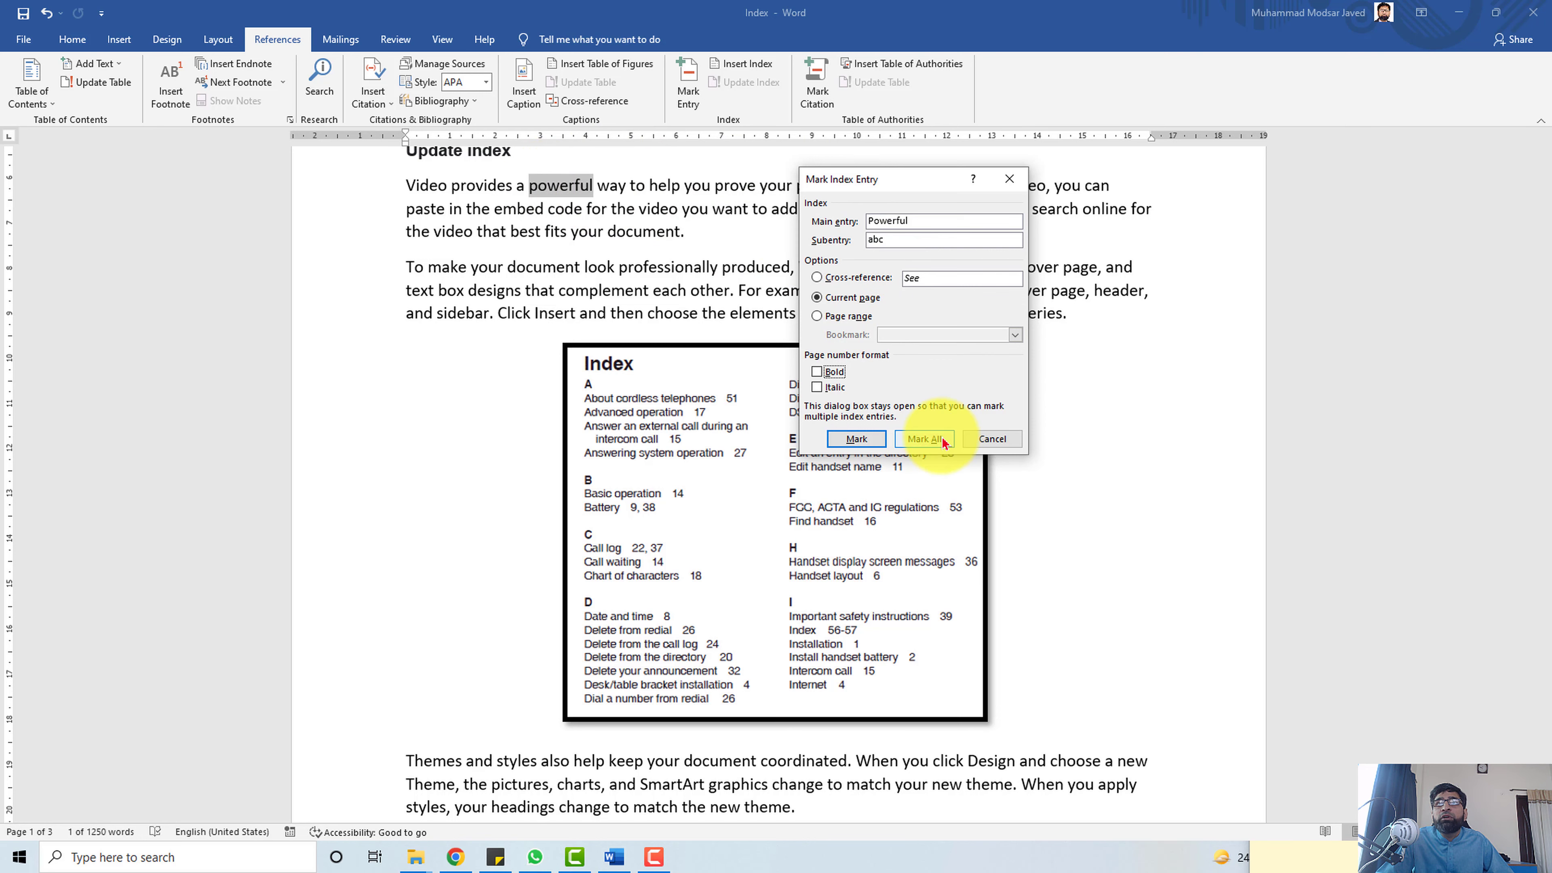
{"action": "left_click", "coordinate": [924, 439]}
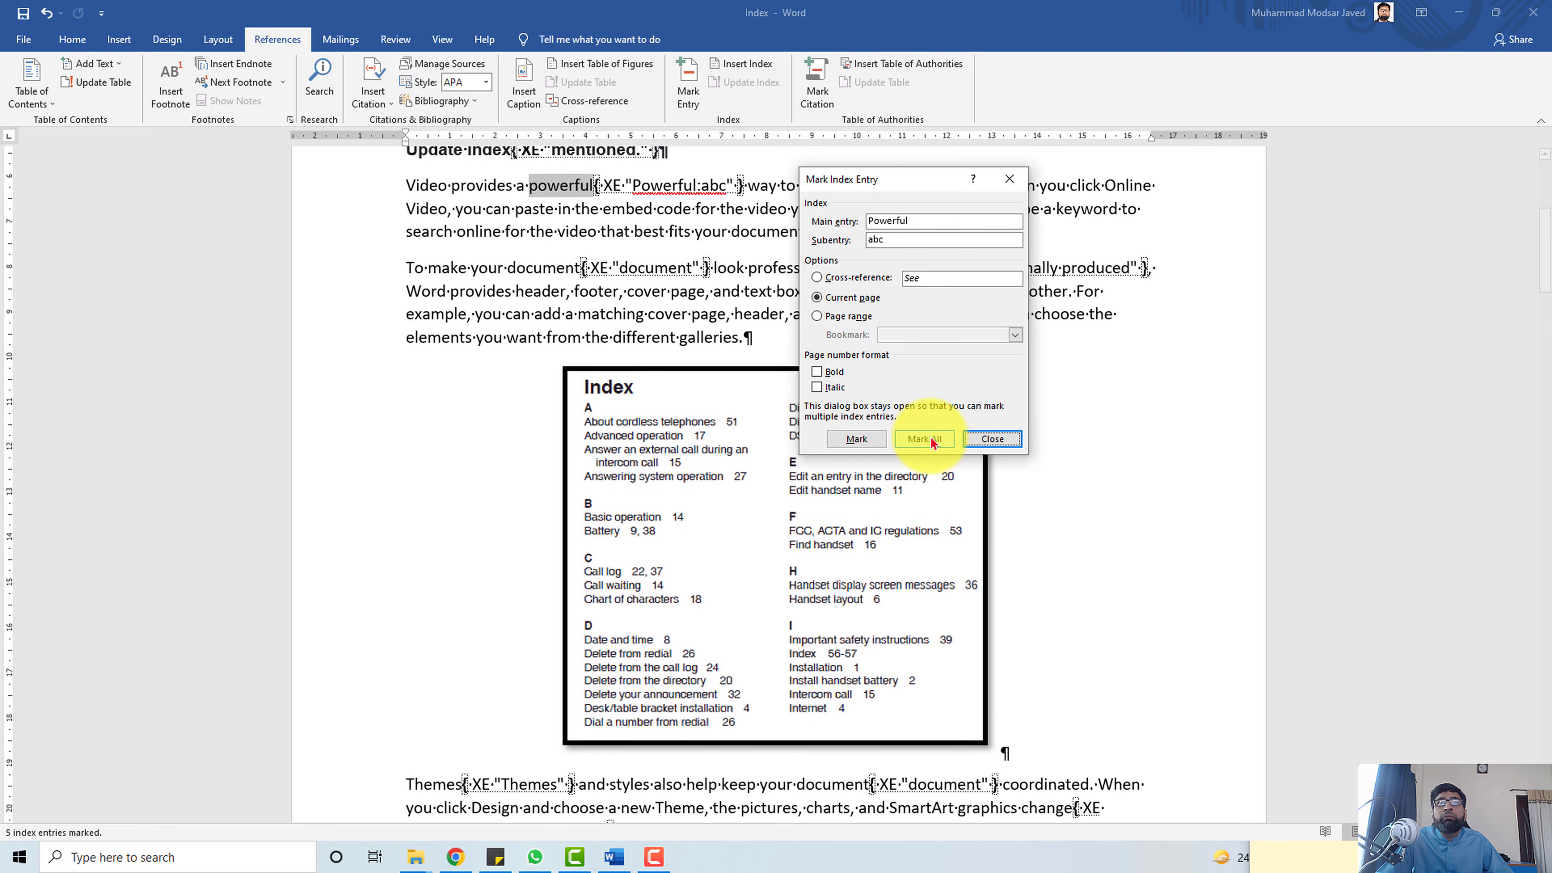
{"action": "left_click", "coordinate": [992, 439]}
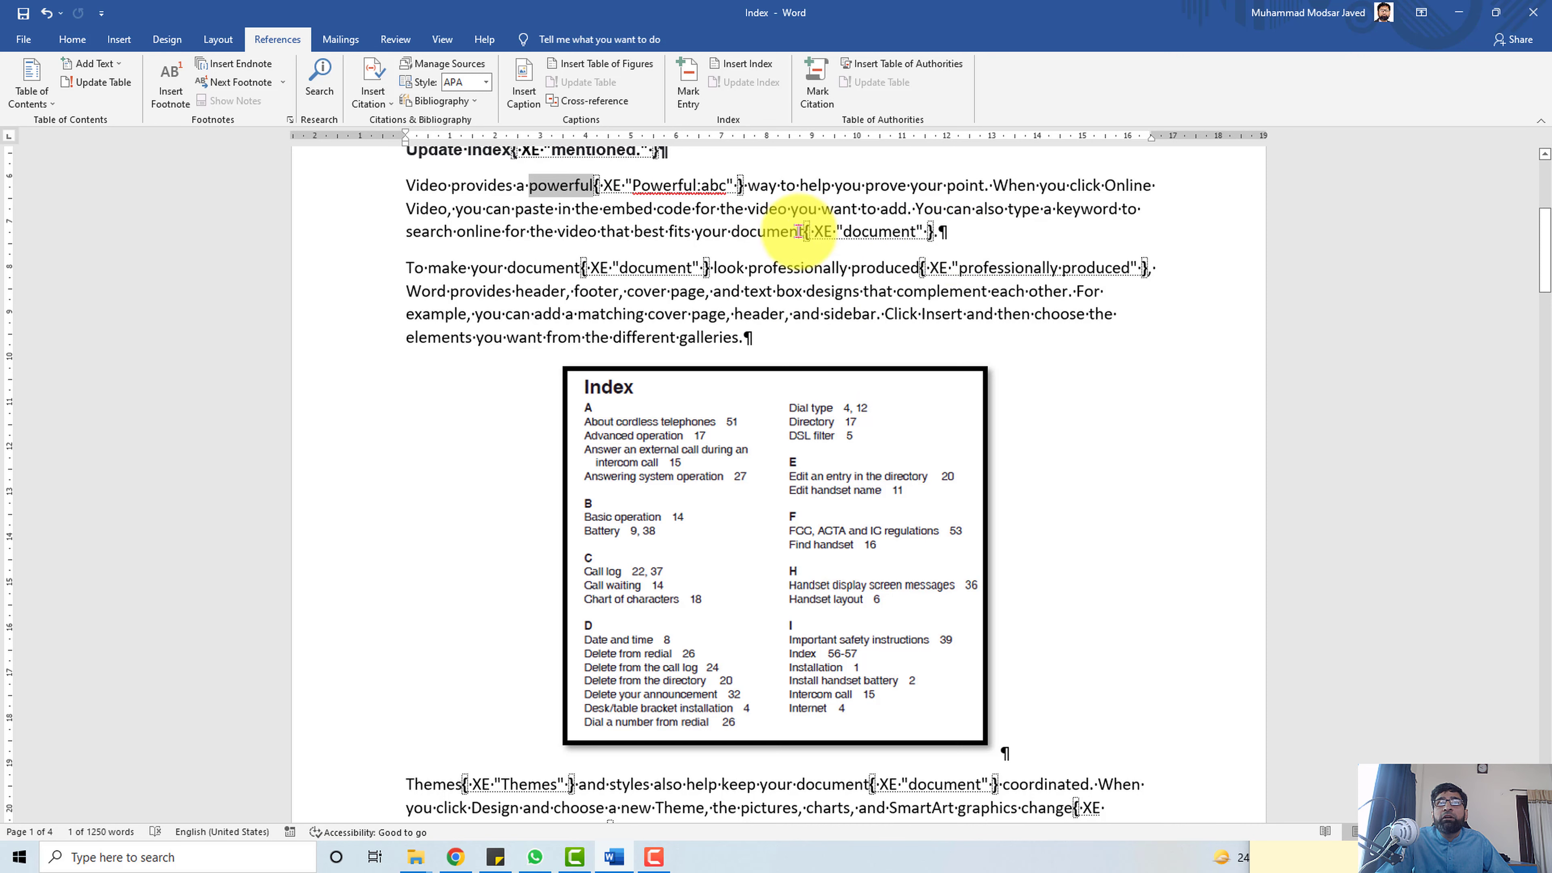
- Mark all occurrences of the word "where" as index entries, starting from the "Save time in Word" paragraph
{"action": "scroll", "coordinate": [678, 330], "scroll_direction": "down", "scroll_amount": 9}
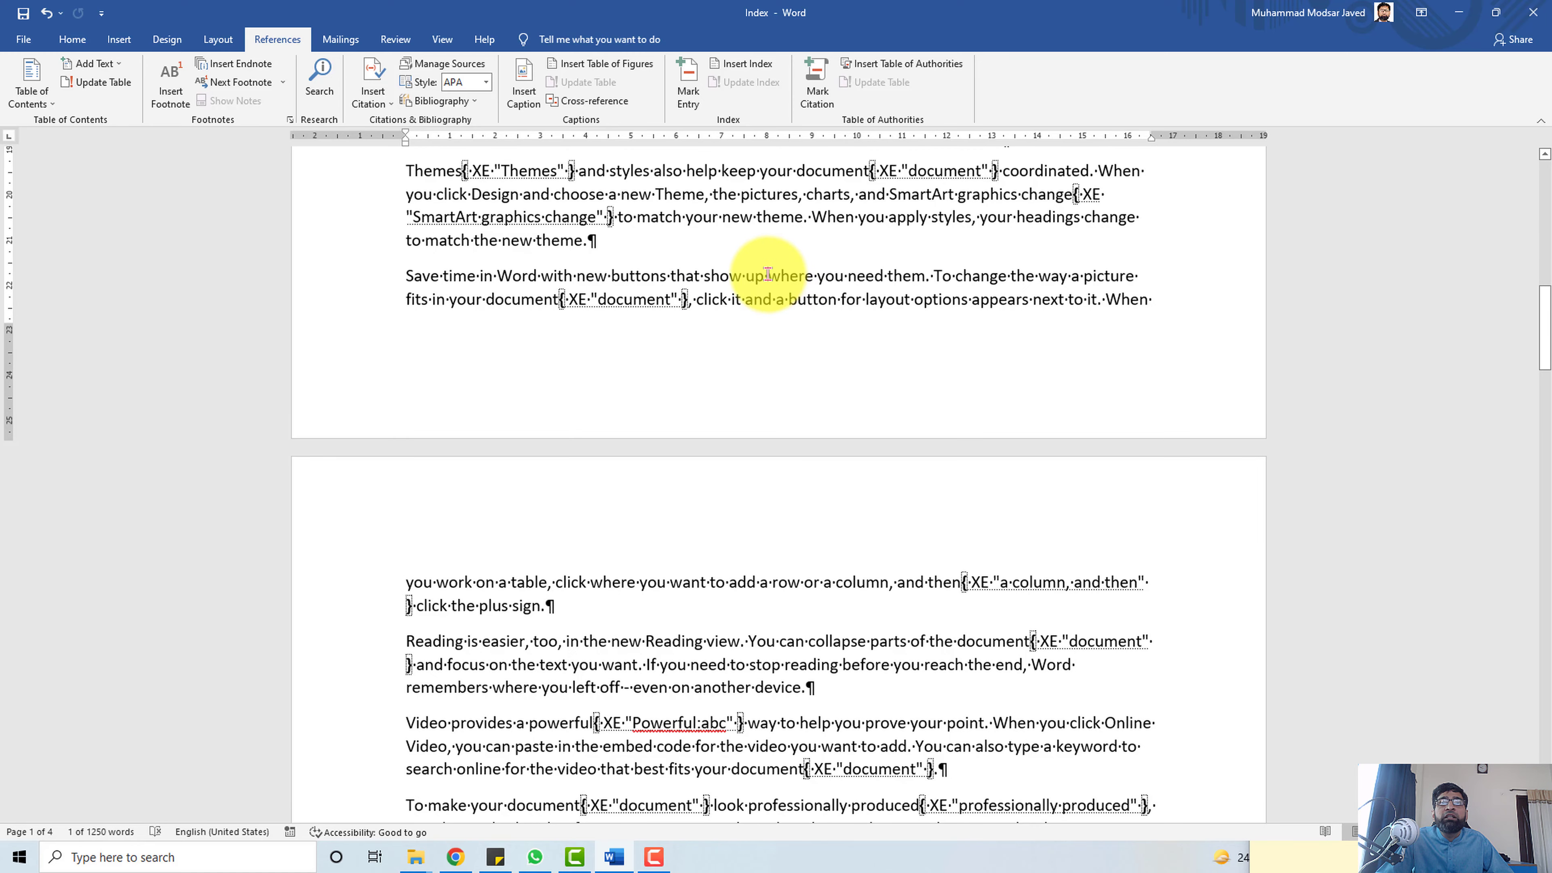
{"action": "double_click", "coordinate": [776, 276]}
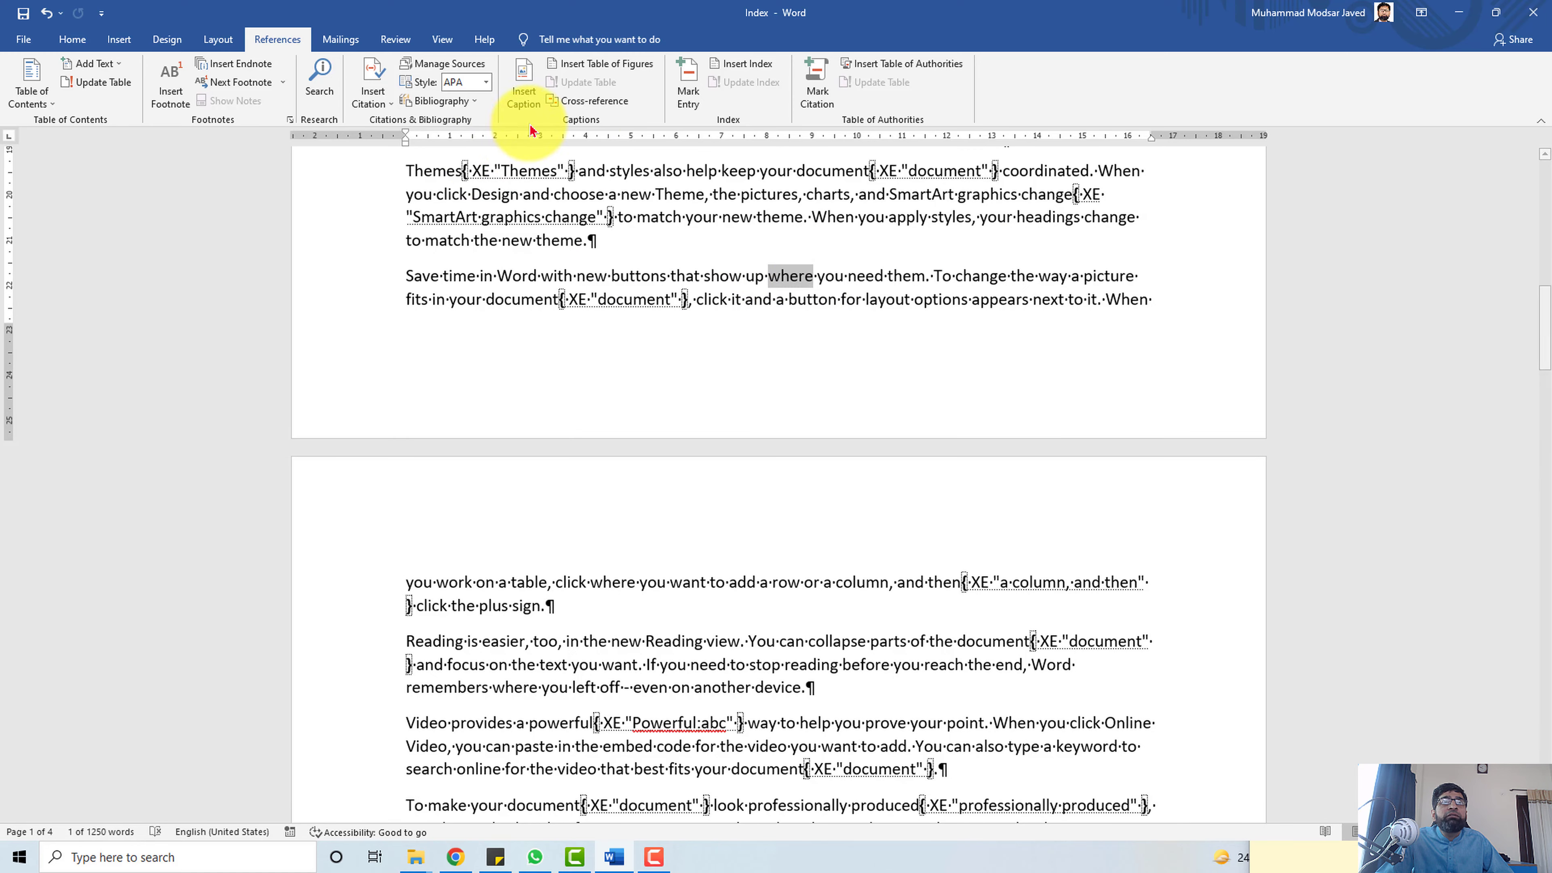
{"action": "left_click", "coordinate": [689, 86]}
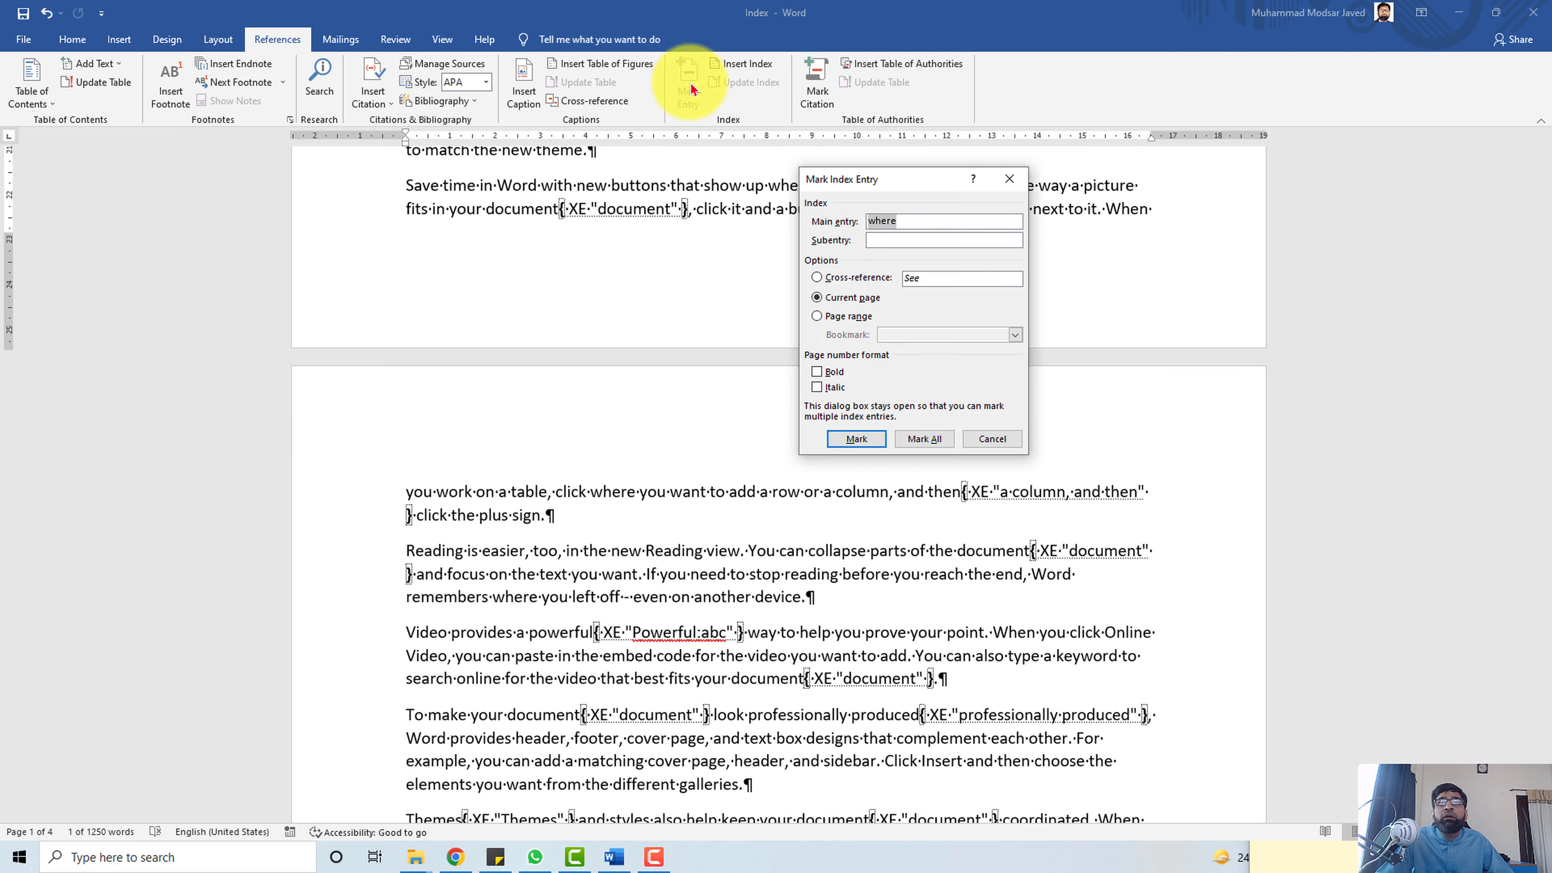
{"action": "left_click", "coordinate": [945, 440]}
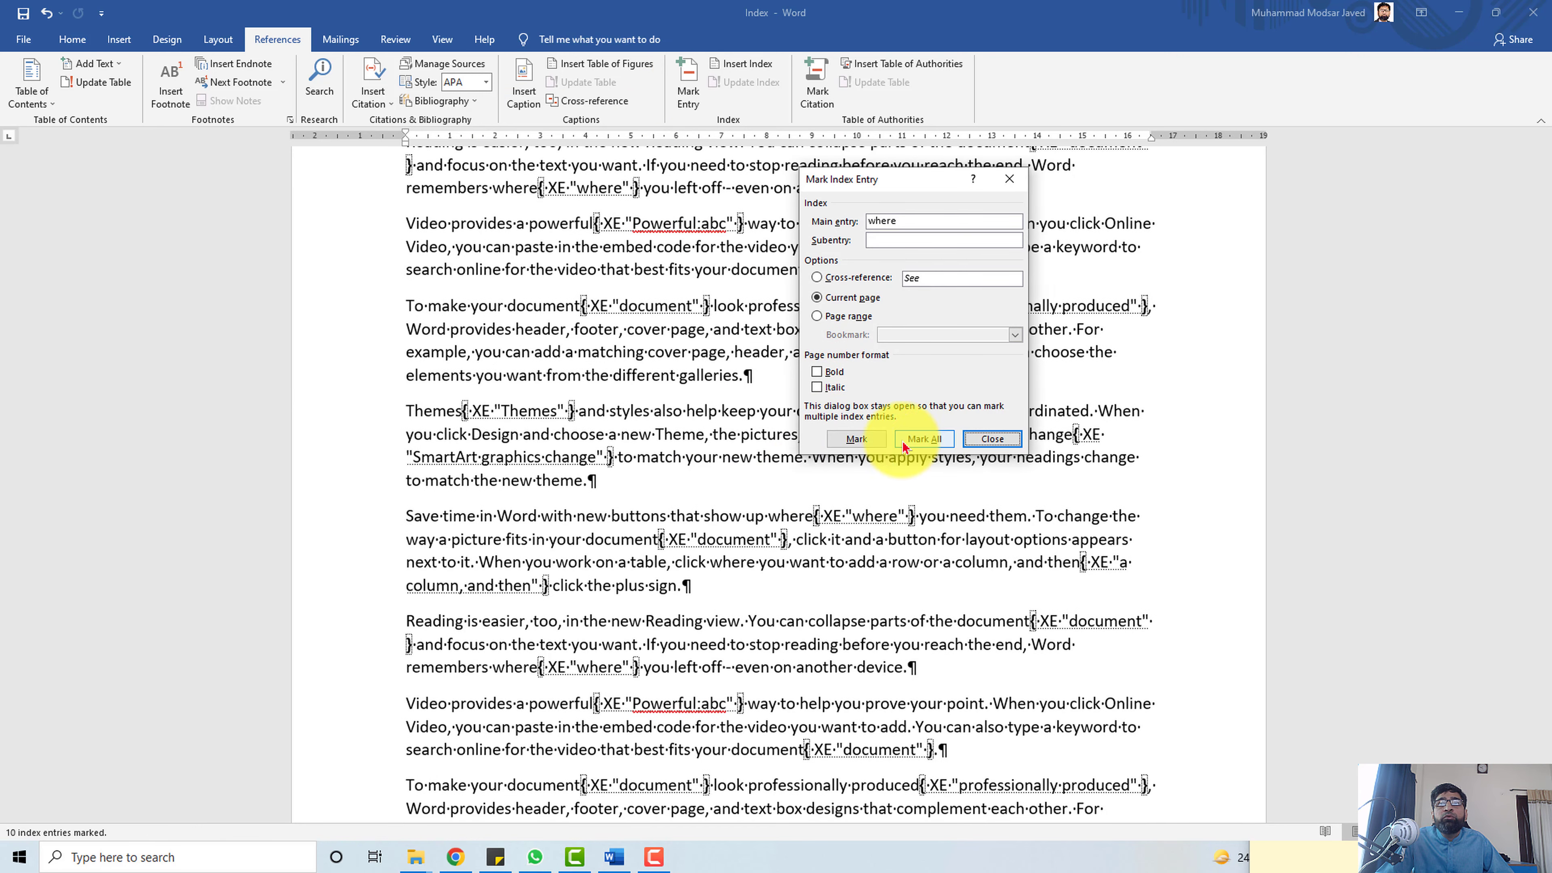
{"action": "left_click", "coordinate": [1009, 179]}
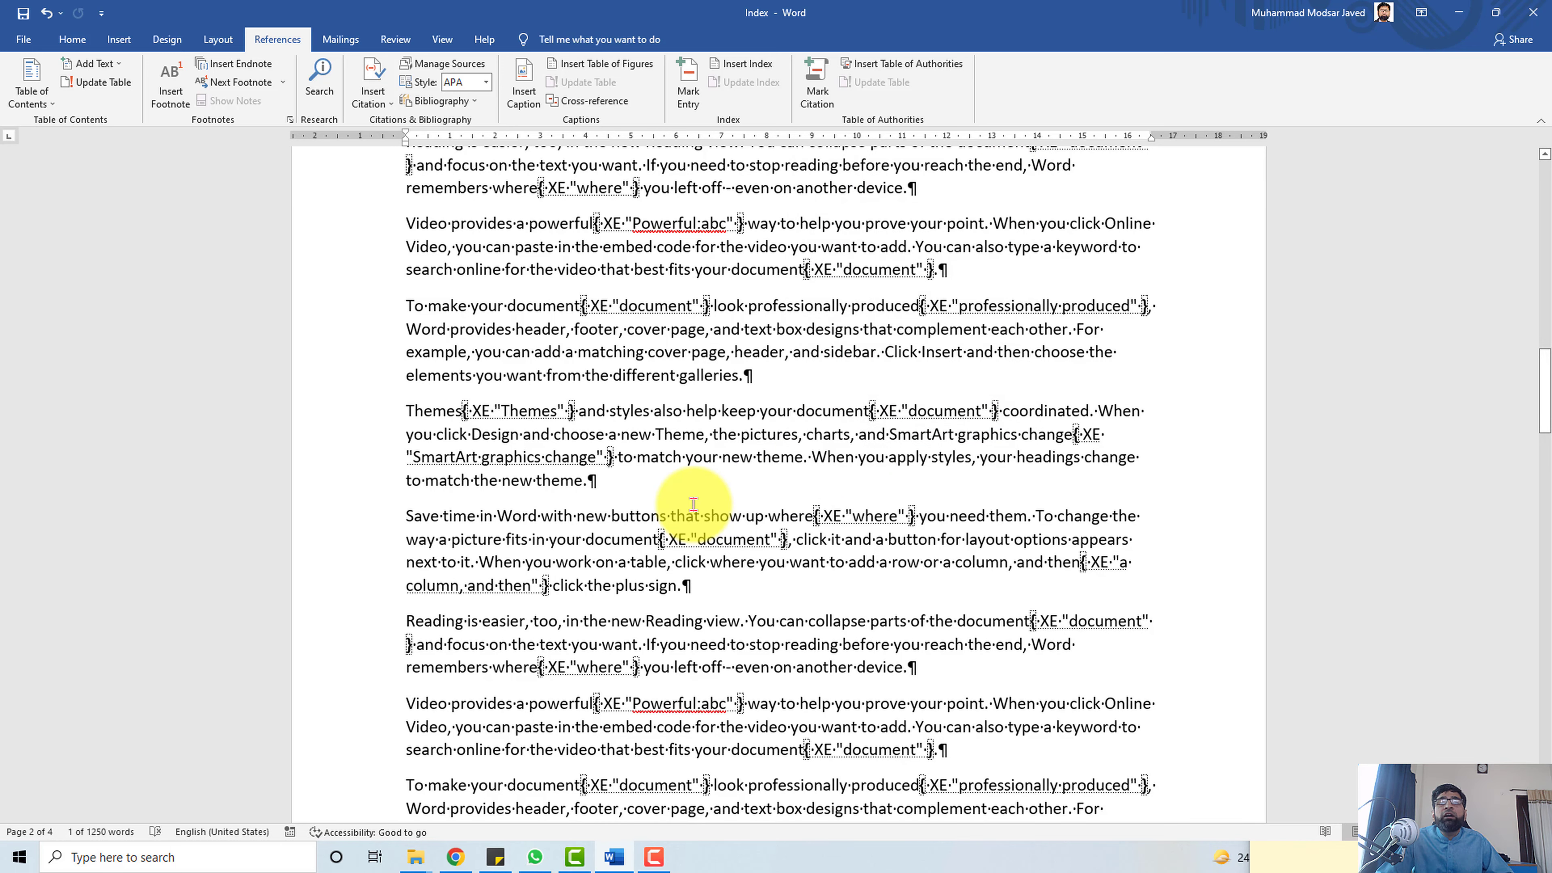
- Add the title Index on the first empty line of the blank last page, with a new line below it
{"action": "scroll", "coordinate": [694, 503], "scroll_direction": "down", "scroll_amount": 8}
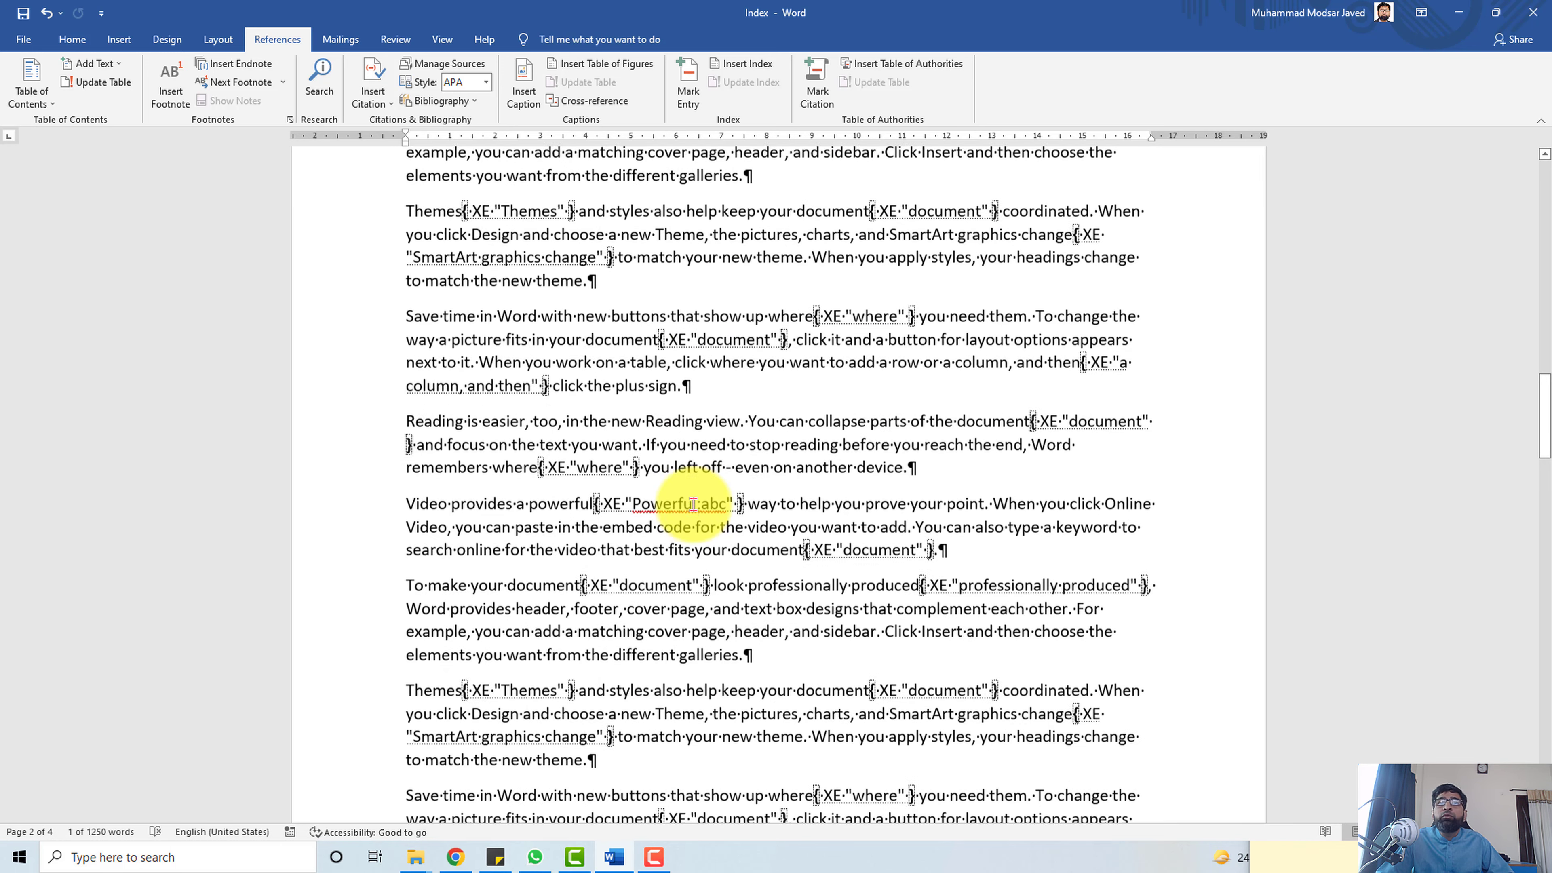
{"action": "scroll", "coordinate": [694, 503], "scroll_direction": "down", "scroll_amount": 15}
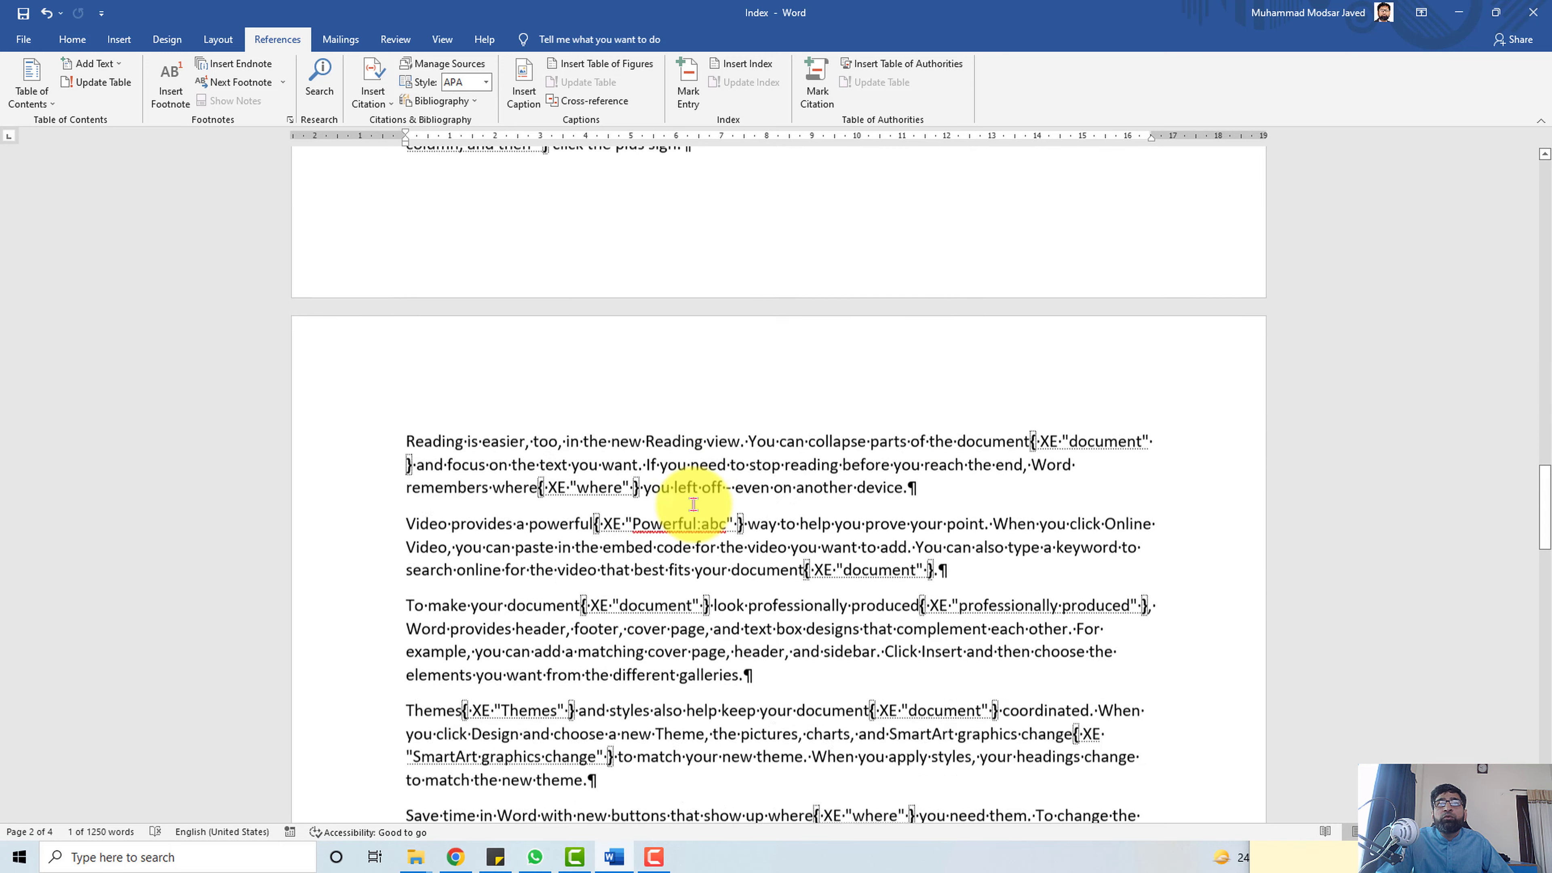
{"action": "scroll", "coordinate": [694, 503], "scroll_direction": "up", "scroll_amount": 9}
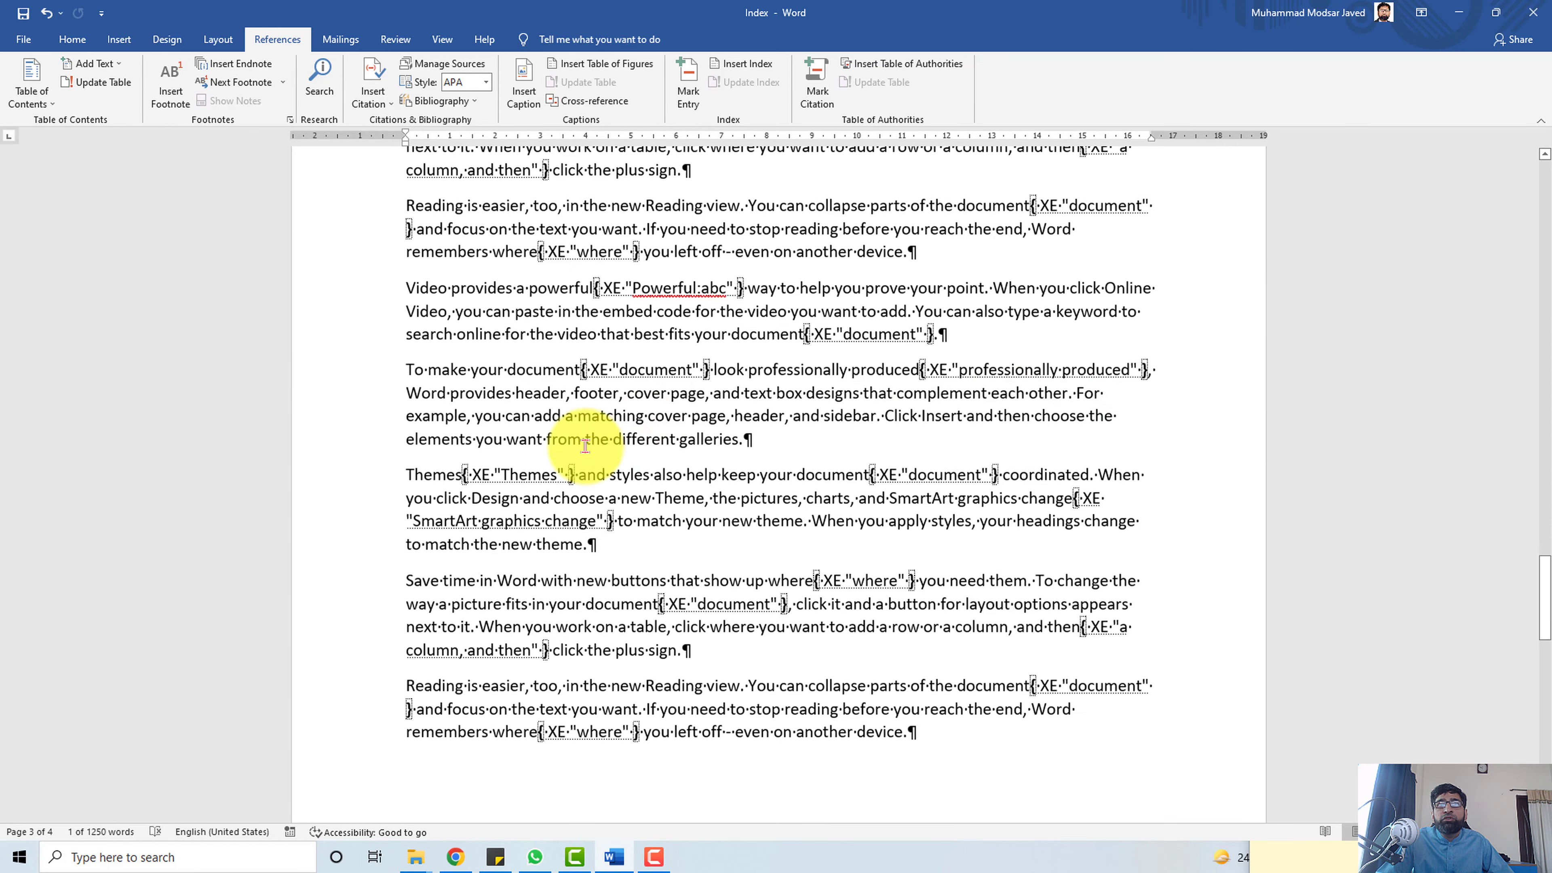
{"action": "scroll", "coordinate": [665, 545], "scroll_direction": "down", "scroll_amount": 10}
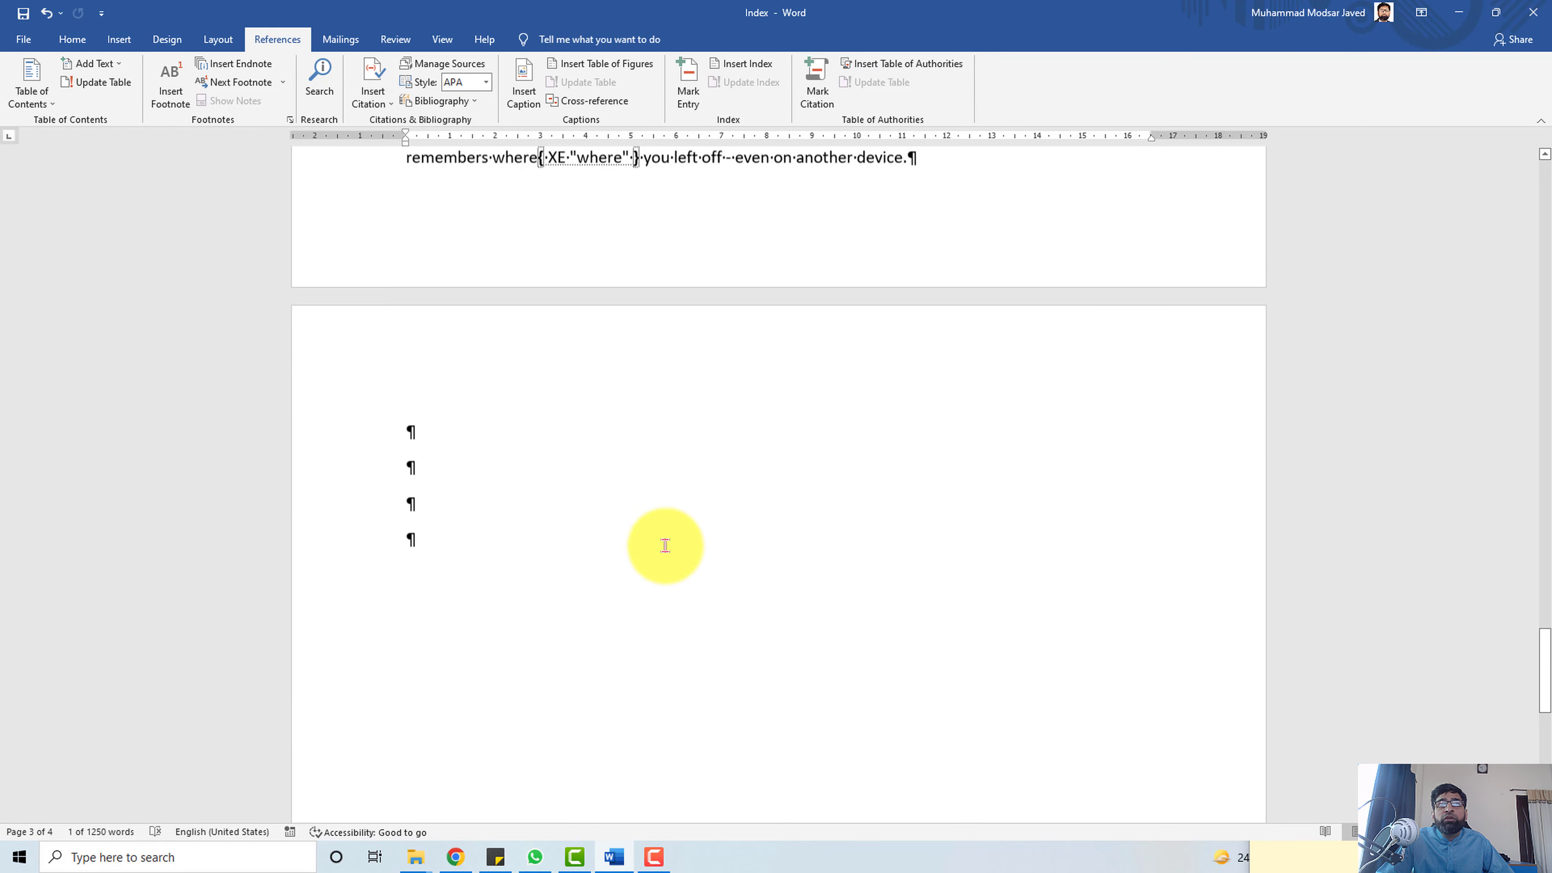
{"action": "left_click", "coordinate": [457, 379]}
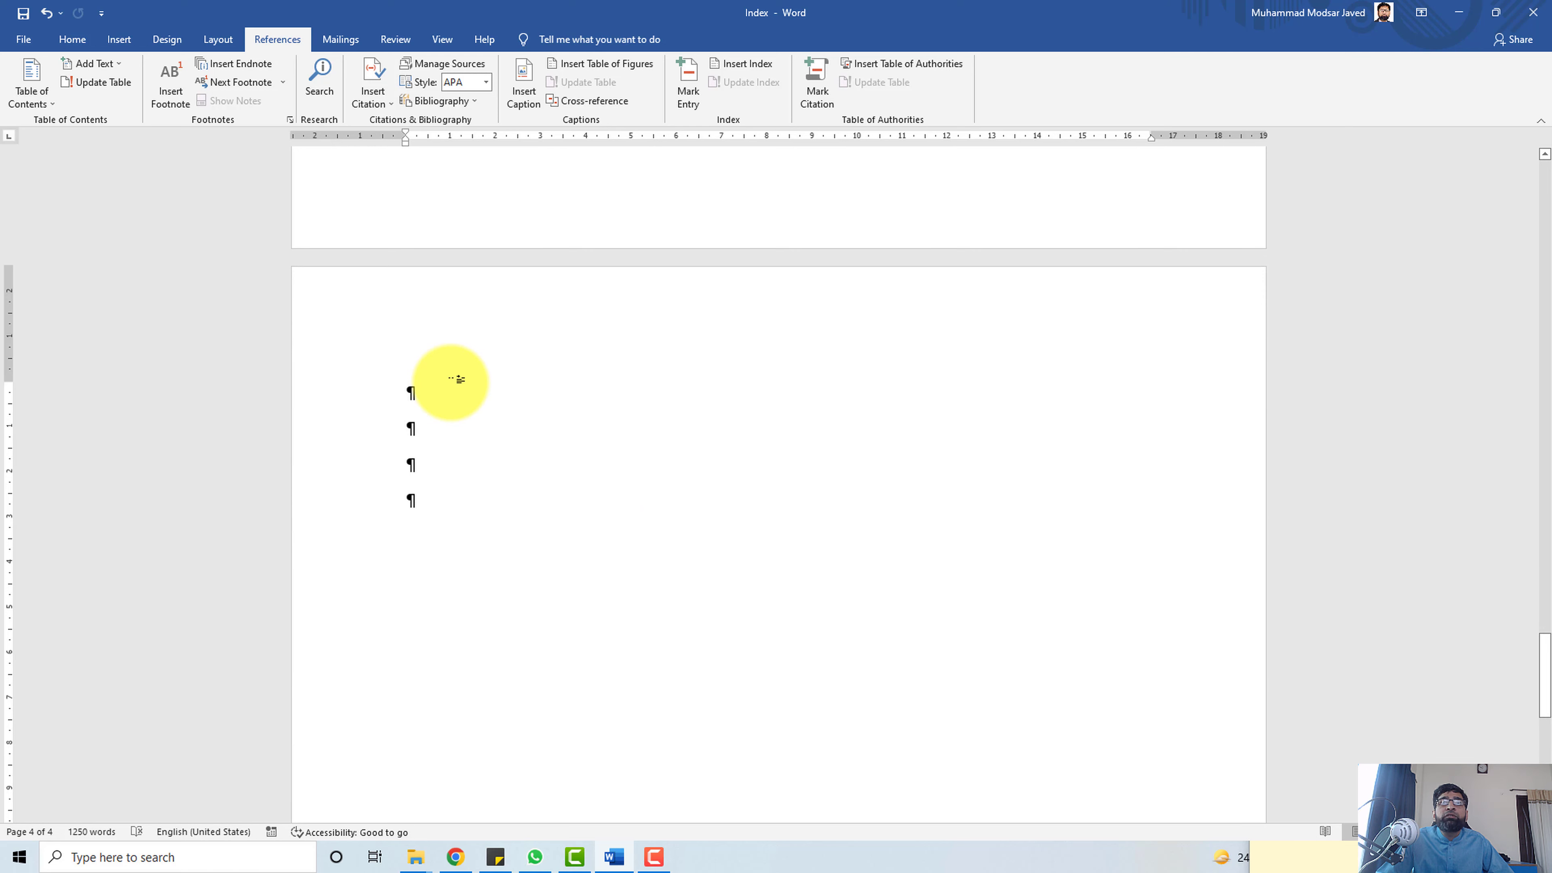
{"action": "scroll", "coordinate": [561, 395], "scroll_direction": "up", "scroll_amount": 3}
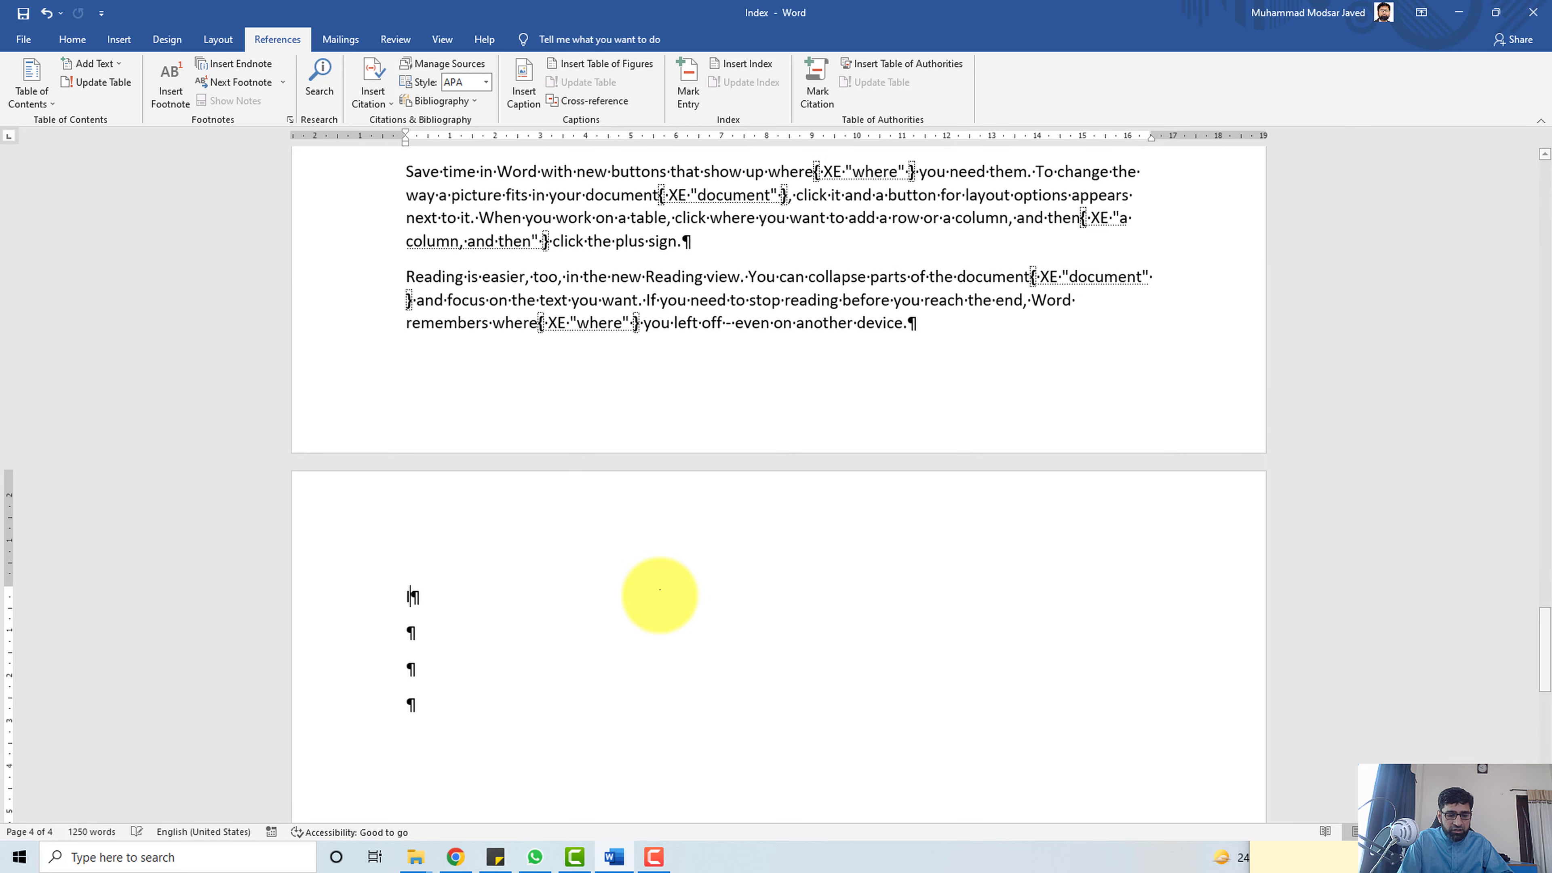
{"action": "type", "text": "Index"}
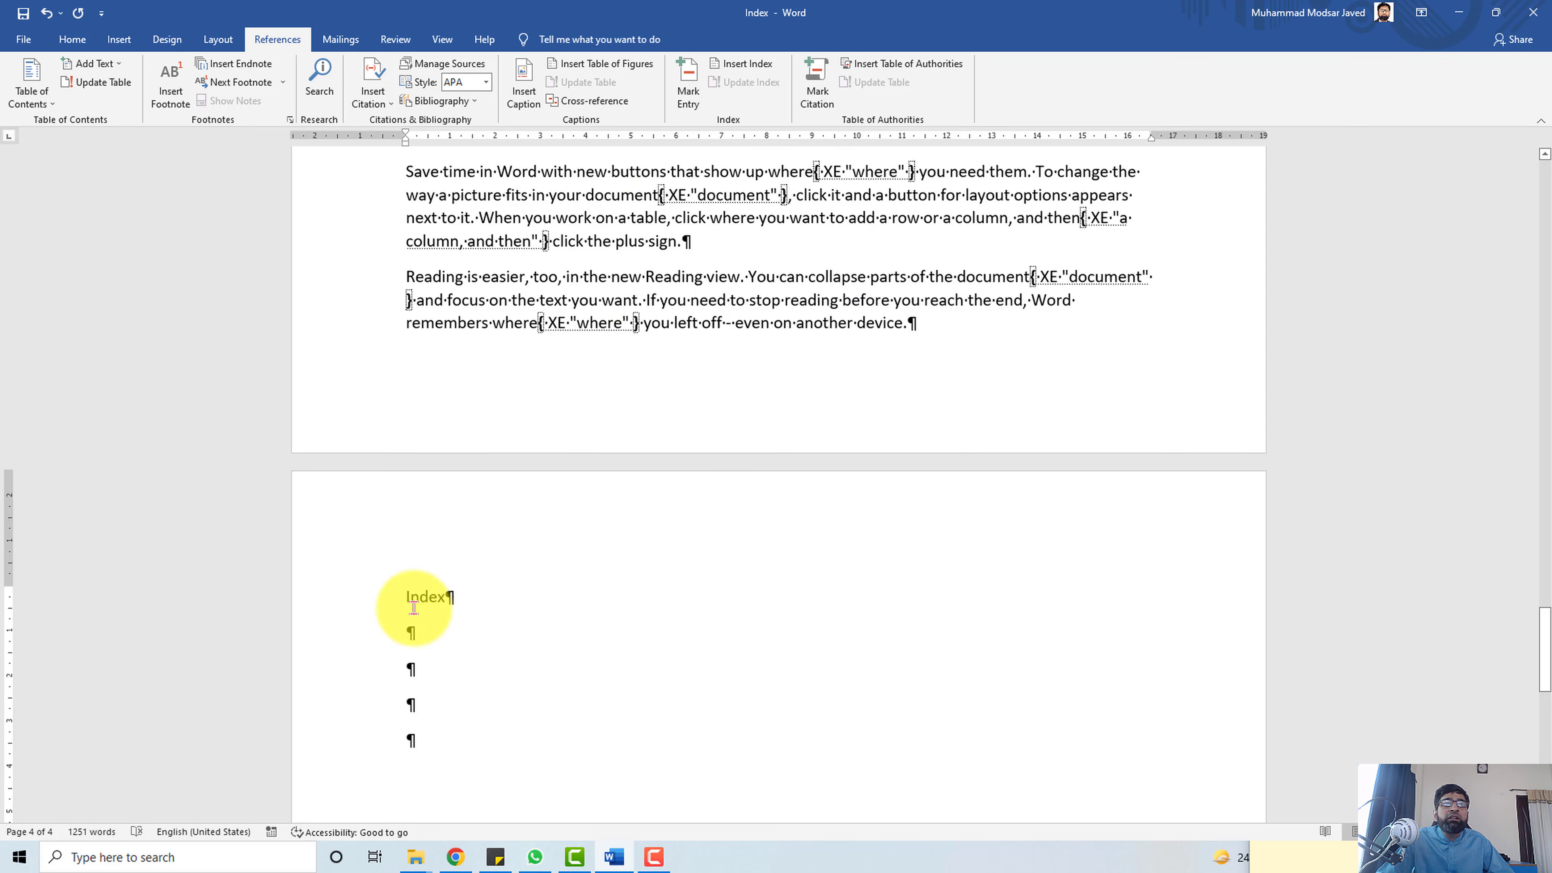
- Enlarge the font of the Index title on the last page and place the cursor on the empty line below it
{"action": "triple_click", "coordinate": [470, 604]}
{"action": "left_click", "coordinate": [72, 40]}
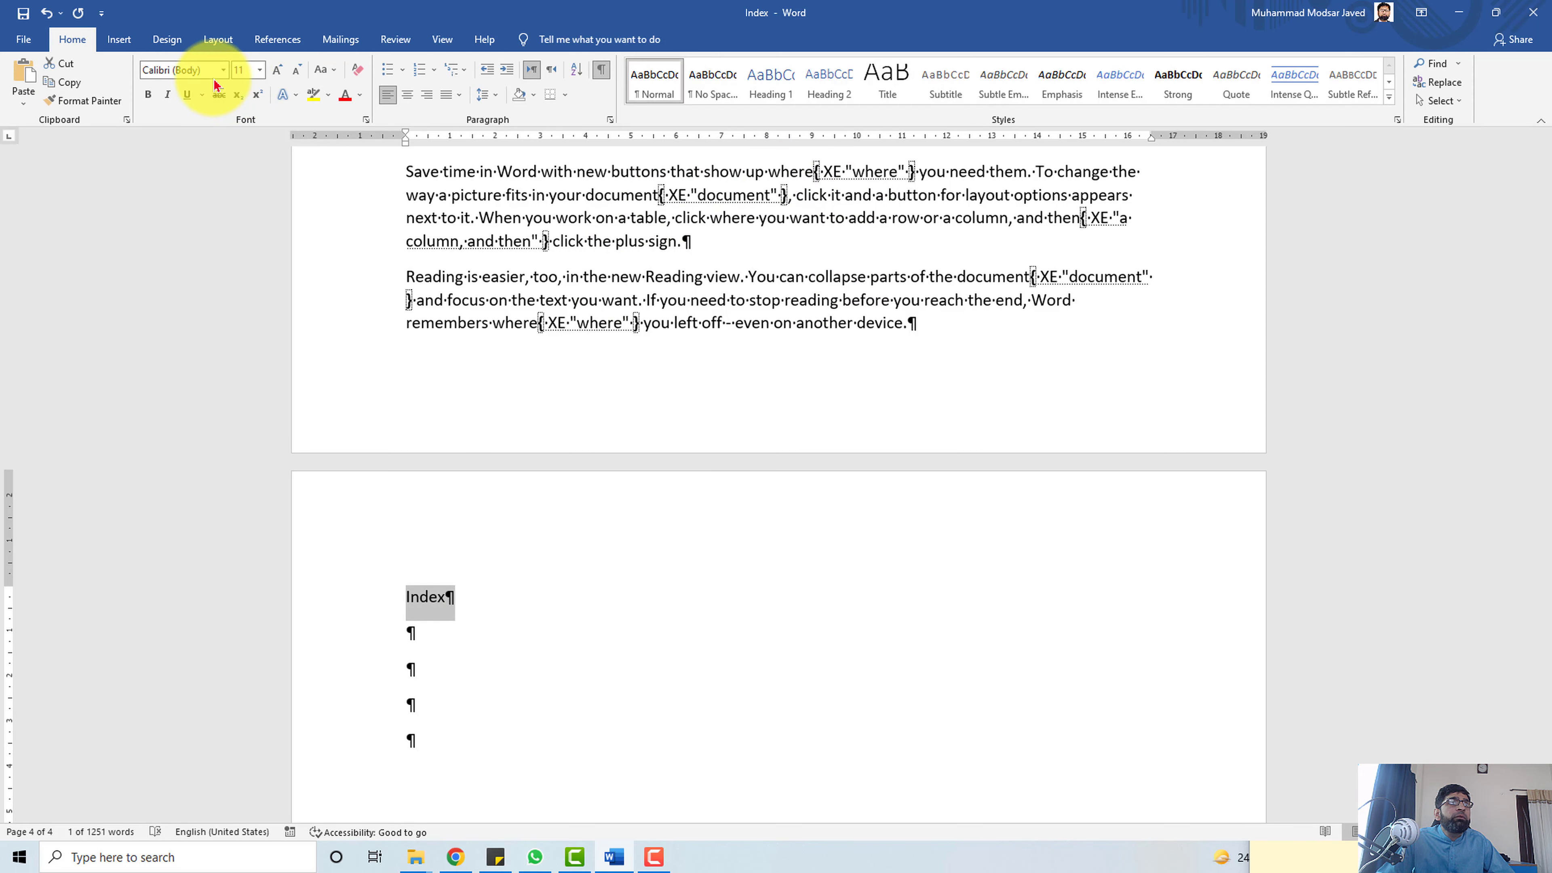
{"action": "left_click", "coordinate": [276, 71]}
{"action": "left_click", "coordinate": [276, 72]}
{"action": "key", "text": "Down"}
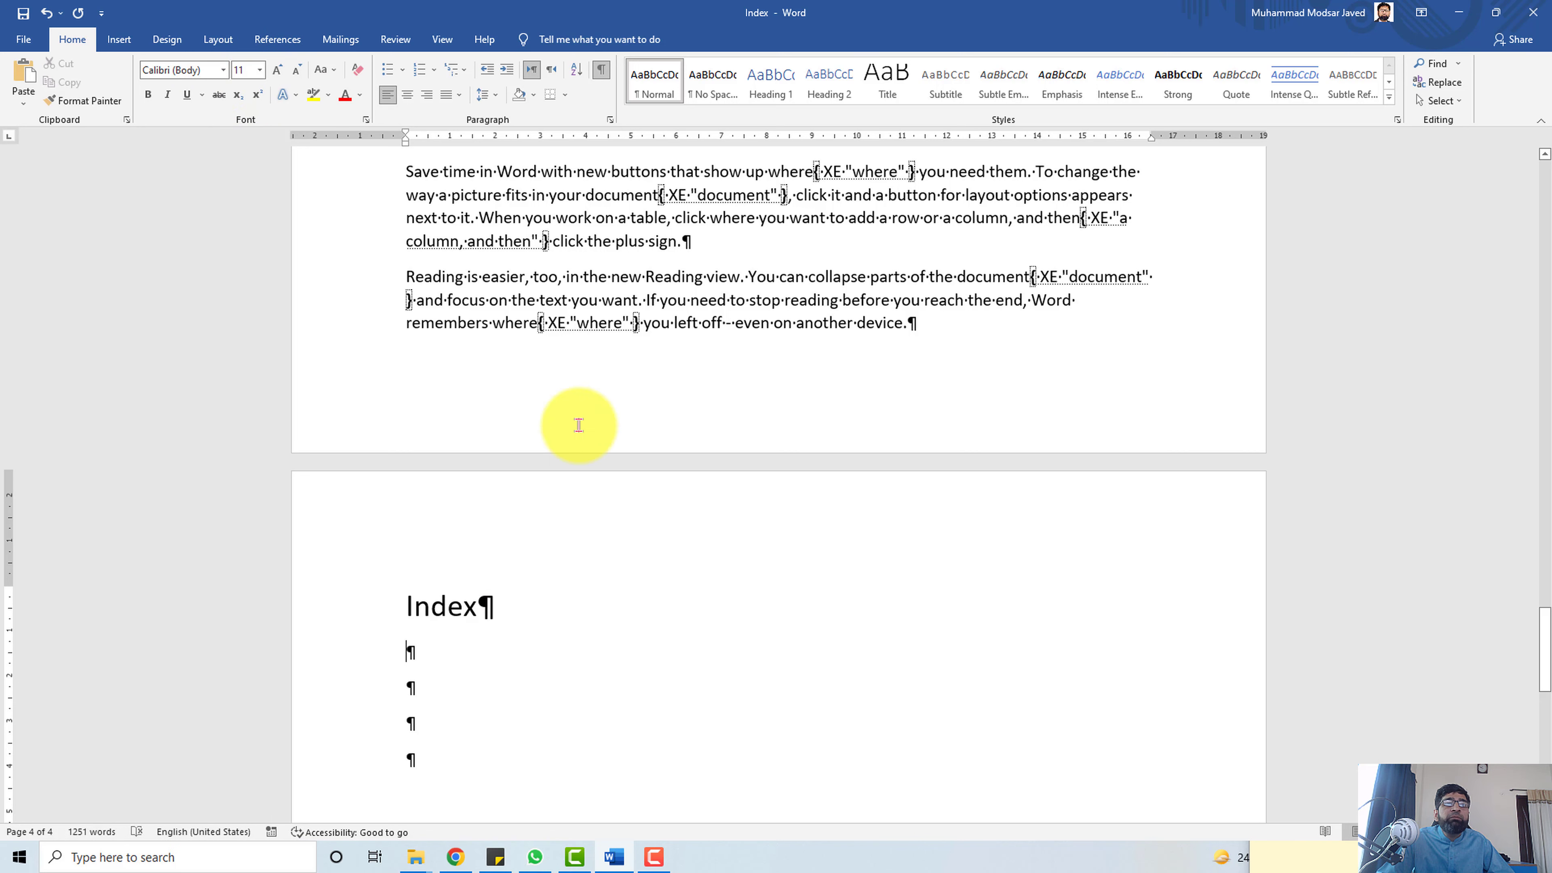
- Insert an indented, one-column index in the Modern format below the Index title
{"action": "left_click", "coordinate": [277, 39]}
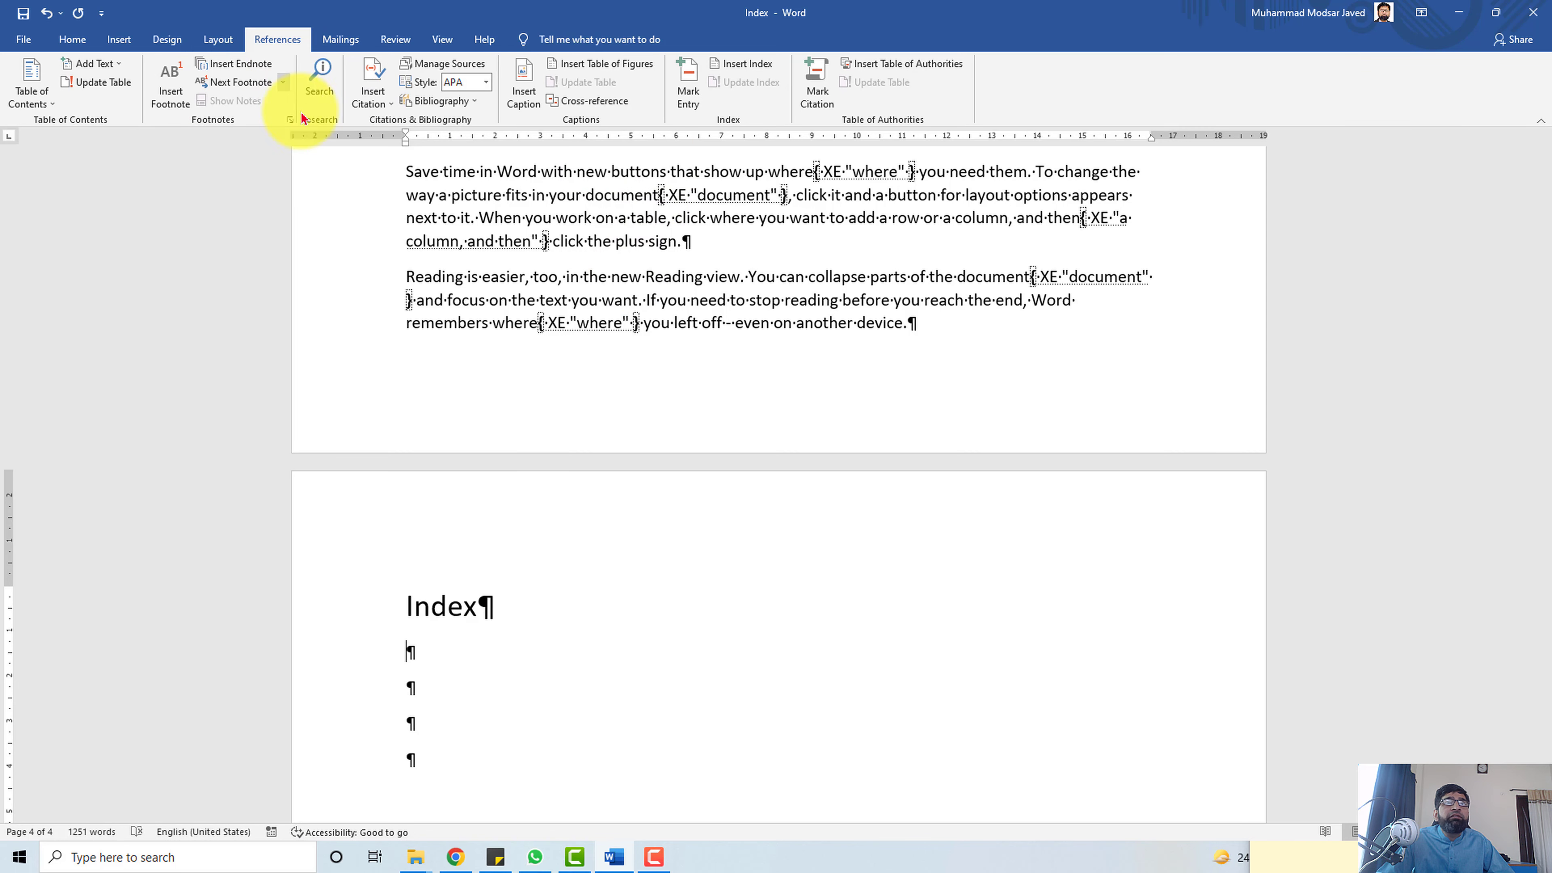
{"action": "left_click", "coordinate": [737, 62]}
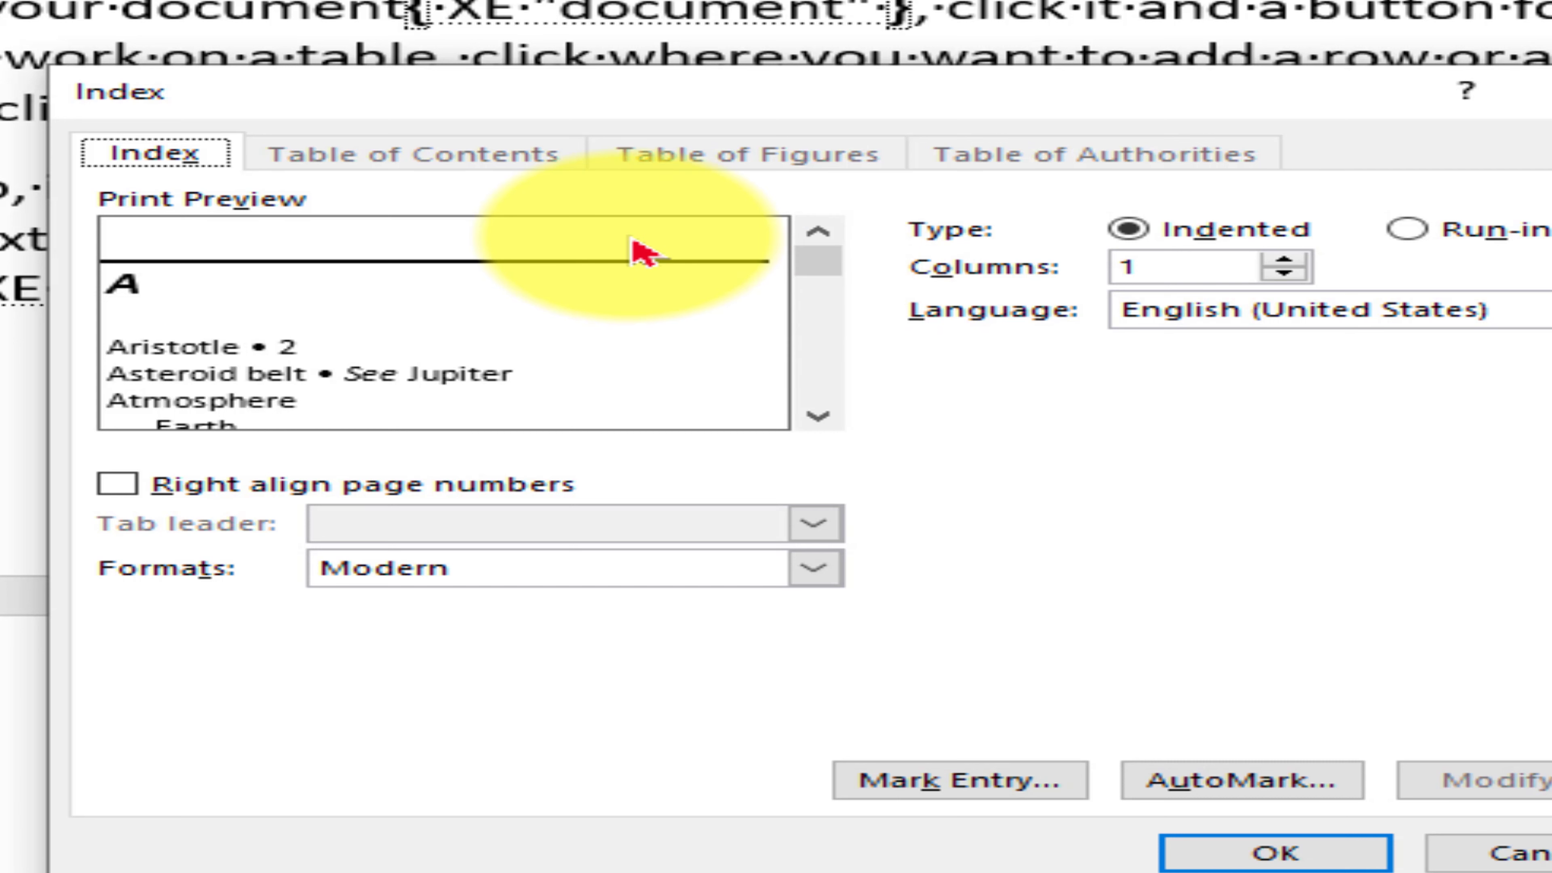
{"action": "mouse_move", "coordinate": [817, 269]}
{"action": "left_mouse_down"}
{"action": "mouse_move", "coordinate": [830, 344]}
{"action": "mouse_move", "coordinate": [835, 291]}
{"action": "mouse_move", "coordinate": [756, 347]}
{"action": "mouse_move", "coordinate": [789, 272]}
{"action": "left_mouse_up"}
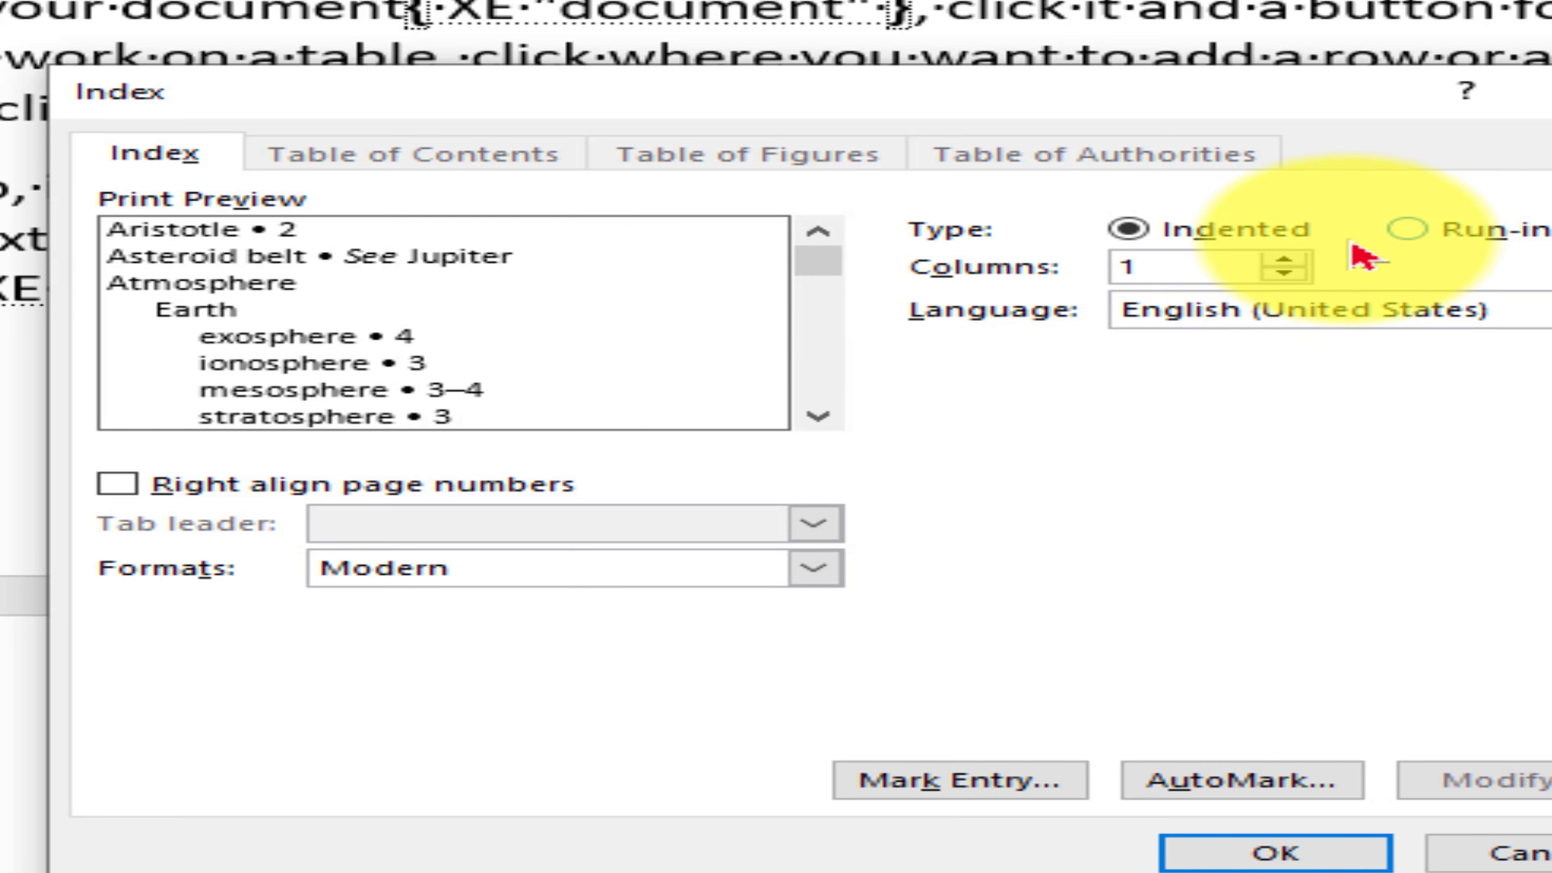
{"action": "left_click", "coordinate": [1296, 273]}
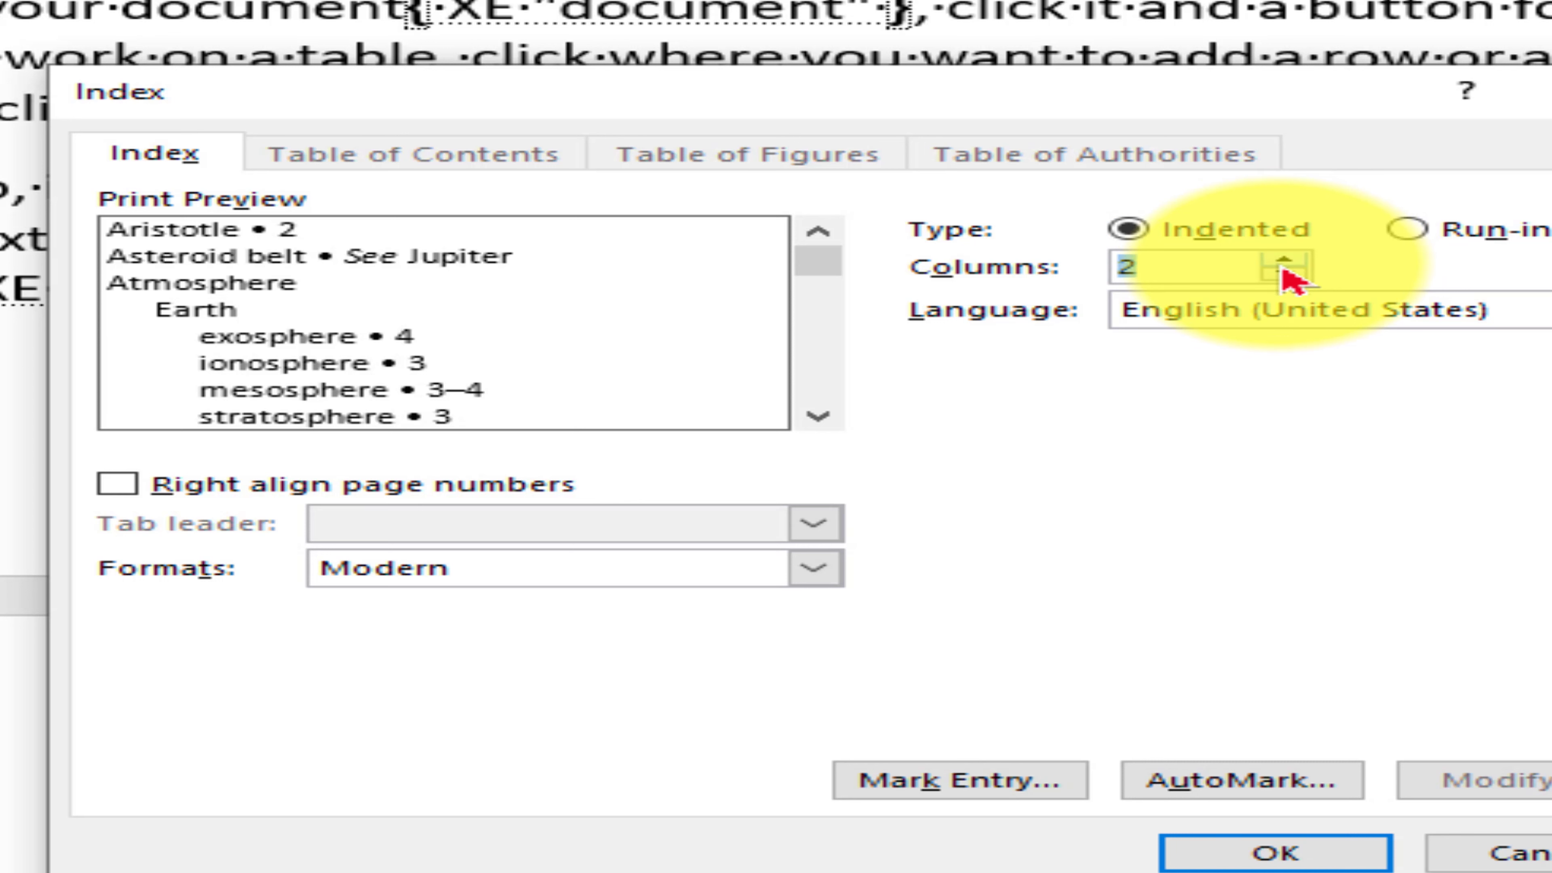
{"action": "left_click", "coordinate": [1293, 269]}
{"action": "left_click", "coordinate": [1290, 275]}
{"action": "left_click", "coordinate": [1290, 276]}
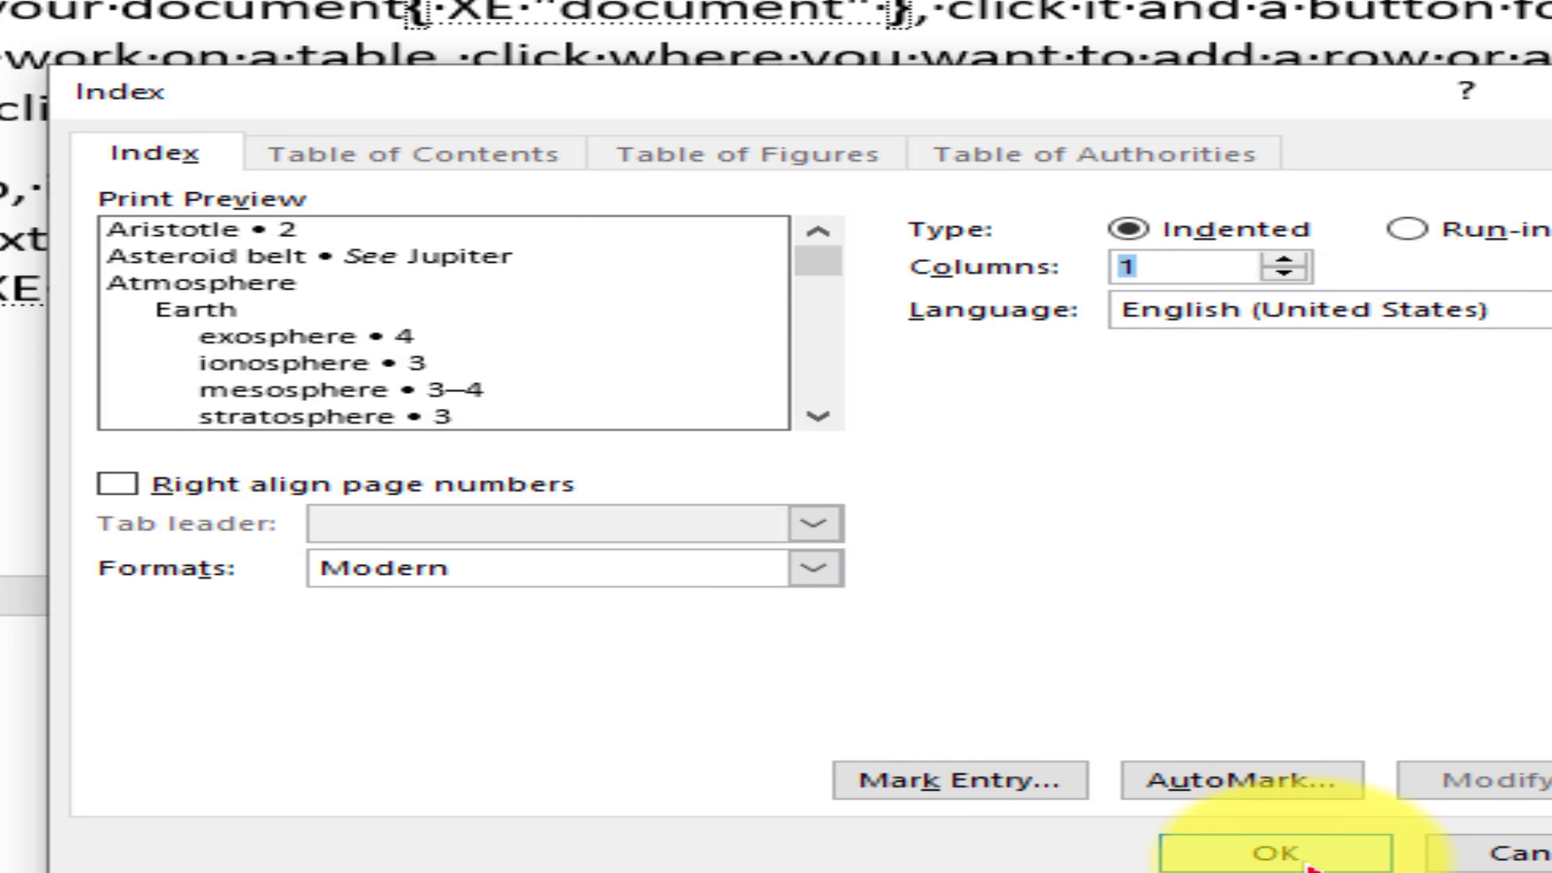
{"action": "left_click", "coordinate": [1280, 858]}
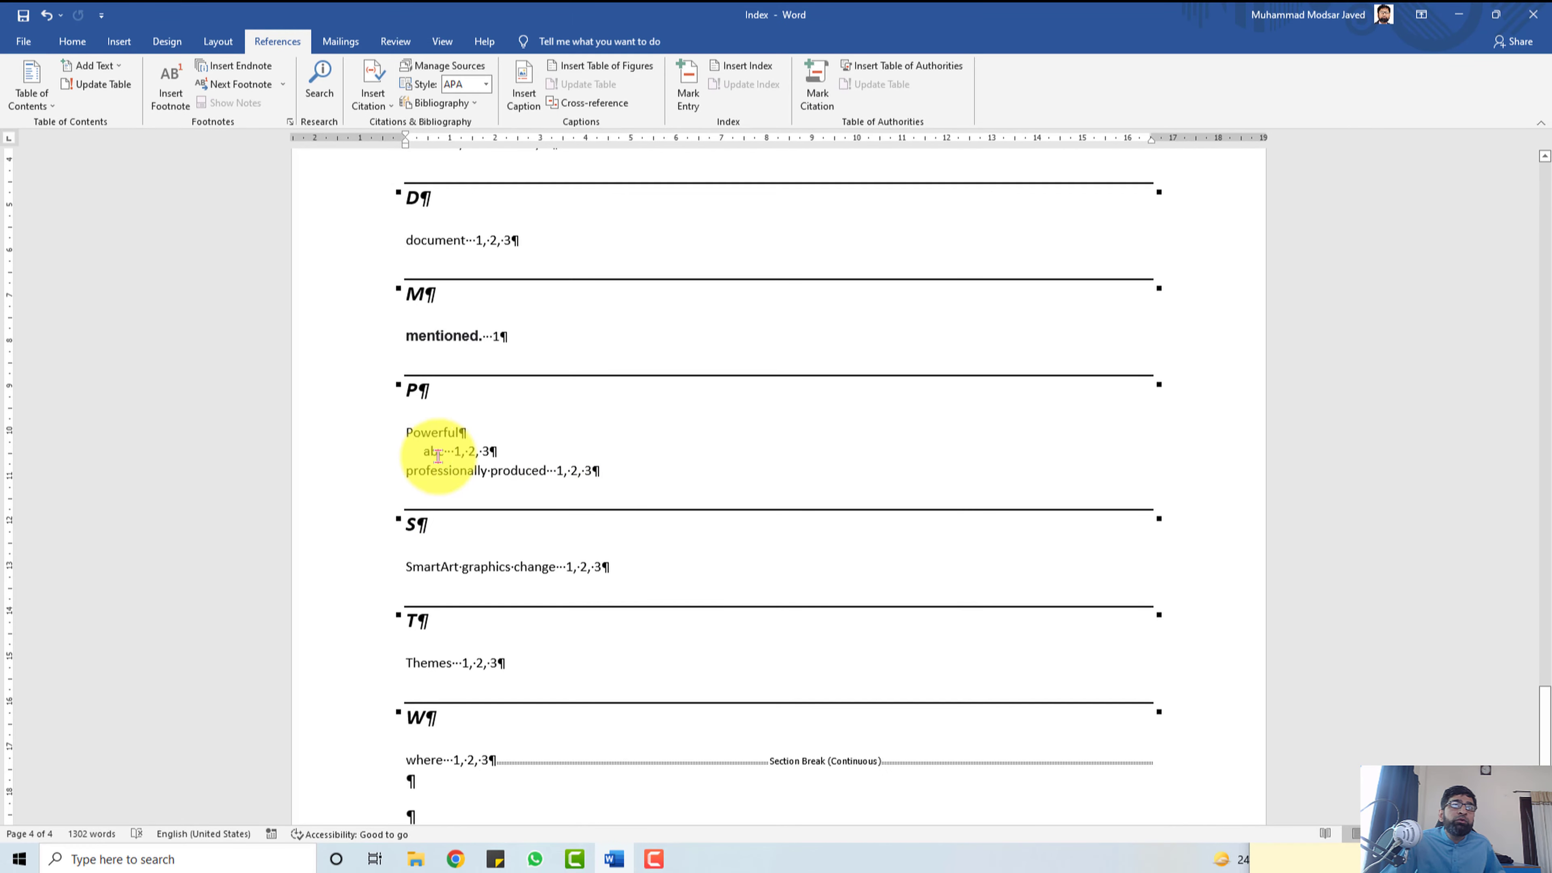
{"action": "scroll", "coordinate": [572, 541], "scroll_direction": "up", "scroll_amount": 5}
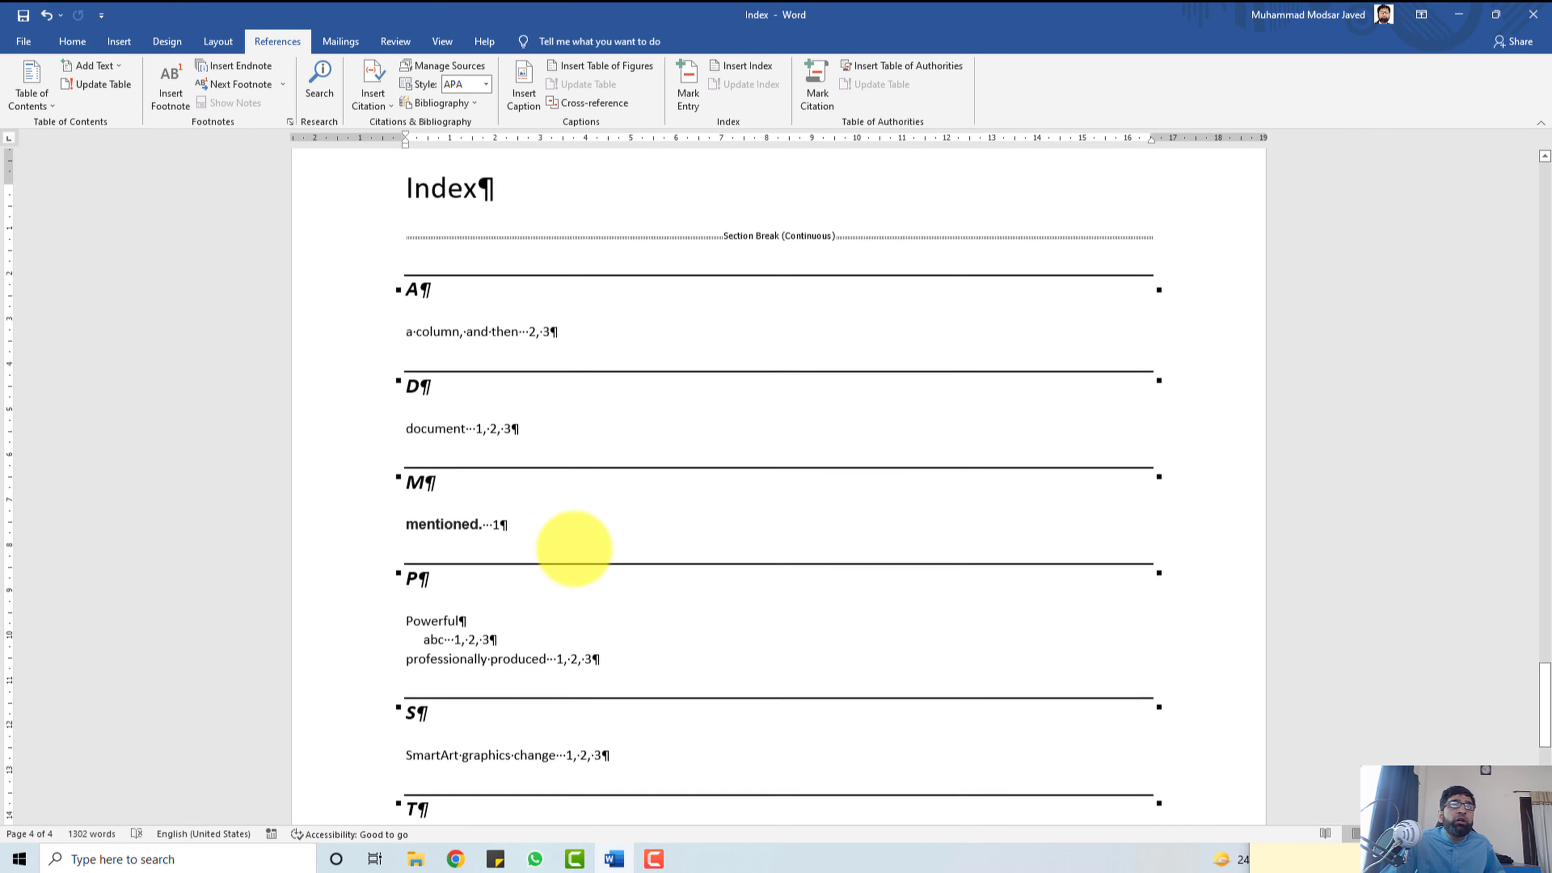
- Hide the document's formatting marks and place the cursor in the index entry under the letter A
{"action": "scroll", "coordinate": [569, 544], "scroll_direction": "down", "scroll_amount": 3}
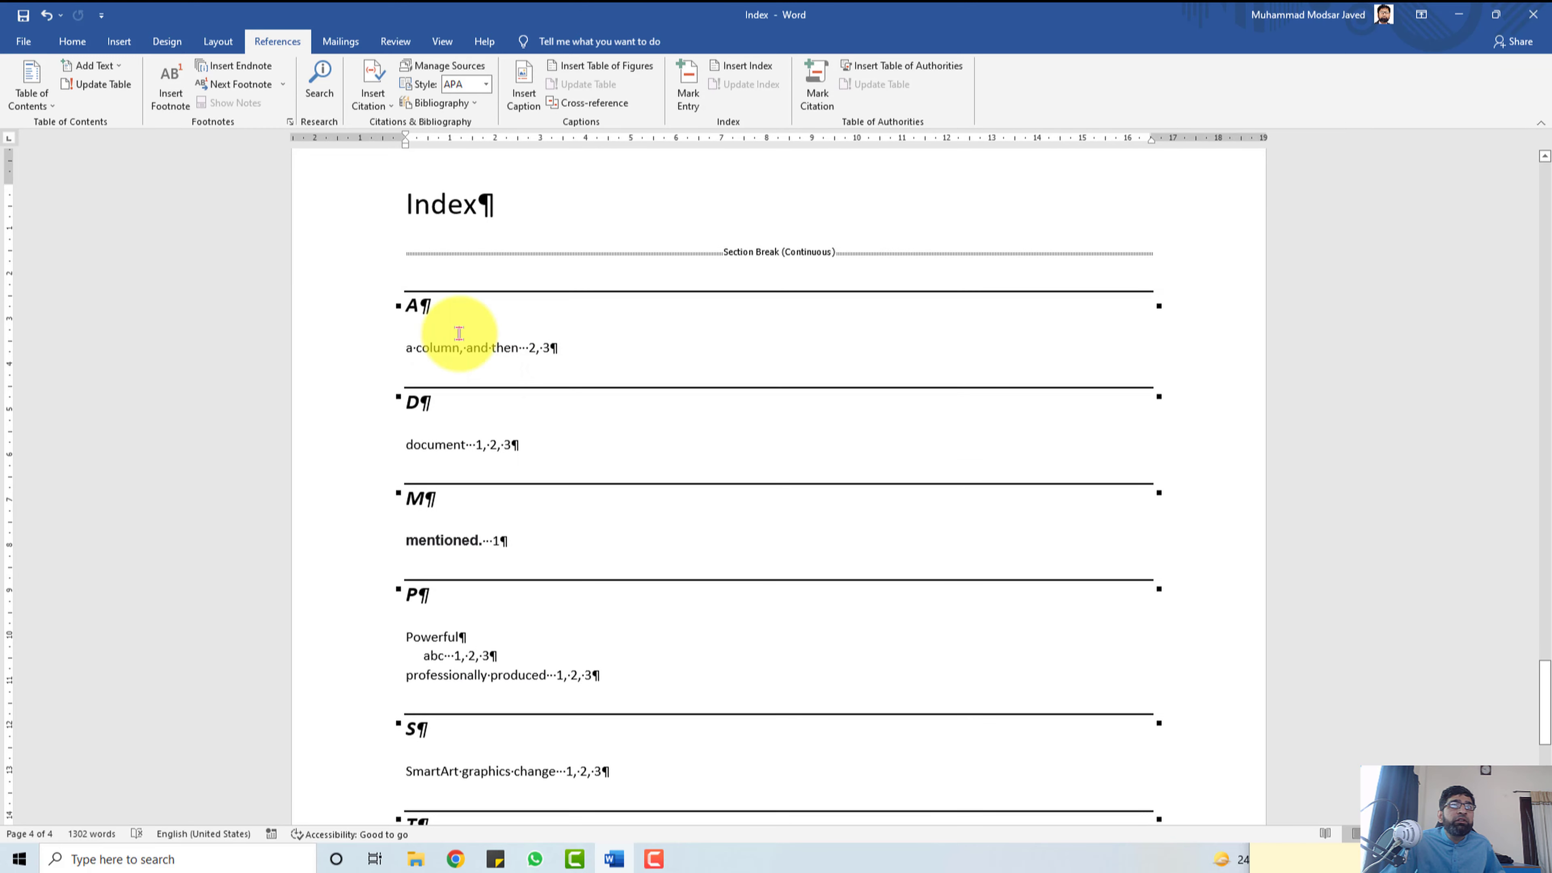
{"action": "left_click", "coordinate": [70, 45]}
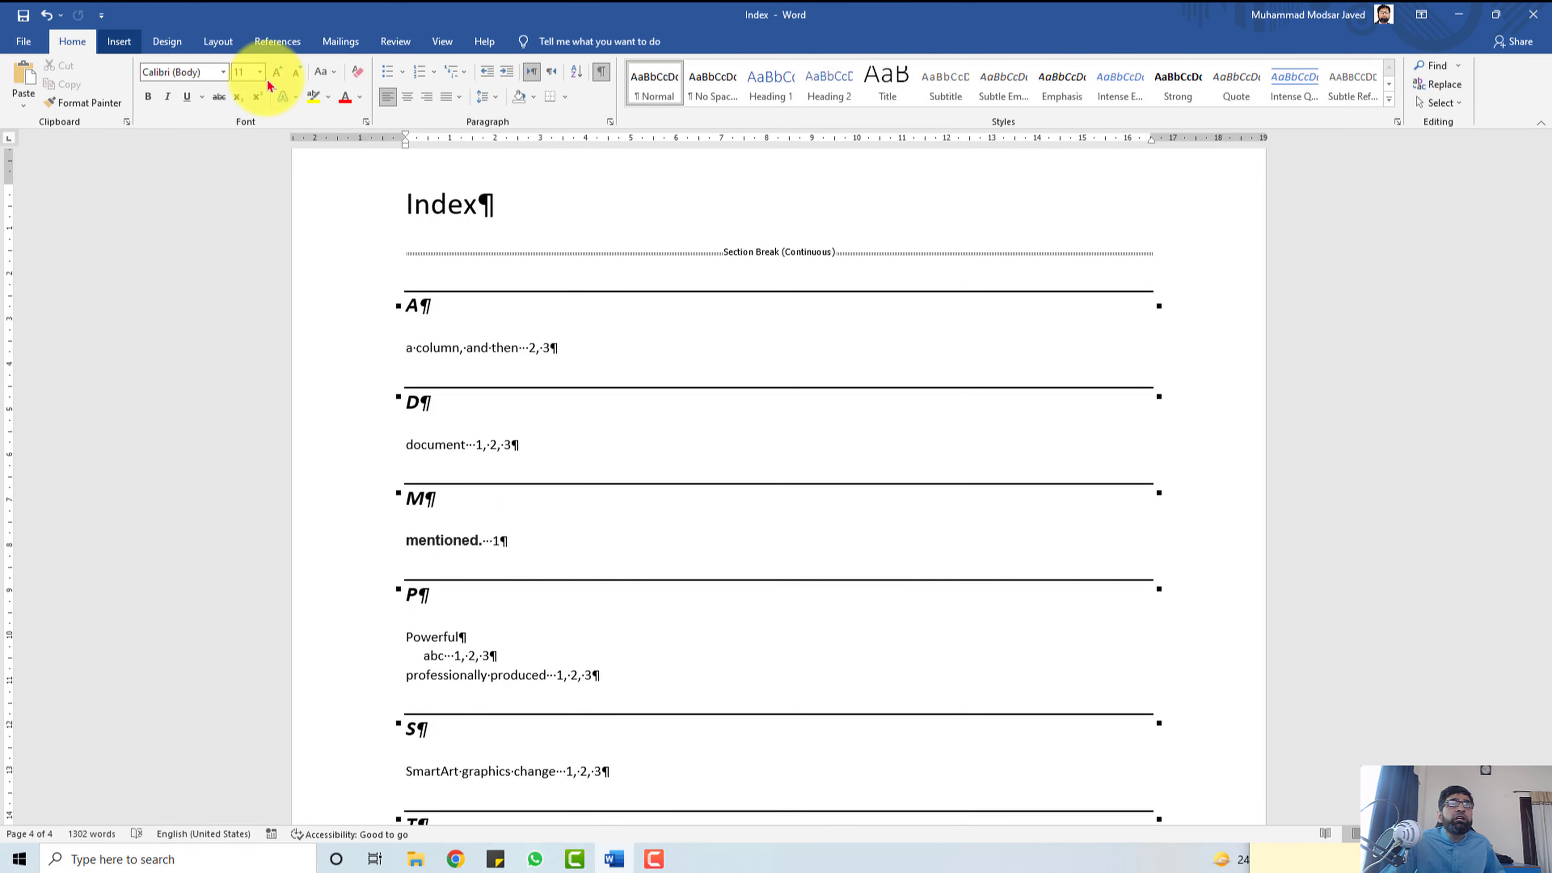
{"action": "left_click", "coordinate": [603, 75]}
{"action": "scroll", "coordinate": [610, 364], "scroll_direction": "up", "scroll_amount": 10}
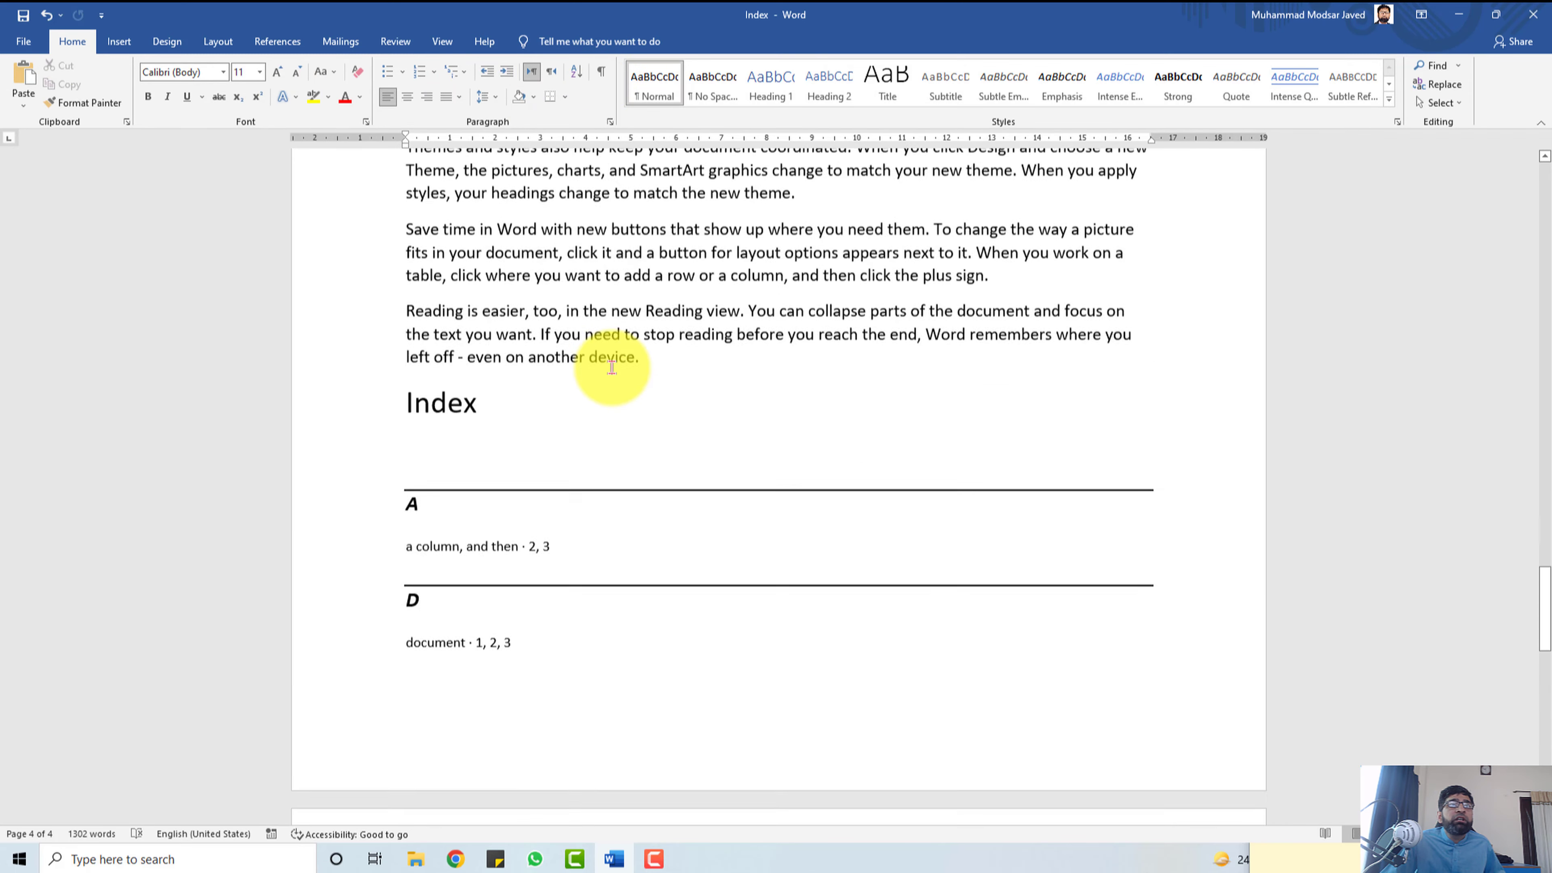
{"action": "scroll", "coordinate": [611, 367], "scroll_direction": "down", "scroll_amount": 5}
{"action": "left_click", "coordinate": [431, 420]}
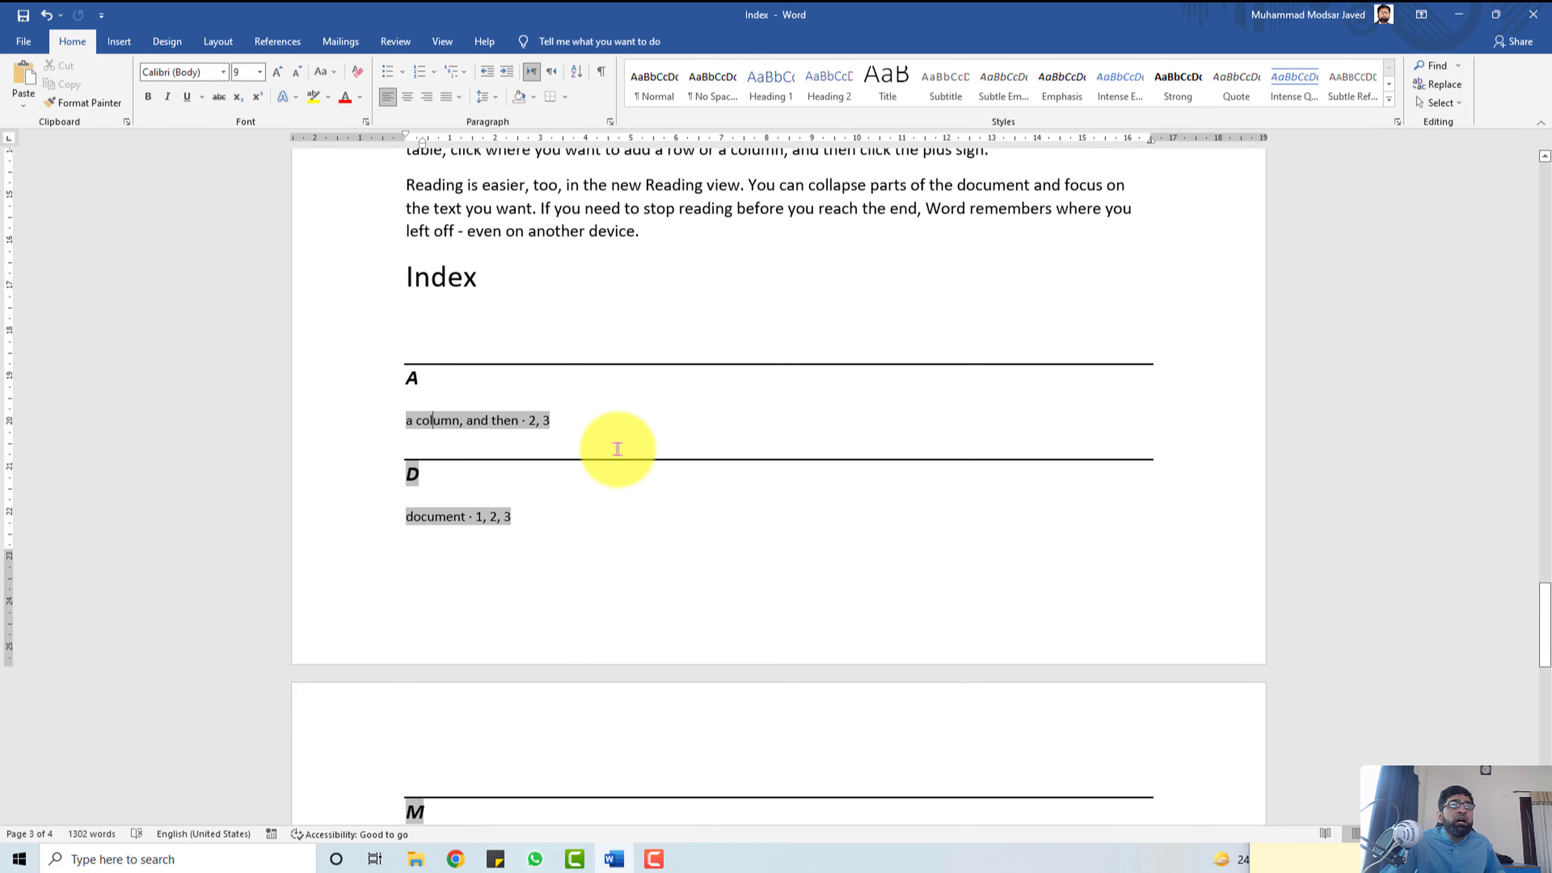
- Review the list of index tasks on the first page and the index entries under the letter P
{"action": "scroll", "coordinate": [663, 445], "scroll_direction": "up", "scroll_amount": 20}
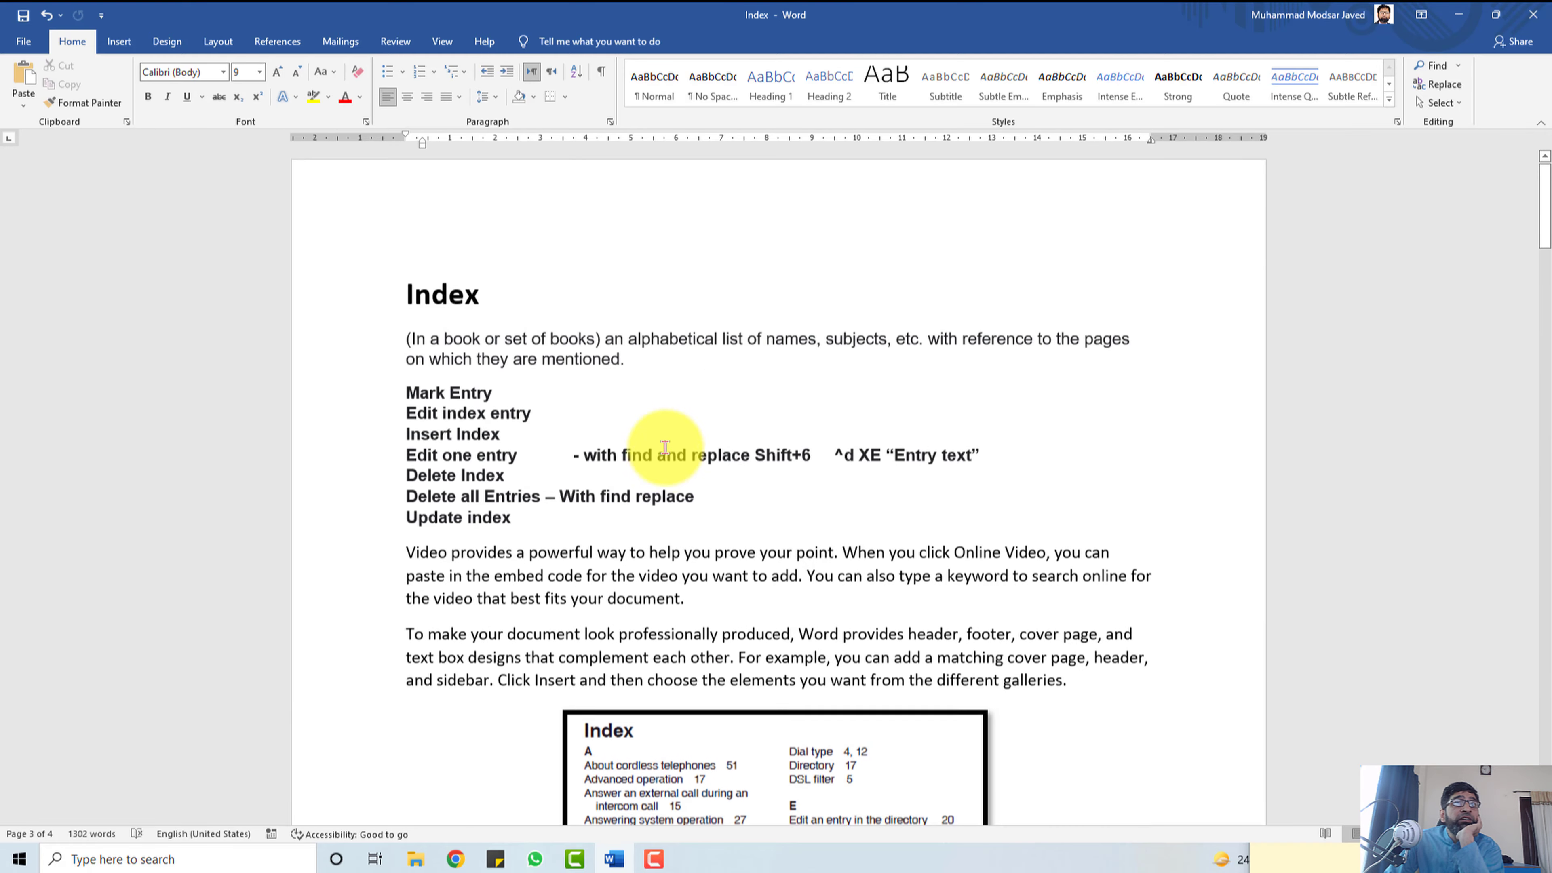
{"action": "left_click_drag", "start_coordinate": [408, 402], "coordinate": [516, 403]}
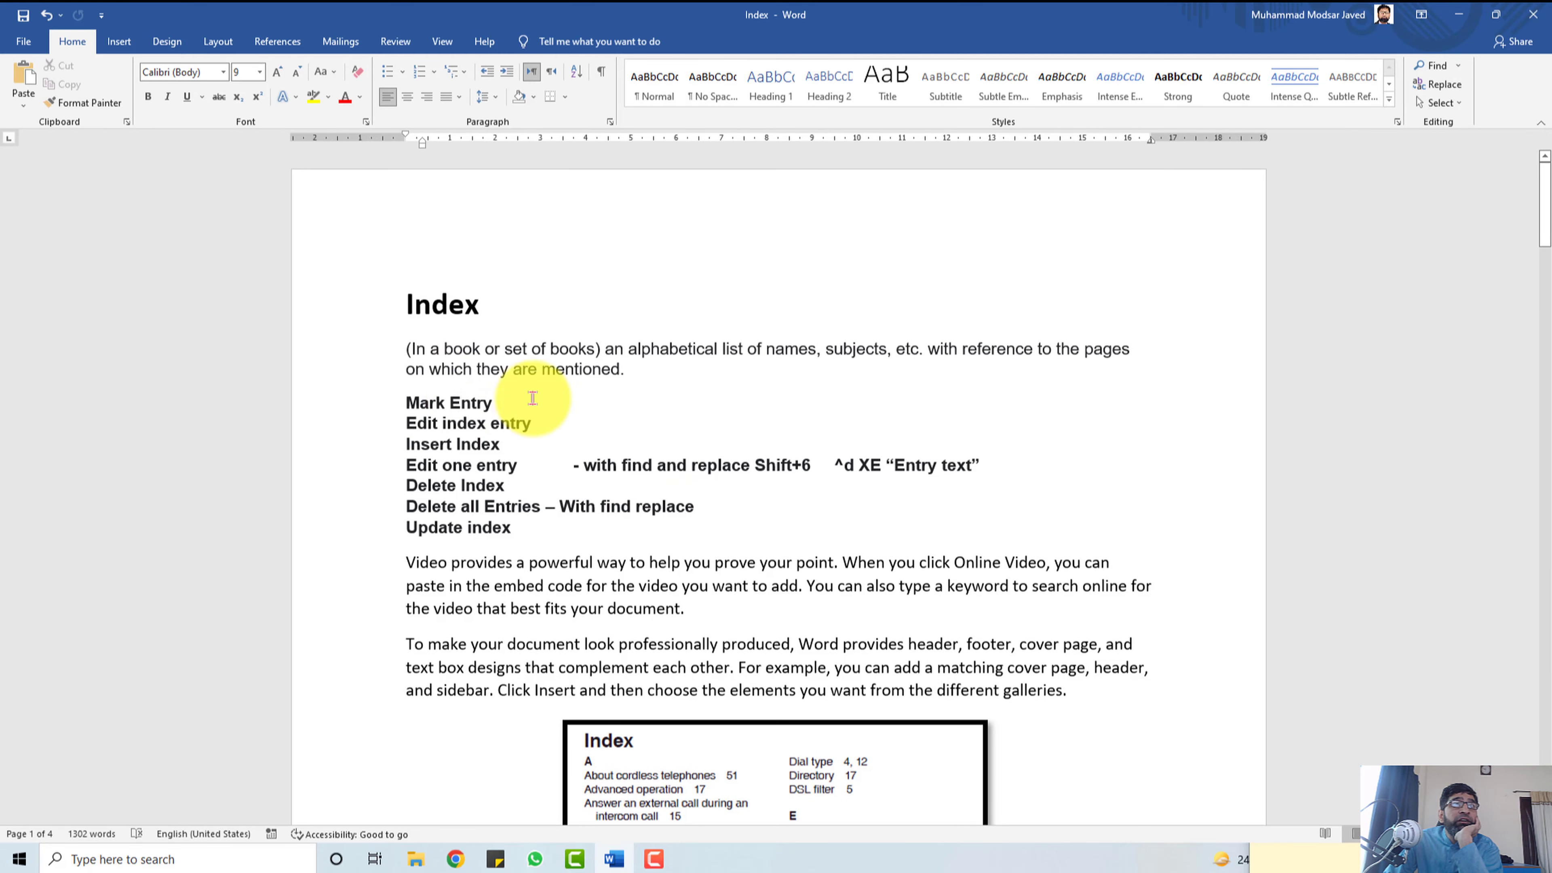
{"action": "left_click_drag", "start_coordinate": [405, 422], "coordinate": [571, 422]}
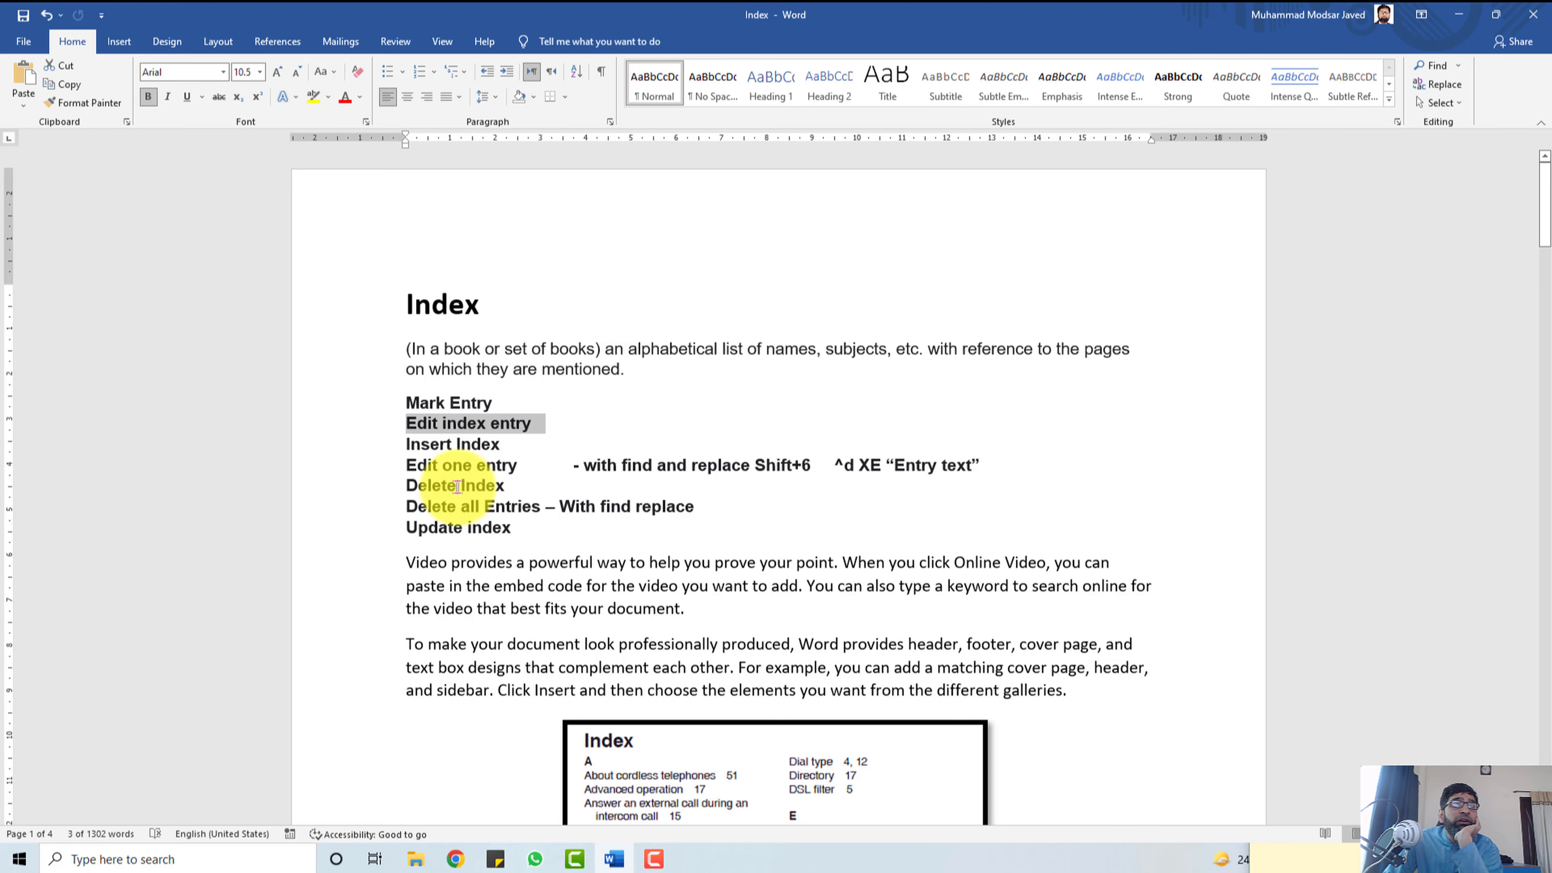
{"action": "scroll", "coordinate": [457, 483], "scroll_direction": "down", "scroll_amount": 20}
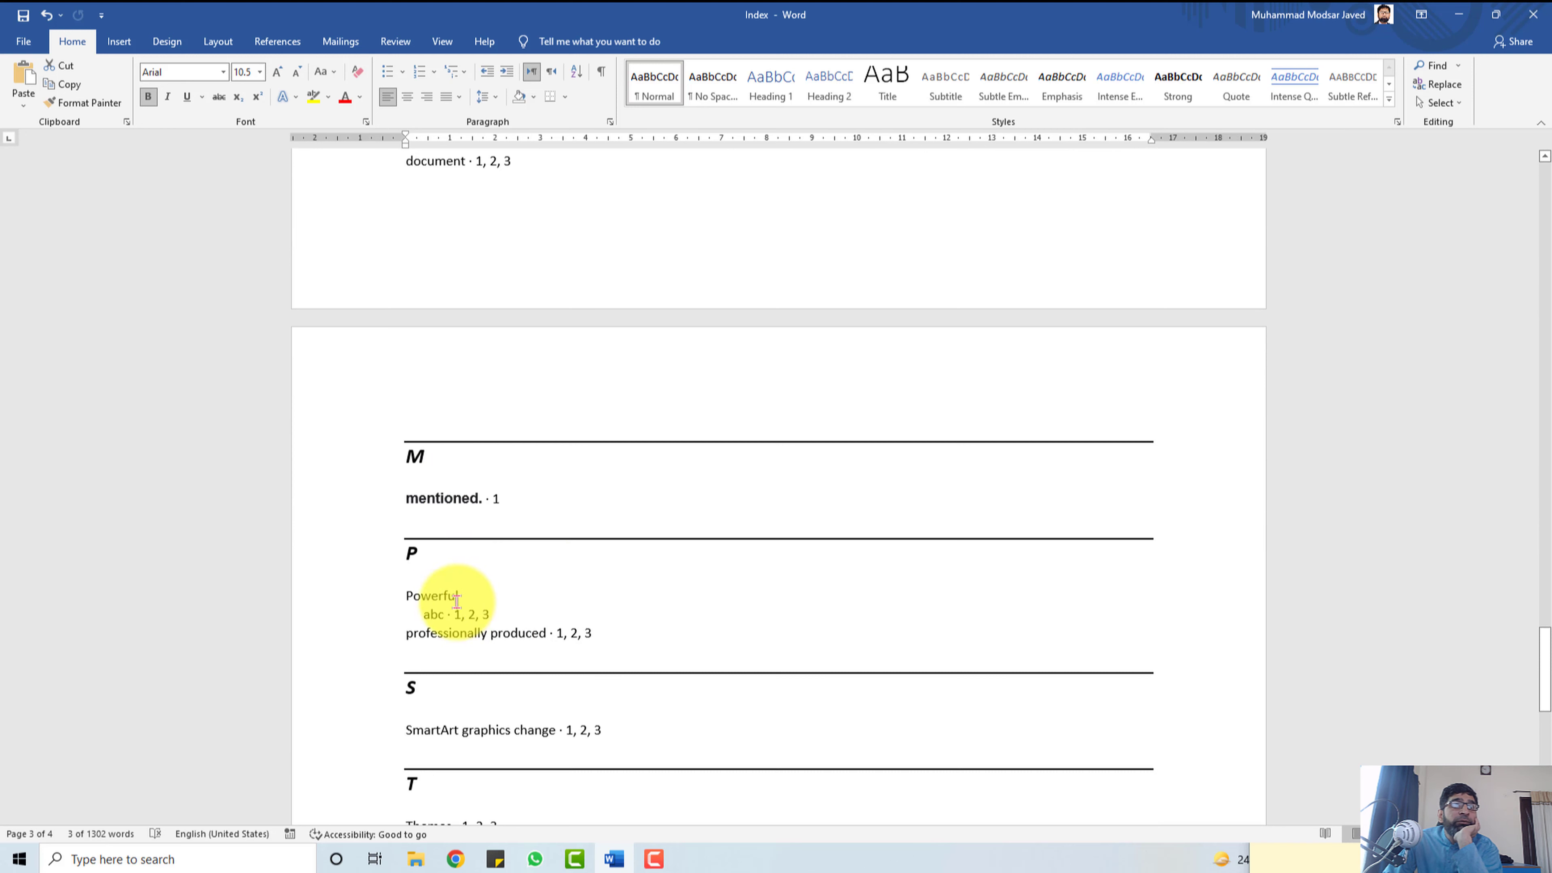
{"action": "left_click", "coordinate": [454, 608]}
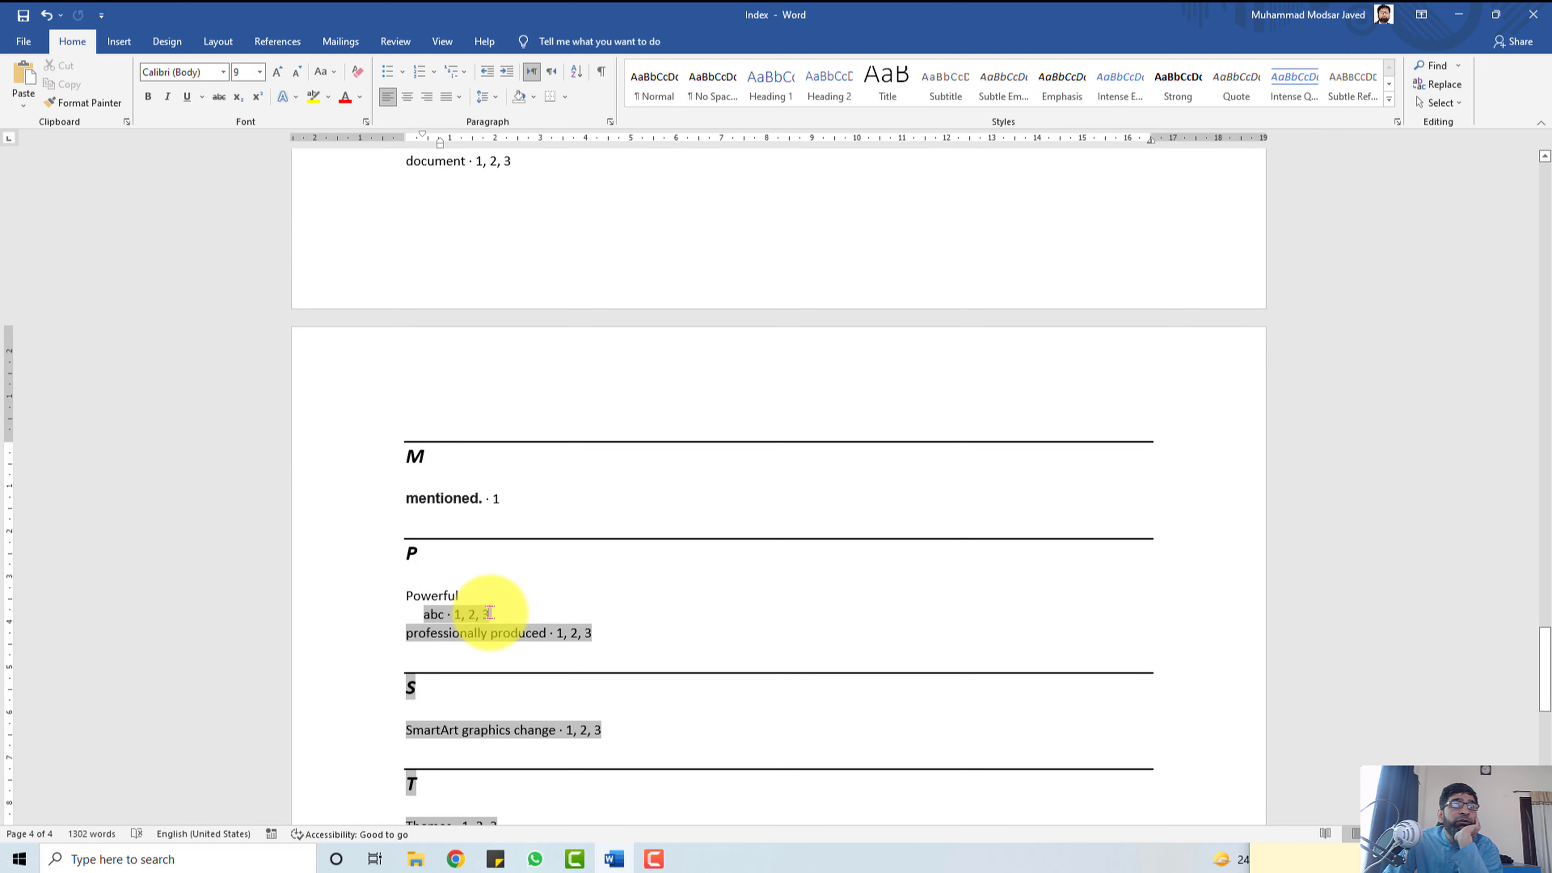
{"action": "left_click", "coordinate": [590, 633]}
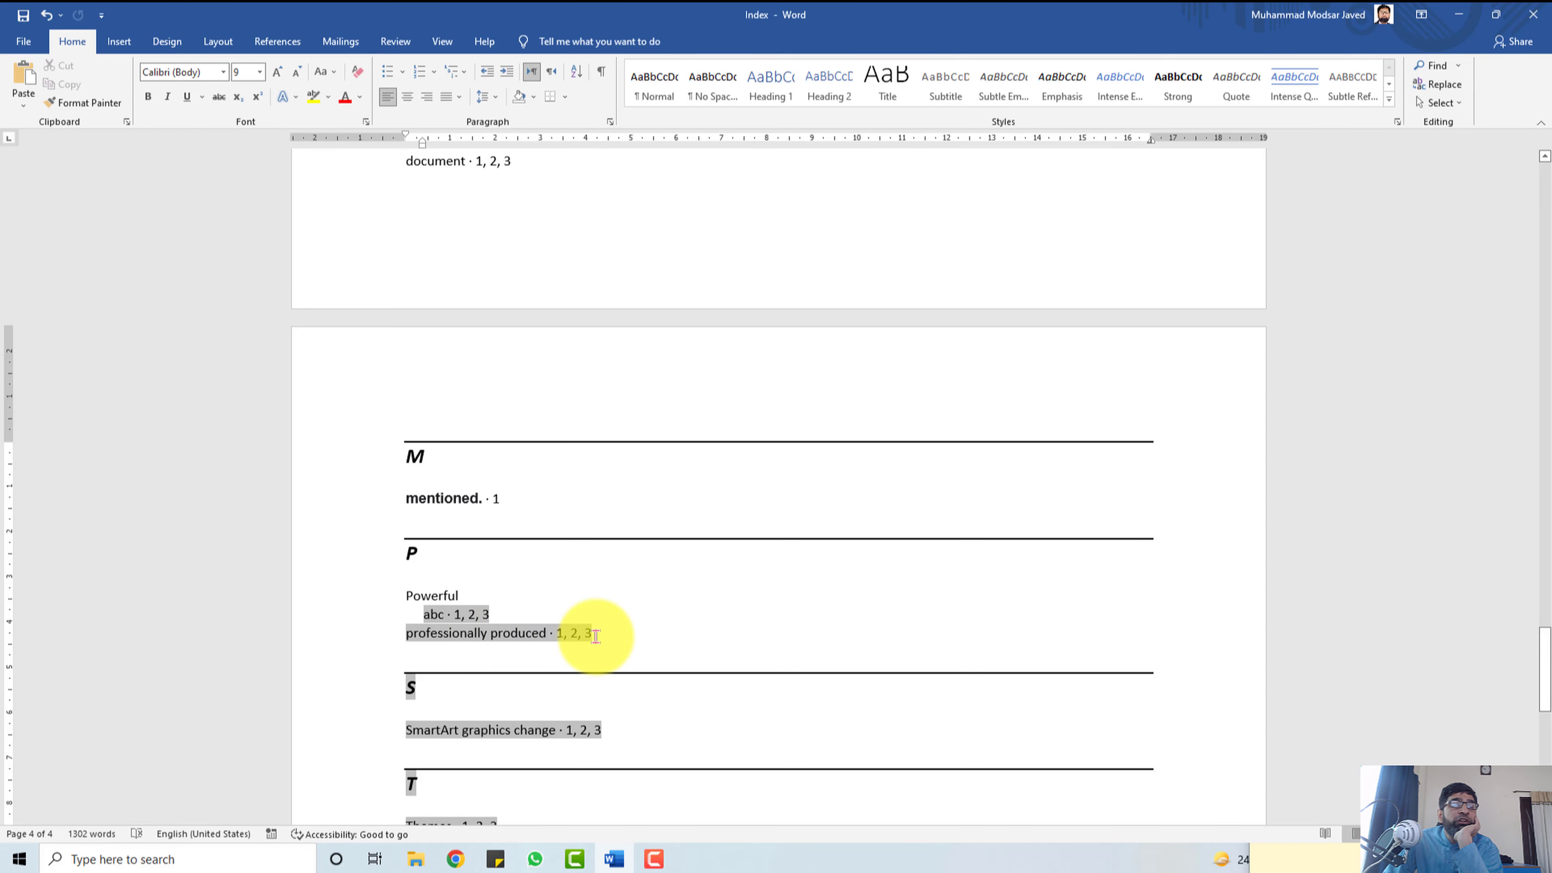
{"action": "scroll", "coordinate": [596, 636], "scroll_direction": "up", "scroll_amount": 20}
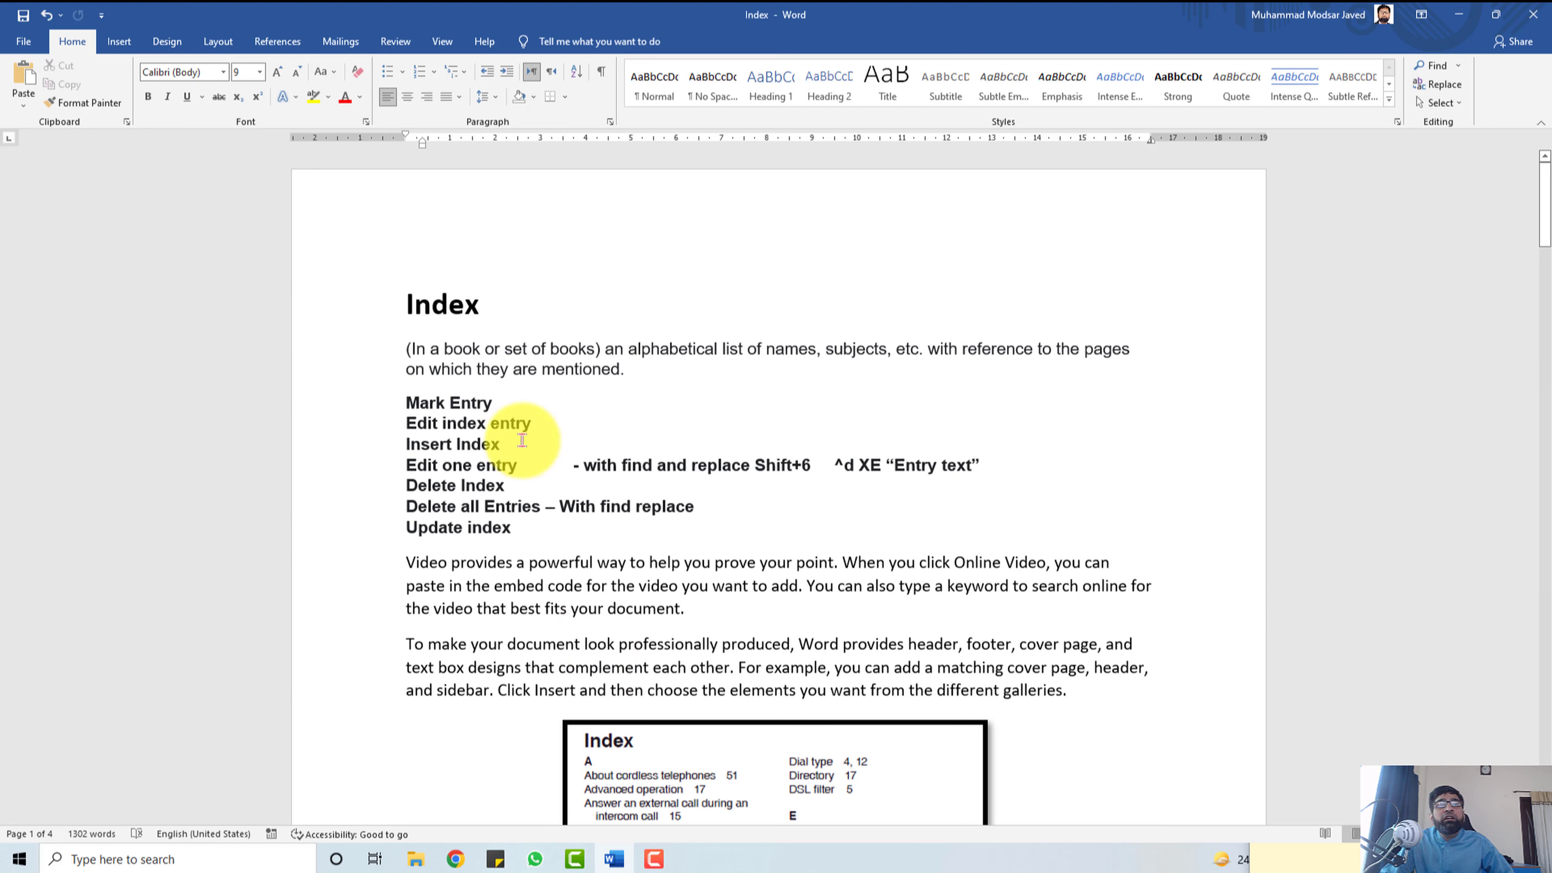
{"action": "scroll", "coordinate": [522, 440], "scroll_direction": "down", "scroll_amount": 20}
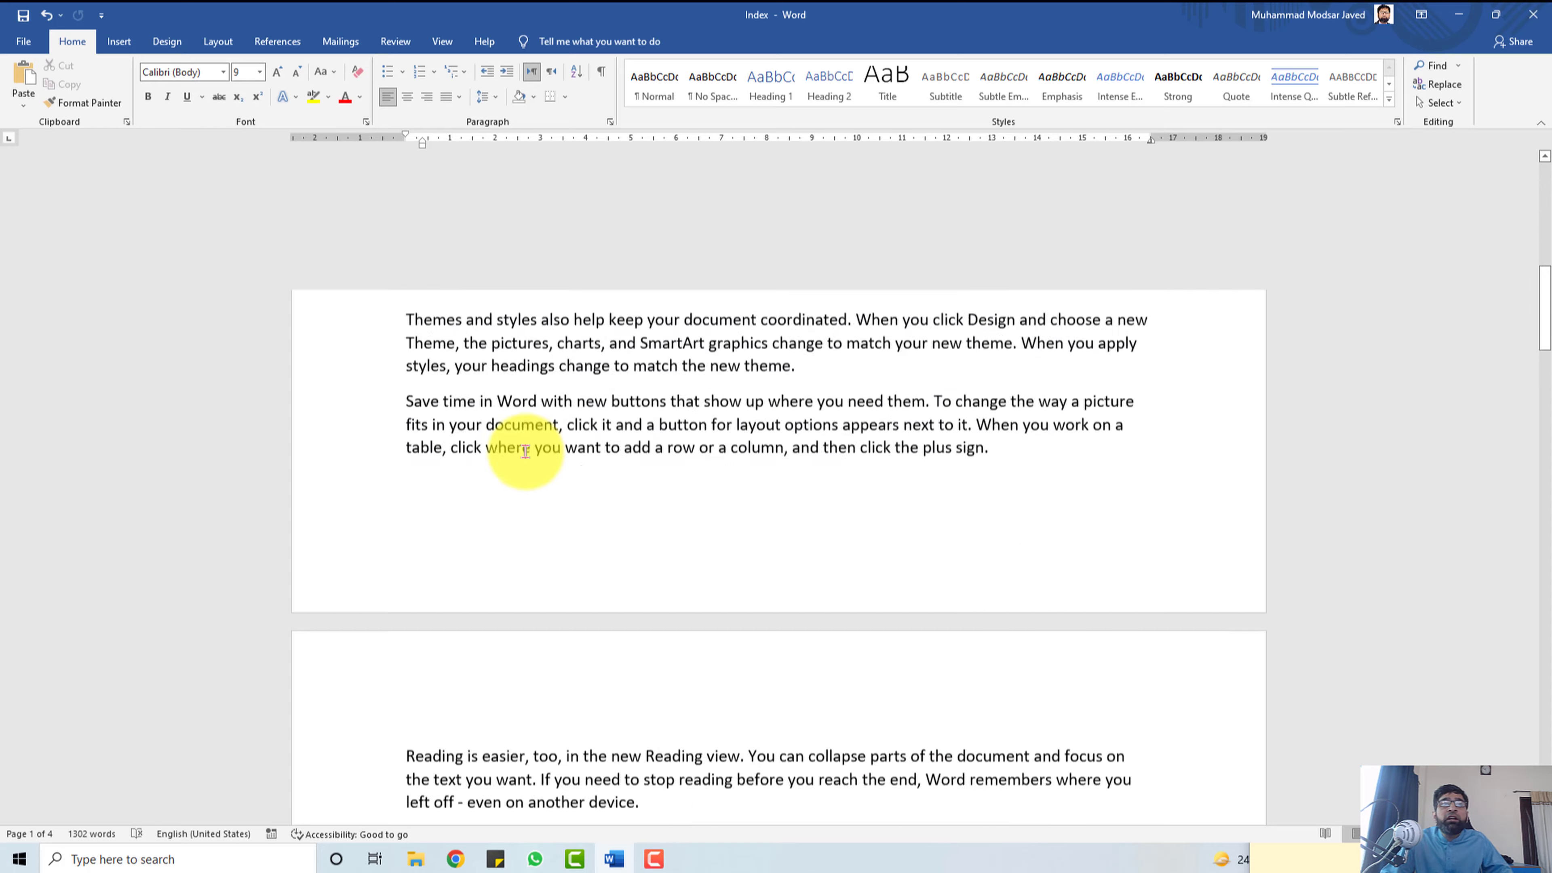
{"action": "scroll", "coordinate": [519, 476], "scroll_direction": "up", "scroll_amount": 5}
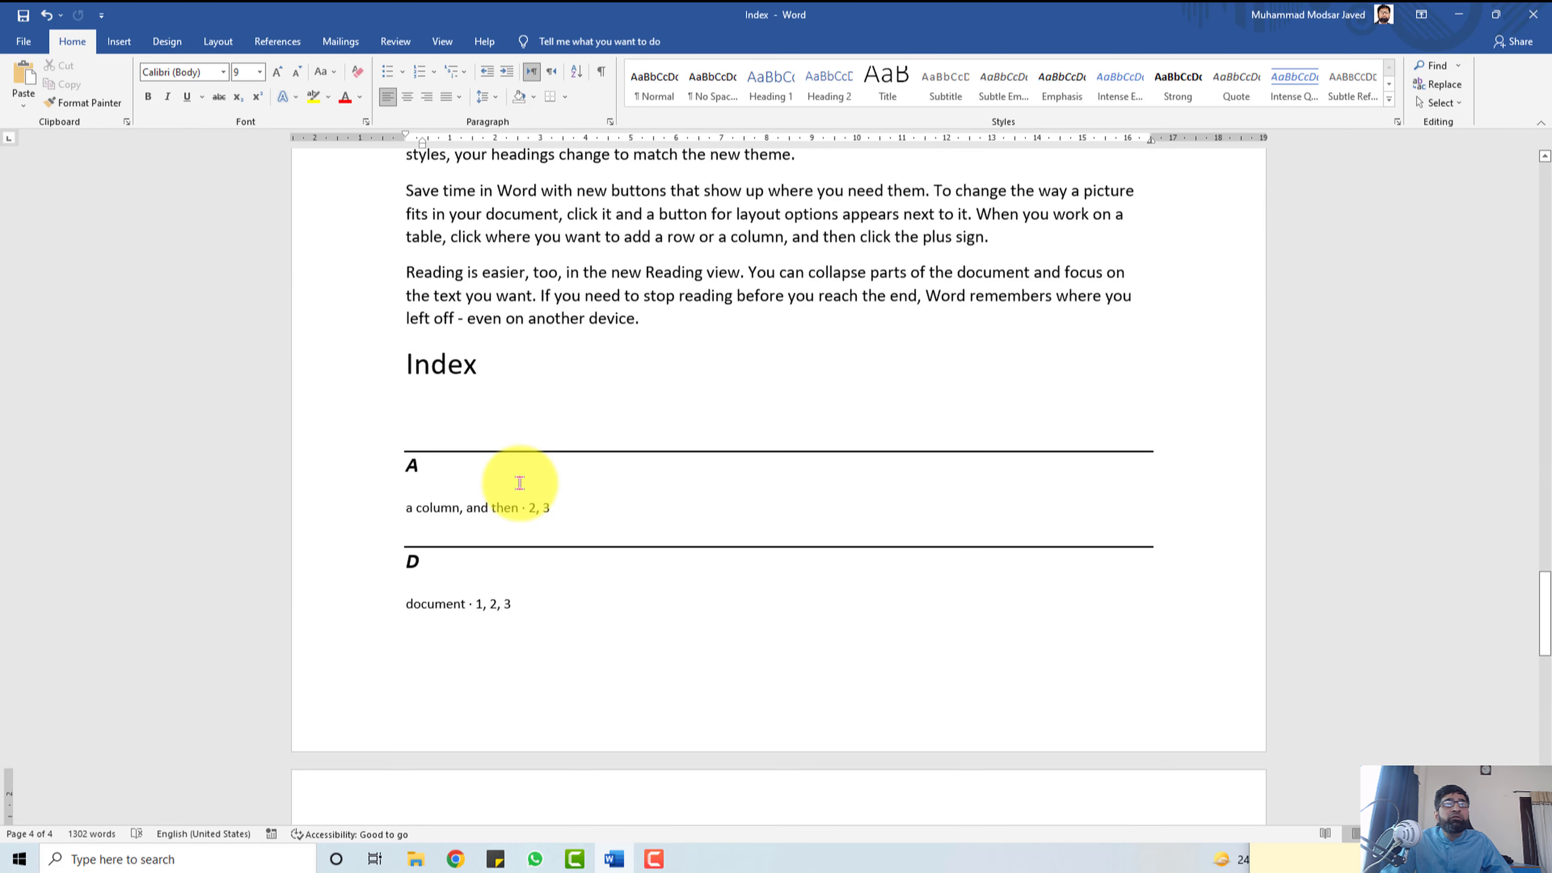
- Delete the whole inserted index together with its Index title at the end of the document
{"action": "left_click", "coordinate": [437, 506]}
{"action": "left_click_drag", "start_coordinate": [436, 574], "coordinate": [555, 850]}
{"action": "key", "text": "Delete"}
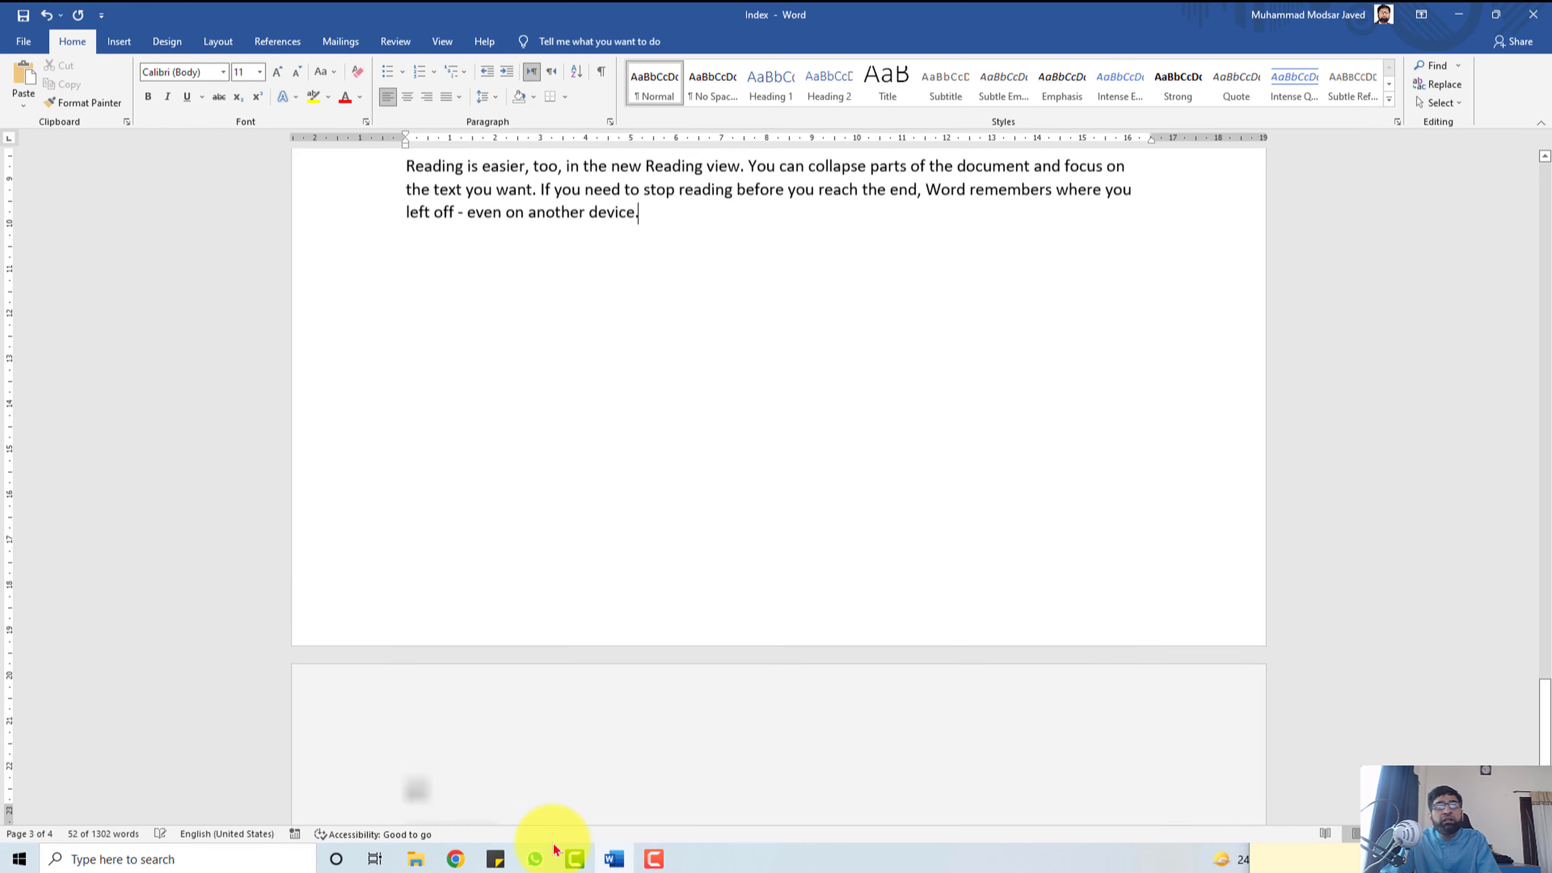
{"action": "scroll", "coordinate": [520, 617], "scroll_direction": "up", "scroll_amount": 4}
{"action": "scroll", "coordinate": [550, 254], "scroll_direction": "up", "scroll_amount": 3}
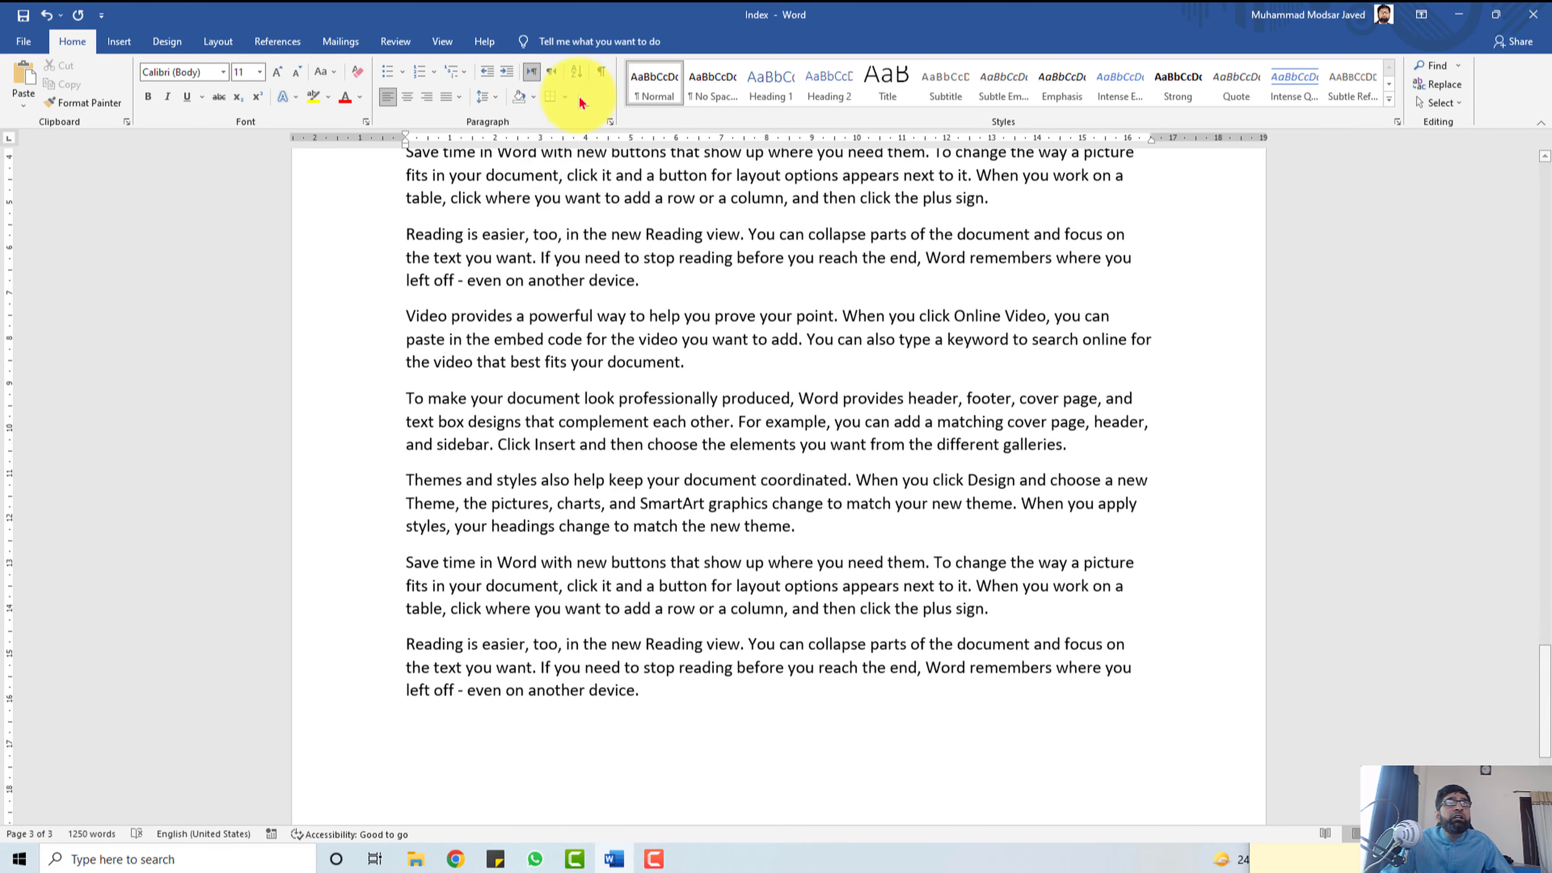
- Show the formatting marks and examine the XE index entry fields throughout the document
{"action": "left_click", "coordinate": [601, 72]}
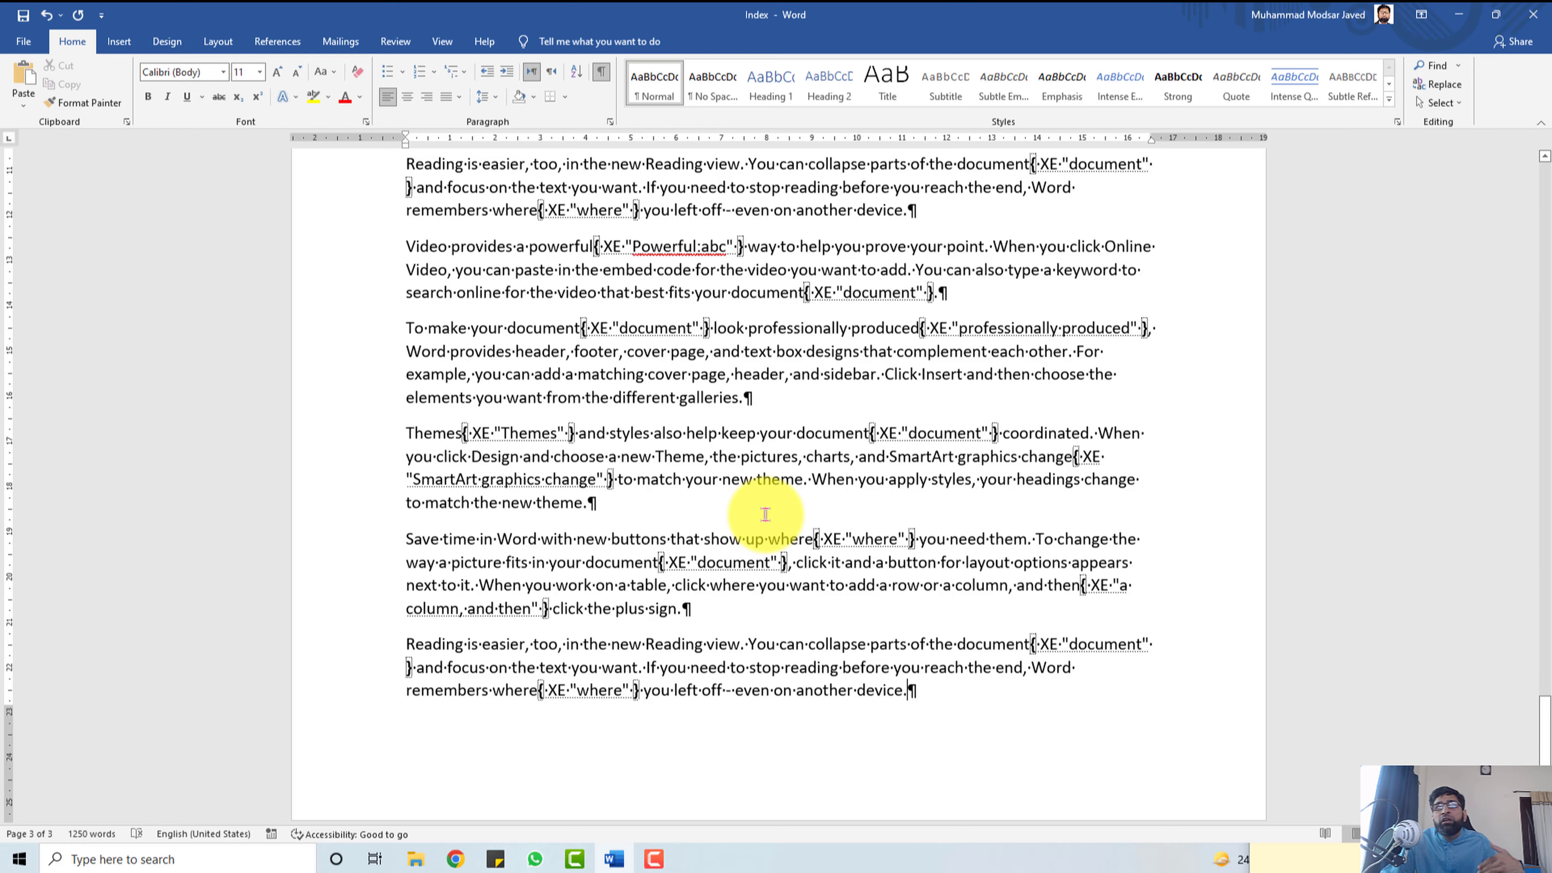
{"action": "scroll", "coordinate": [765, 514], "scroll_direction": "up", "scroll_amount": 2}
{"action": "scroll", "coordinate": [765, 514], "scroll_direction": "up", "scroll_amount": 20}
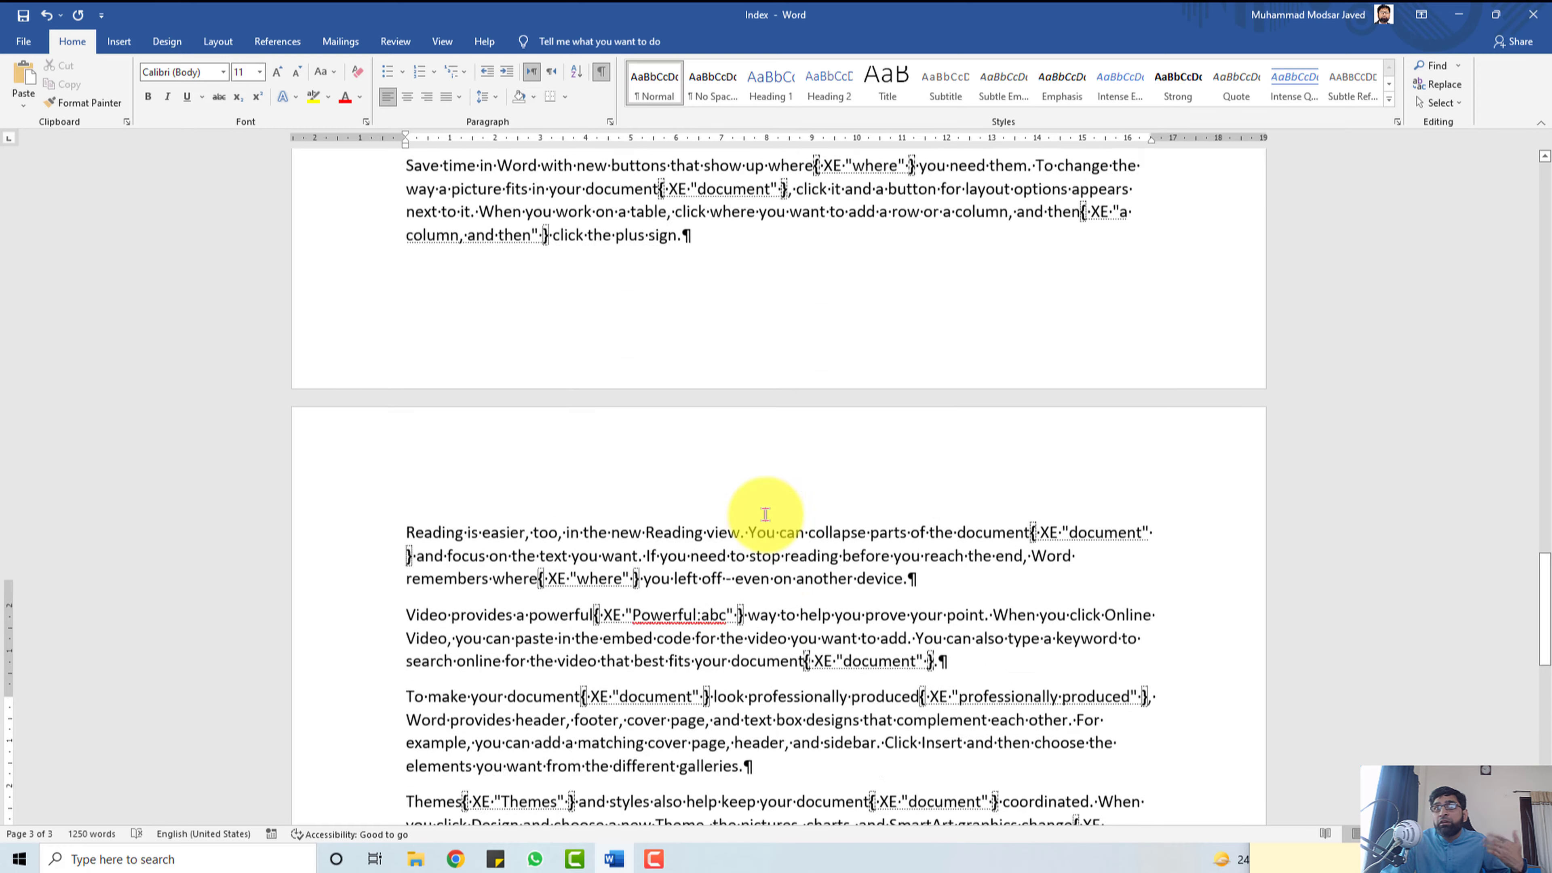
{"action": "scroll", "coordinate": [707, 489], "scroll_direction": "up", "scroll_amount": 2}
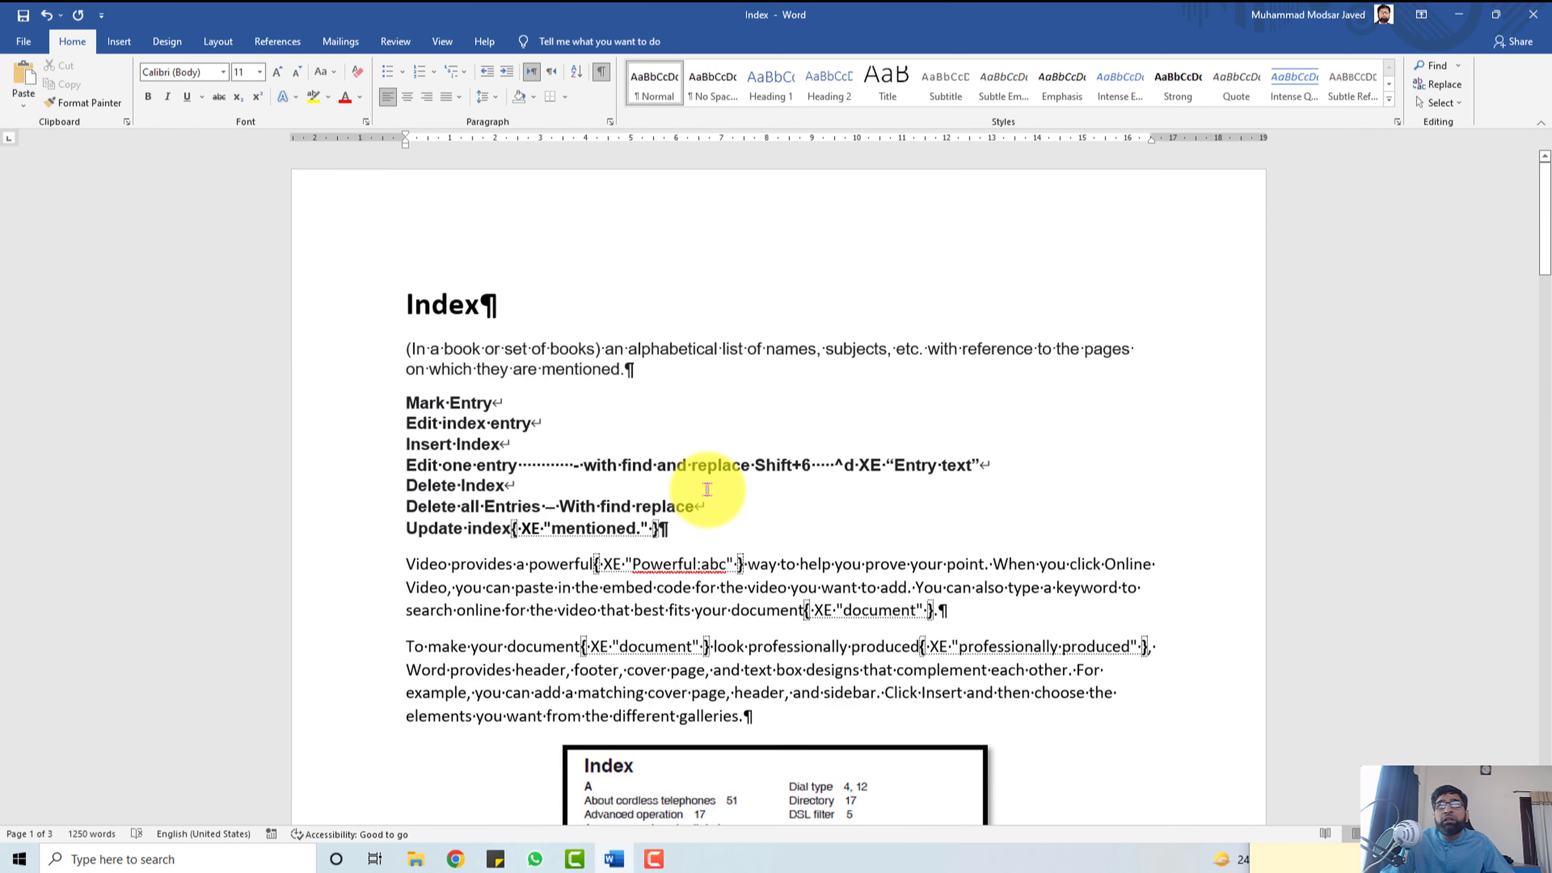
{"action": "scroll", "coordinate": [707, 489], "scroll_direction": "down", "scroll_amount": 20}
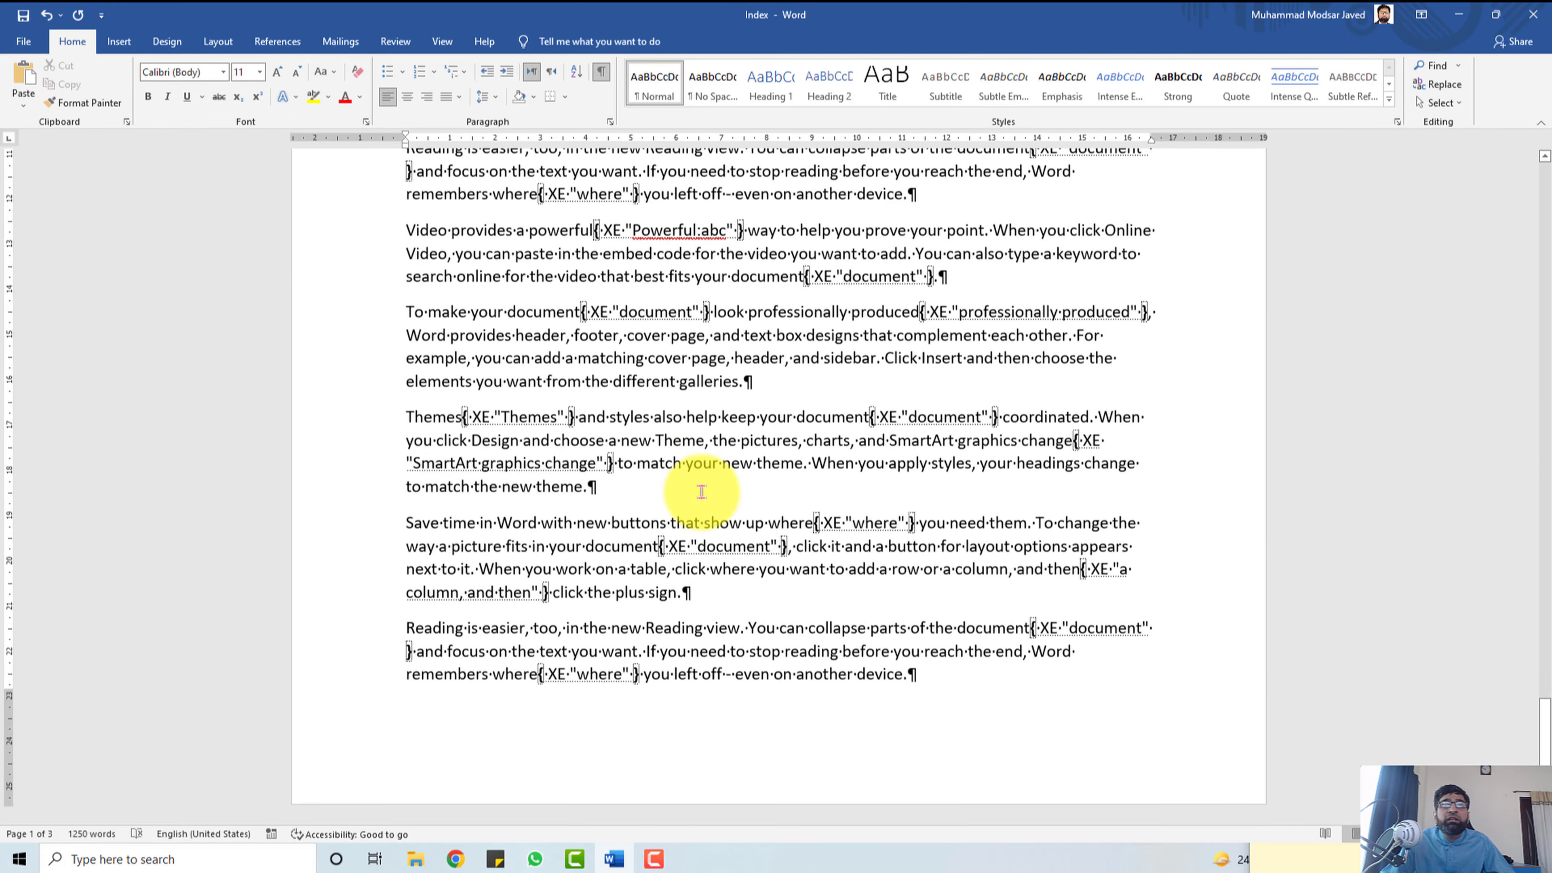
{"action": "scroll", "coordinate": [700, 492], "scroll_direction": "up", "scroll_amount": 20}
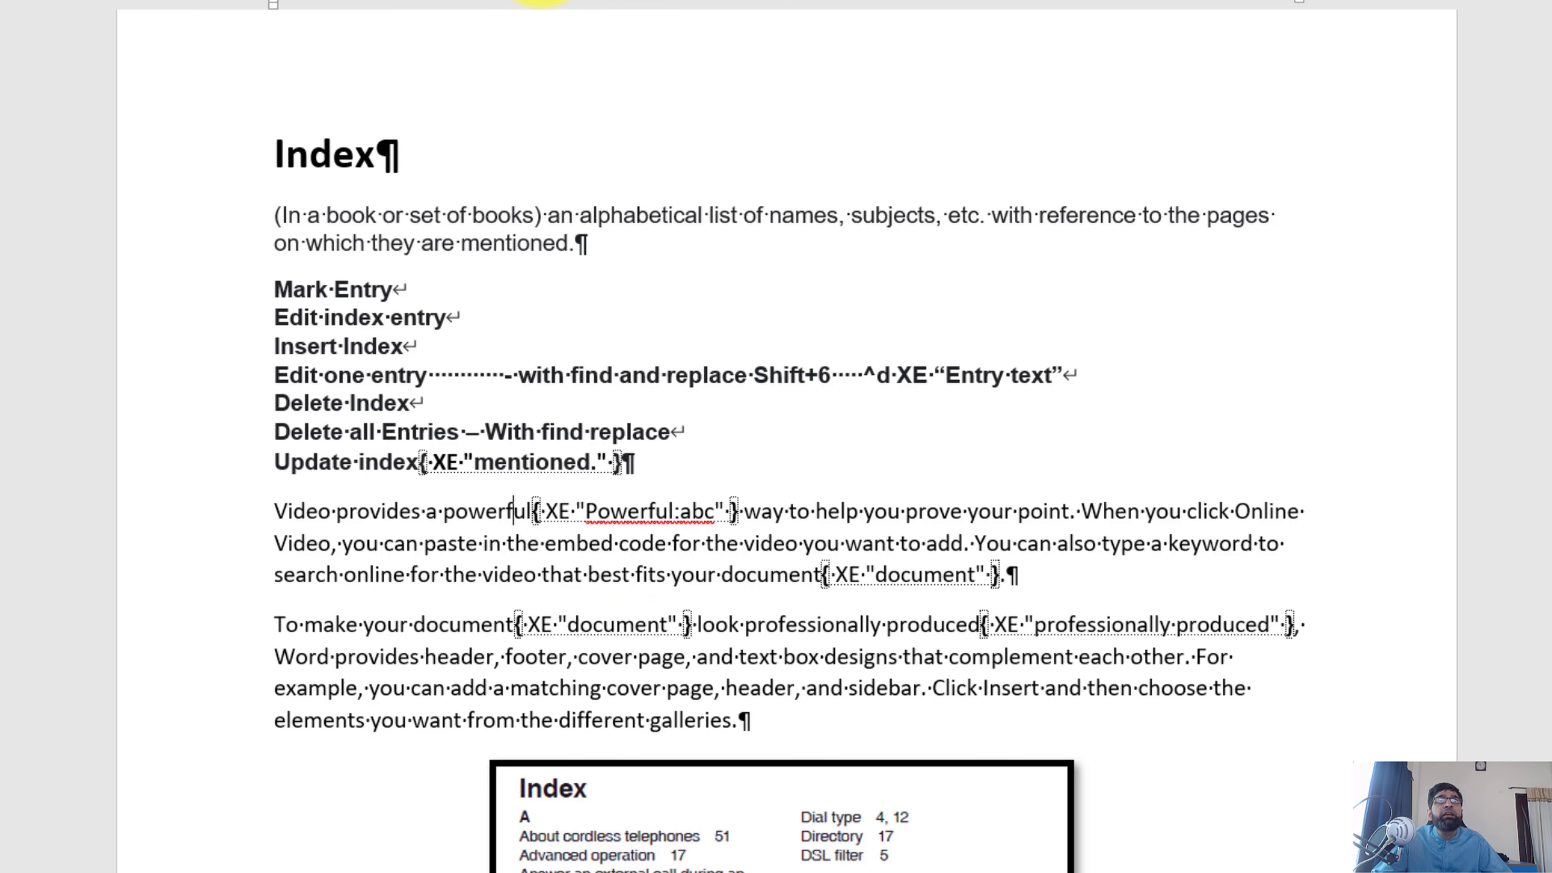
{"action": "key", "text": "ctrl+shift+8"}
{"action": "key", "text": "ctrl+shift+8"}
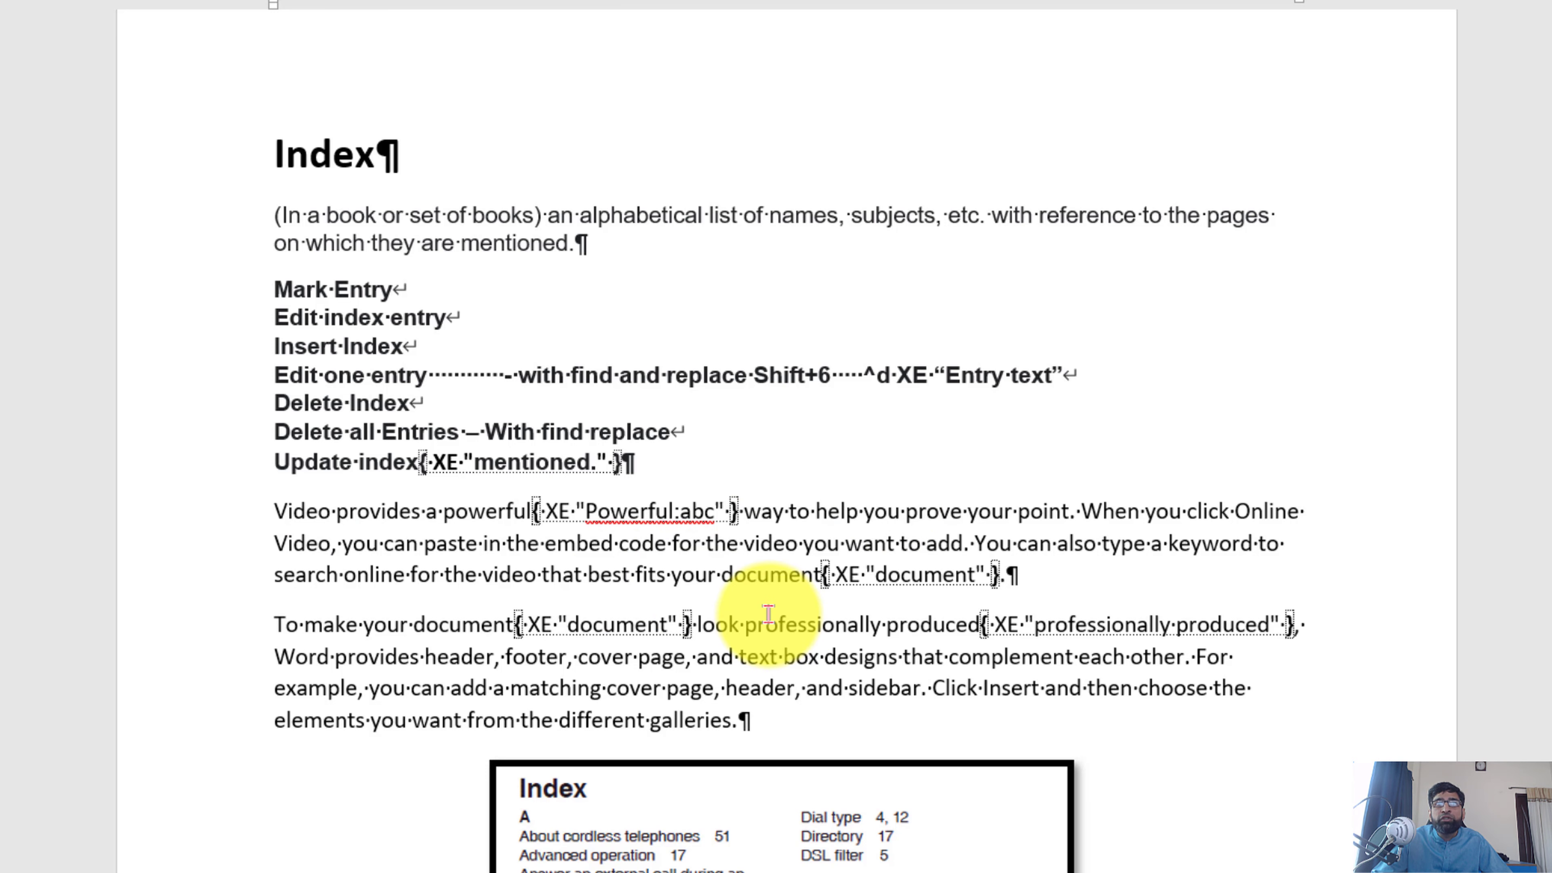
- Remove all index entry fields by replacing every occurrence of ^d XE with nothing using Advanced Find and Replace
{"action": "key", "text": "ctrl+f"}
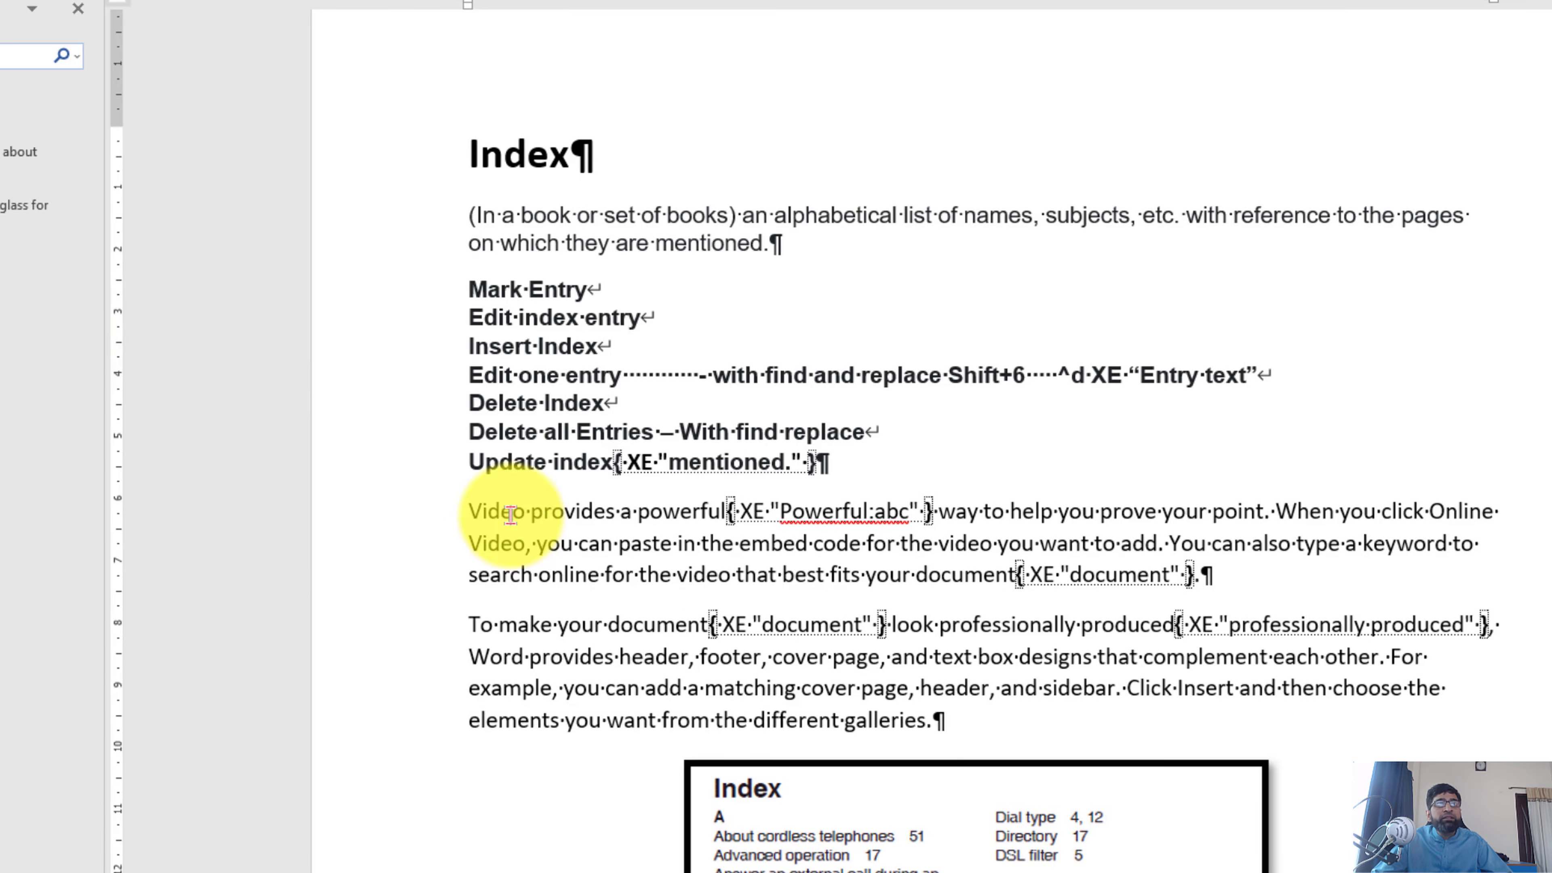
{"action": "left_click", "coordinate": [78, 57]}
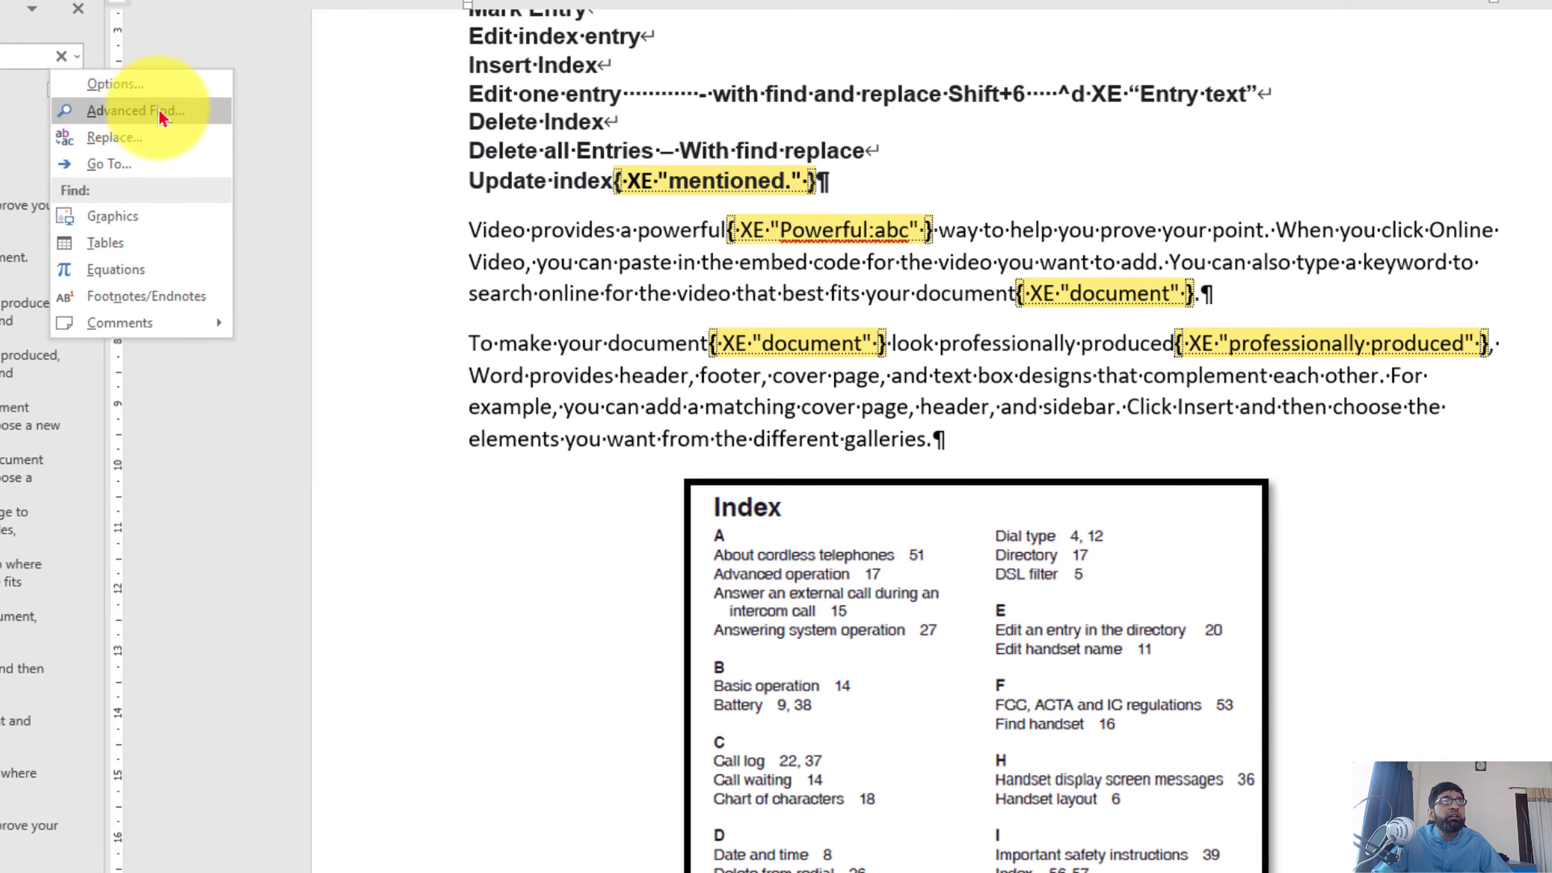
{"action": "left_click", "coordinate": [136, 111]}
{"action": "left_click_drag", "start_coordinate": [1463, 232], "coordinate": [1520, 215]}
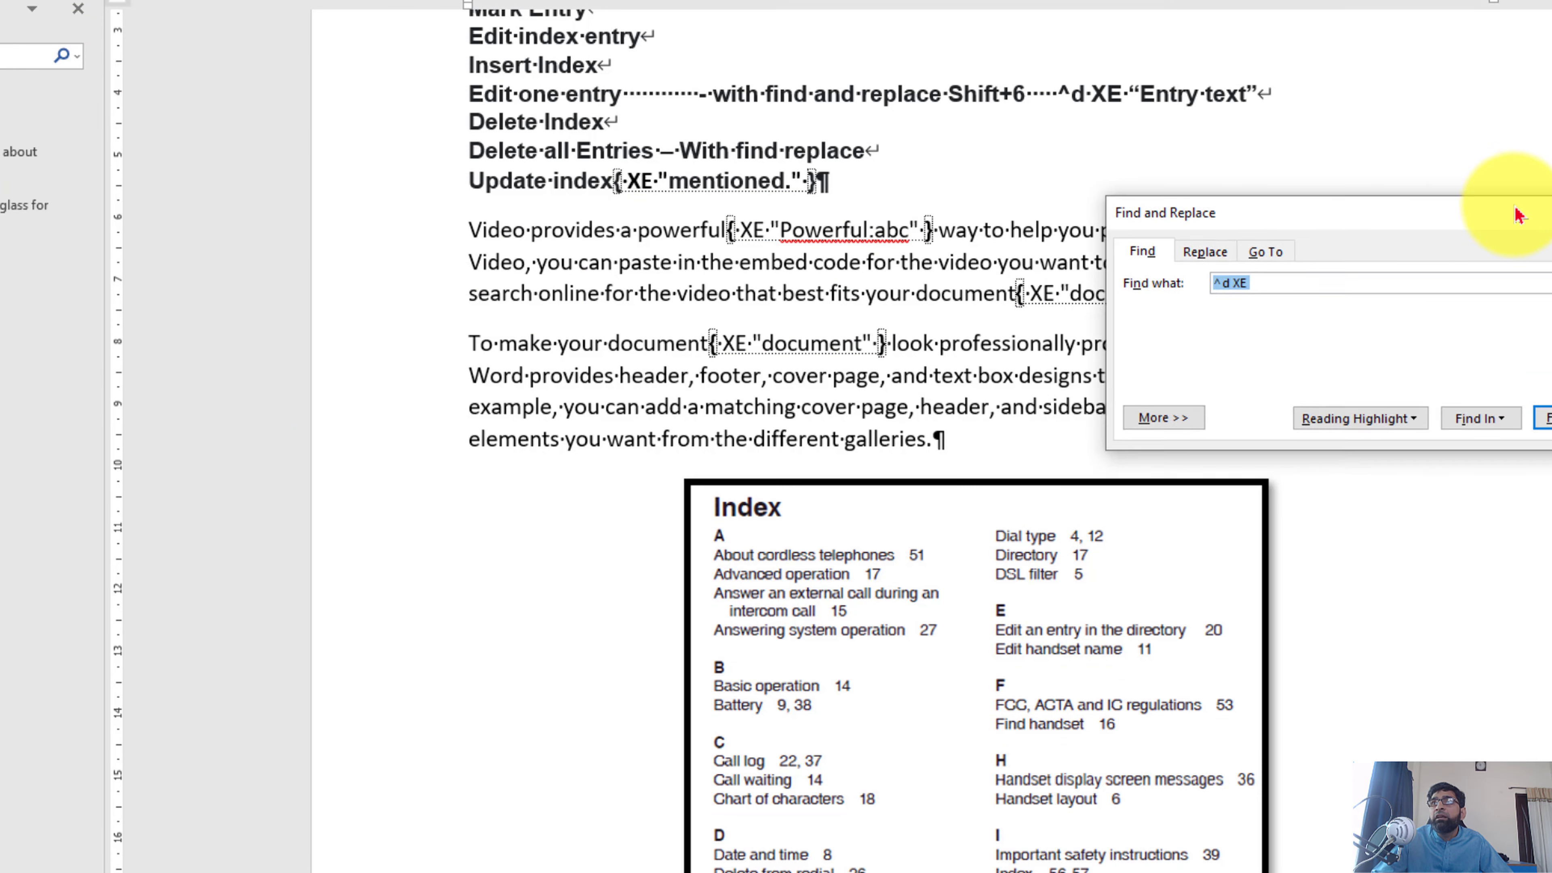
{"action": "left_click_drag", "start_coordinate": [1317, 260], "coordinate": [1192, 260]}
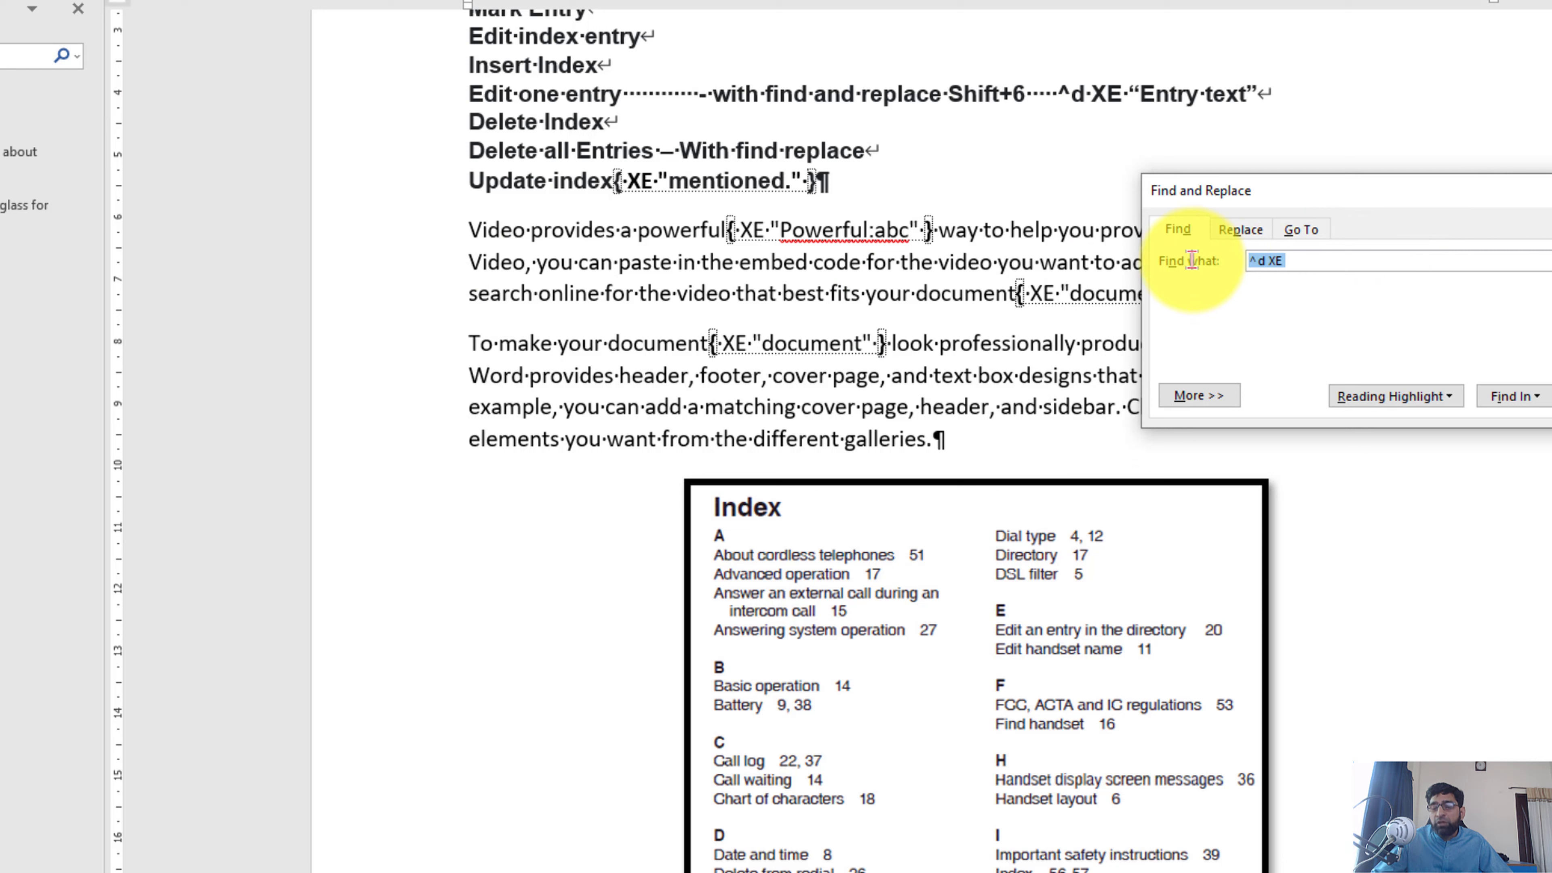
{"action": "key", "text": "BackSpace"}
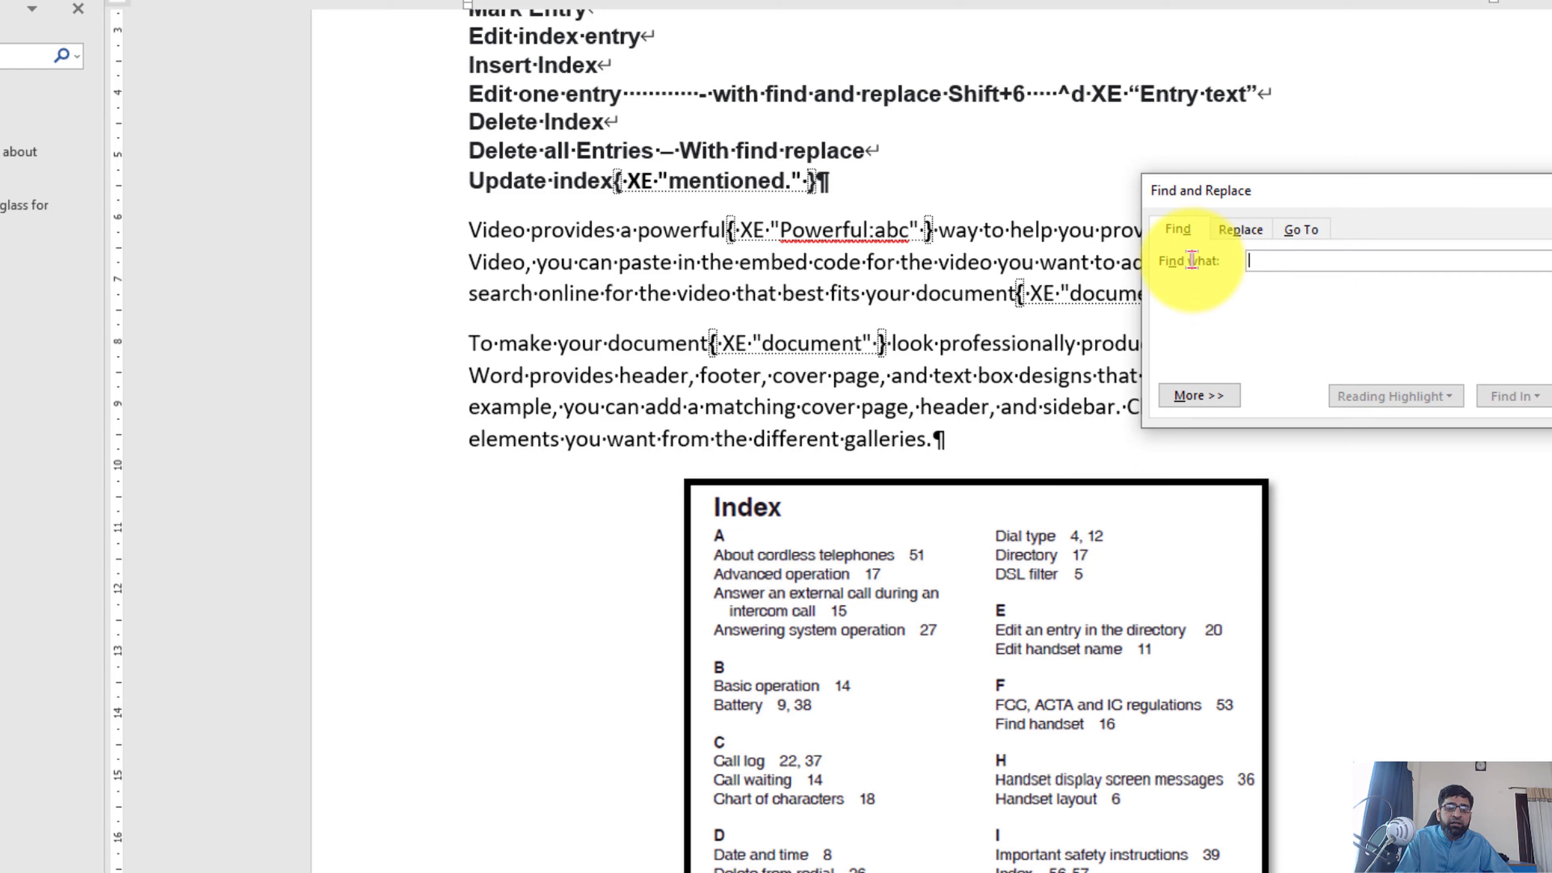
{"action": "type", "text": "^d XE"}
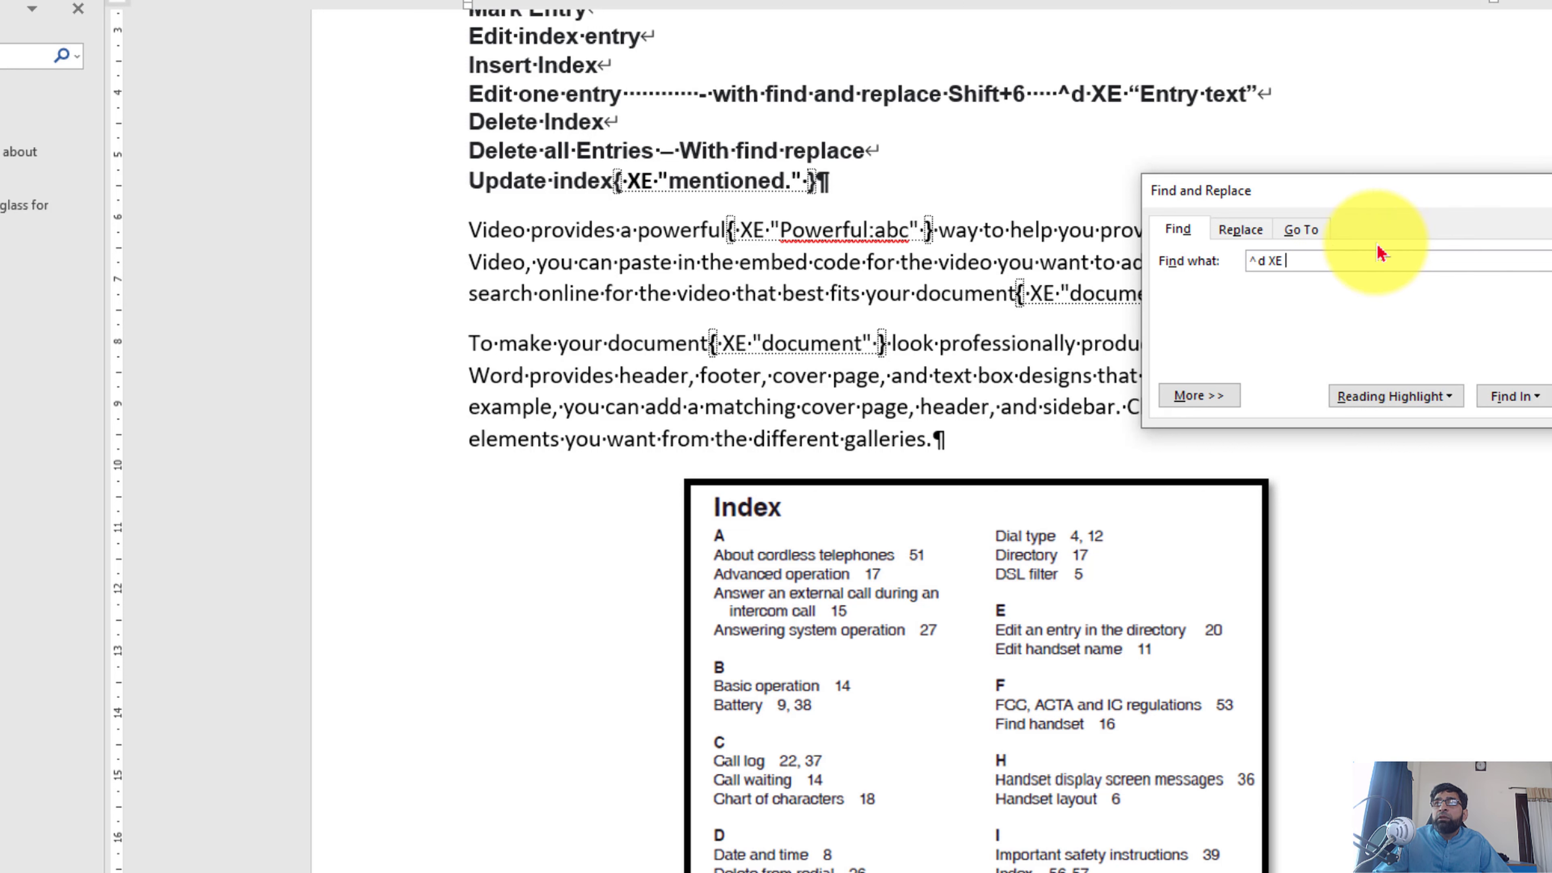
{"action": "left_click", "coordinate": [1241, 229]}
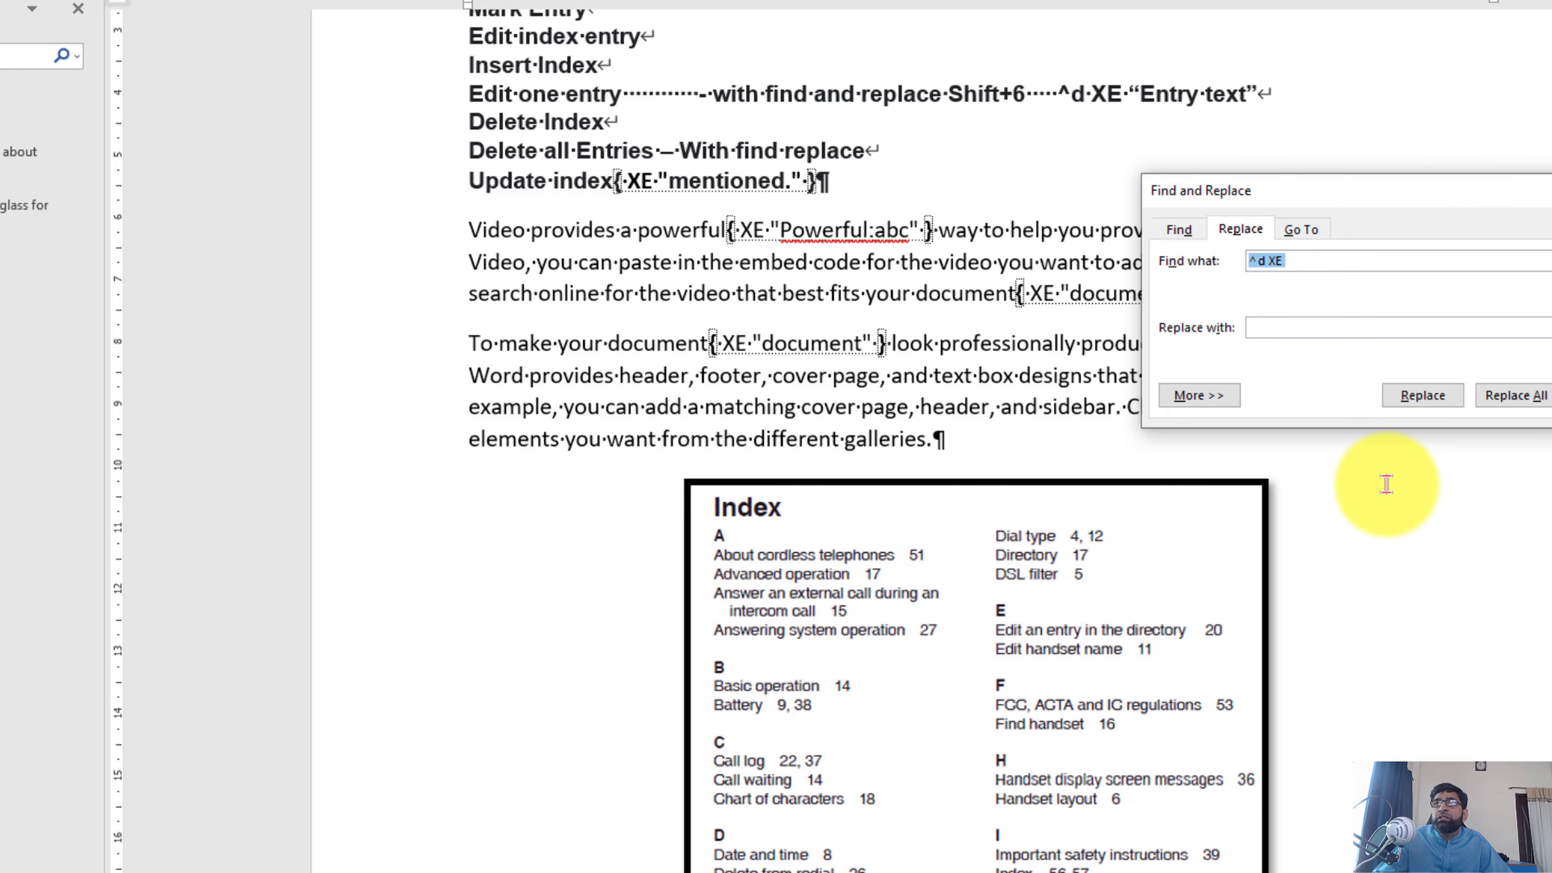
{"action": "left_click", "coordinate": [1514, 396]}
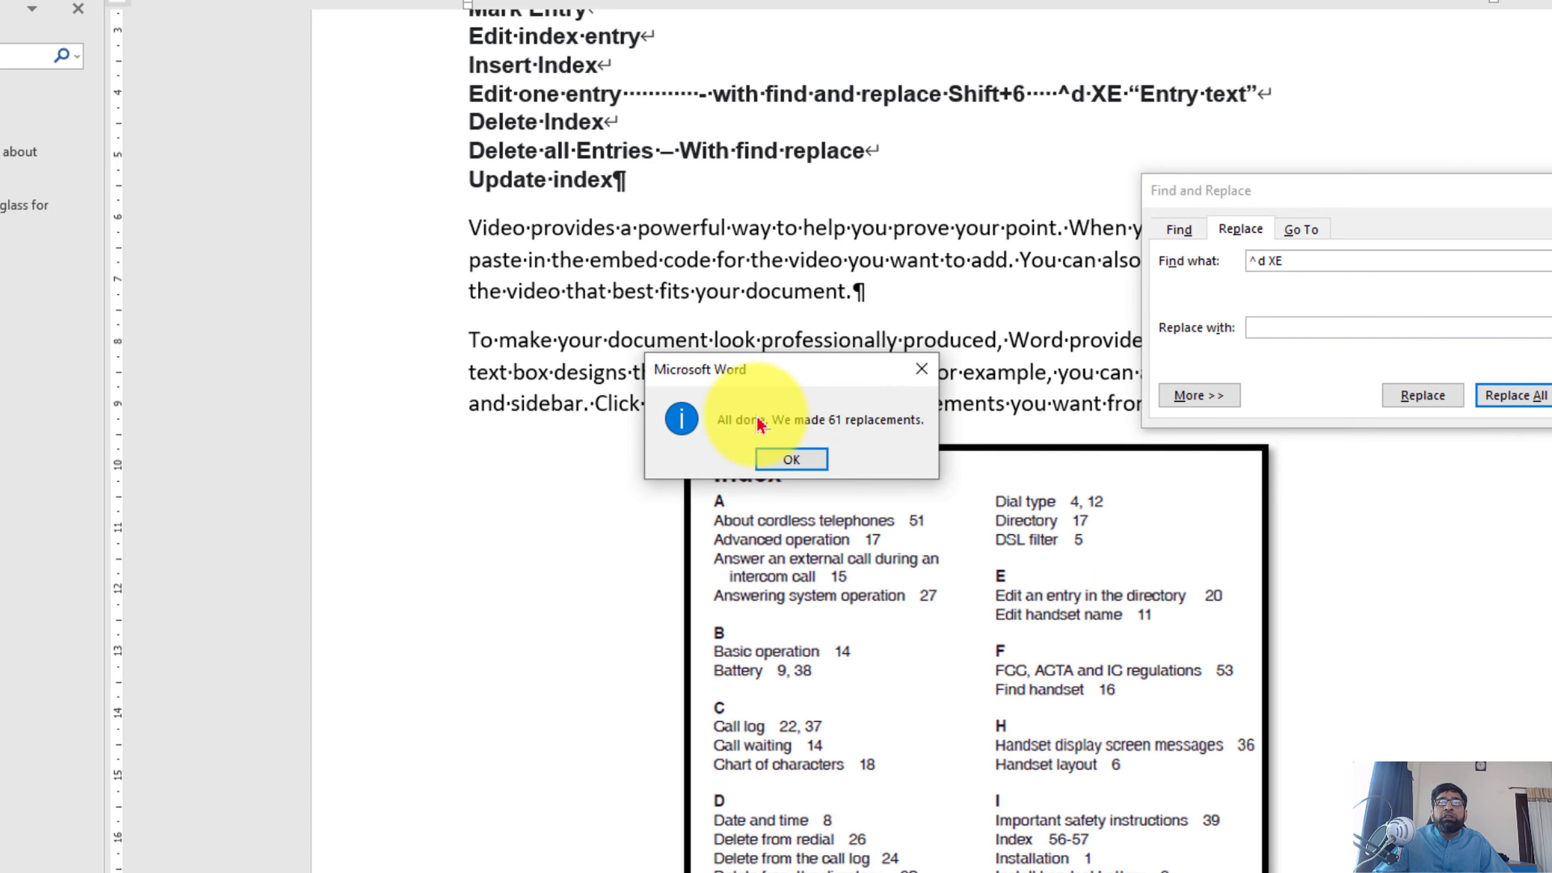
{"action": "left_click", "coordinate": [789, 459]}
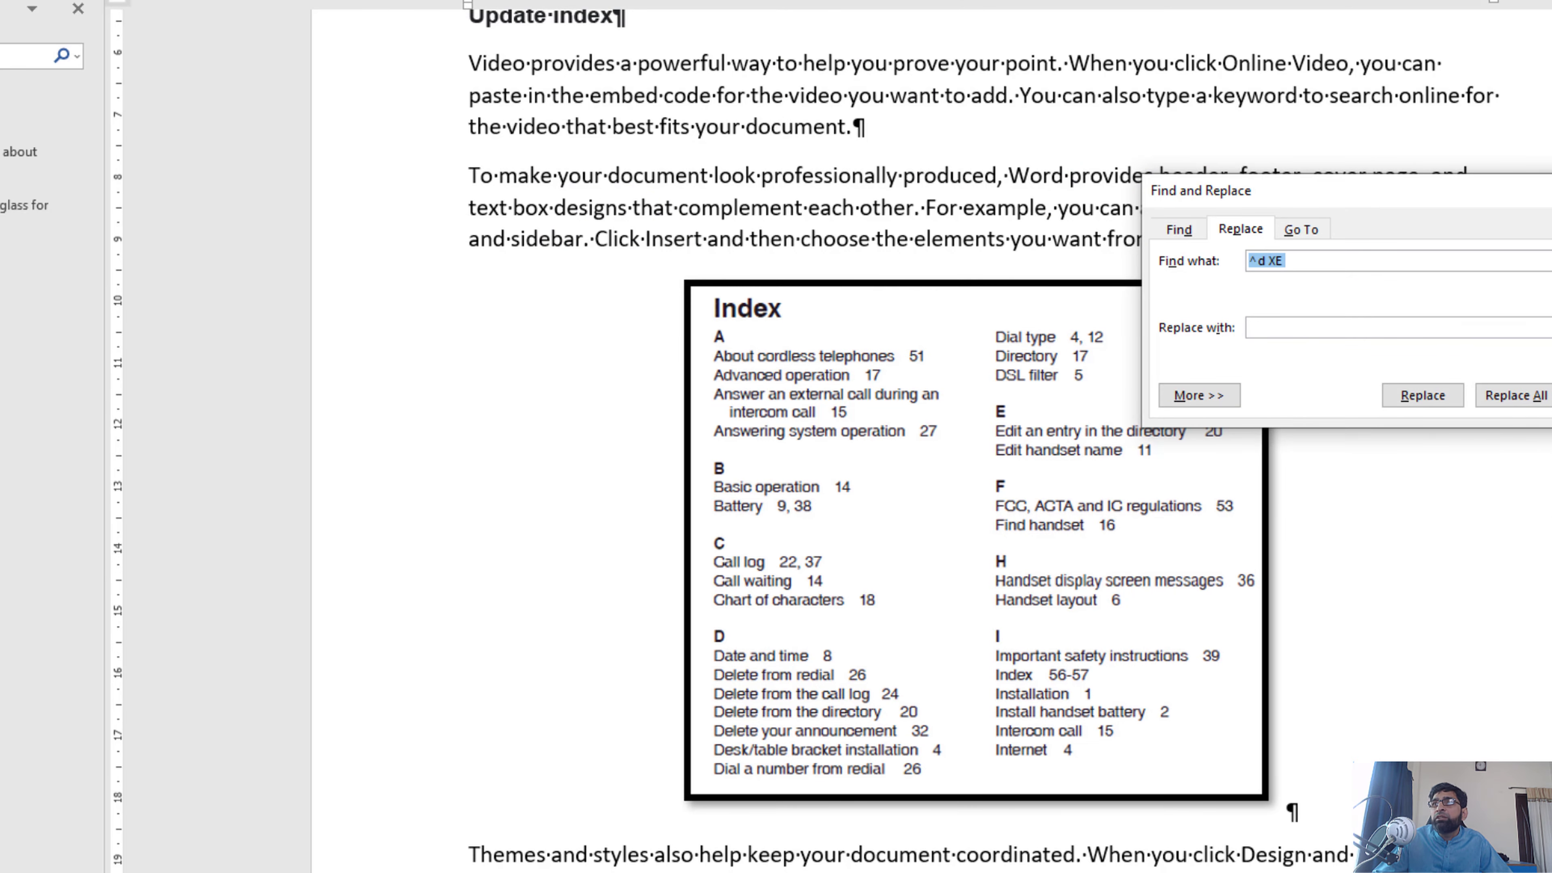
{"action": "key", "text": "Escape"}
- Check the document from its first page to its end for remaining XE fields and close the search pane
{"action": "scroll", "coordinate": [978, 571], "scroll_direction": "up", "scroll_amount": 5}
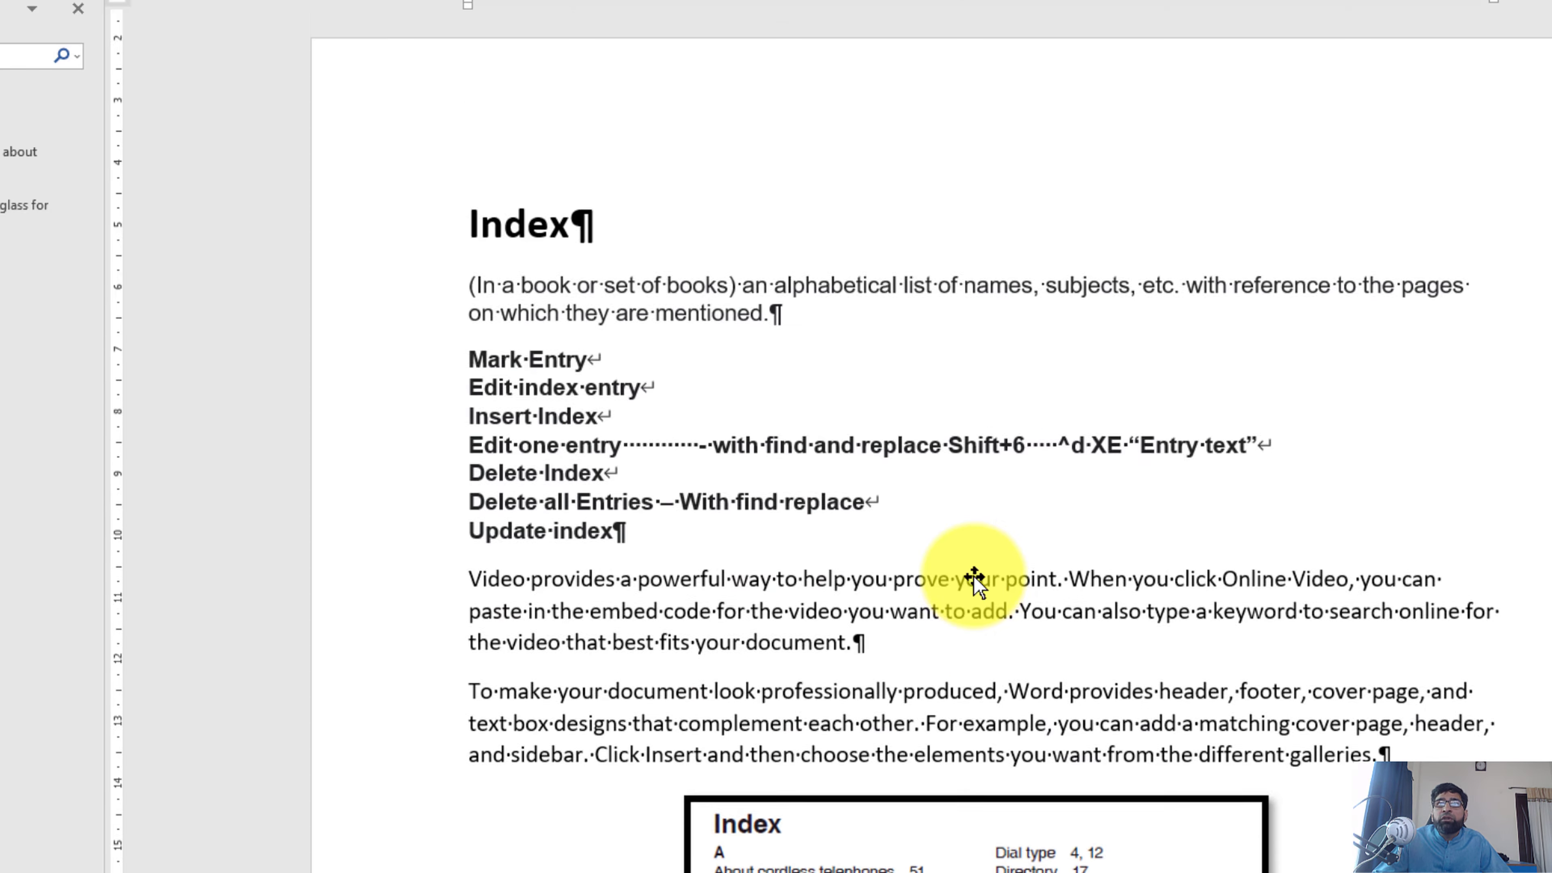
{"action": "scroll", "coordinate": [973, 575], "scroll_direction": "down", "scroll_amount": 15}
{"action": "scroll", "coordinate": [973, 574], "scroll_direction": "down", "scroll_amount": 6}
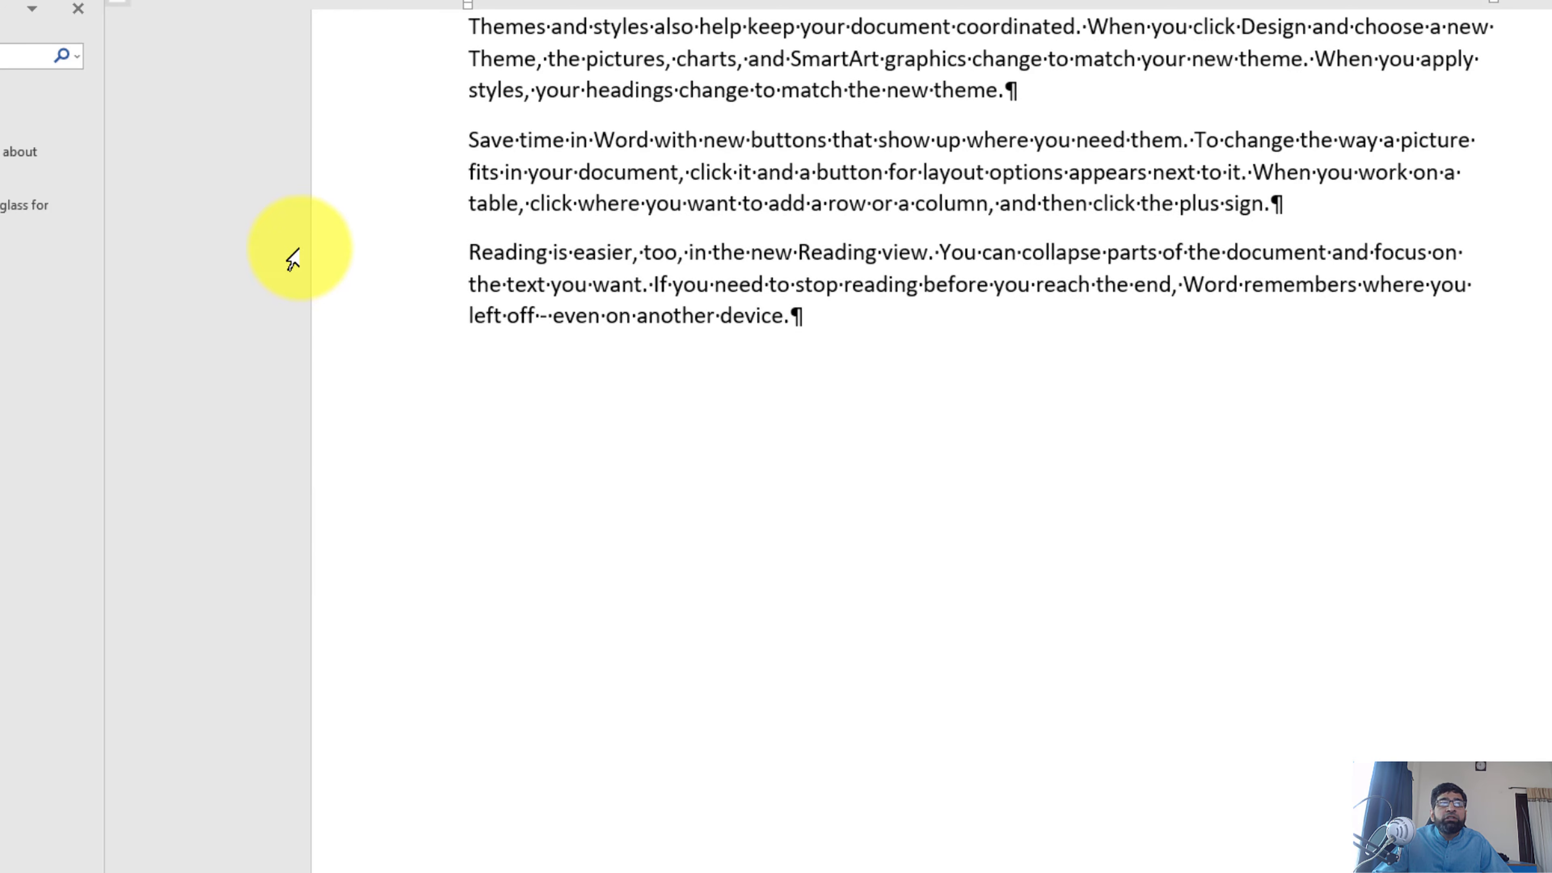
{"action": "left_click", "coordinate": [78, 9]}
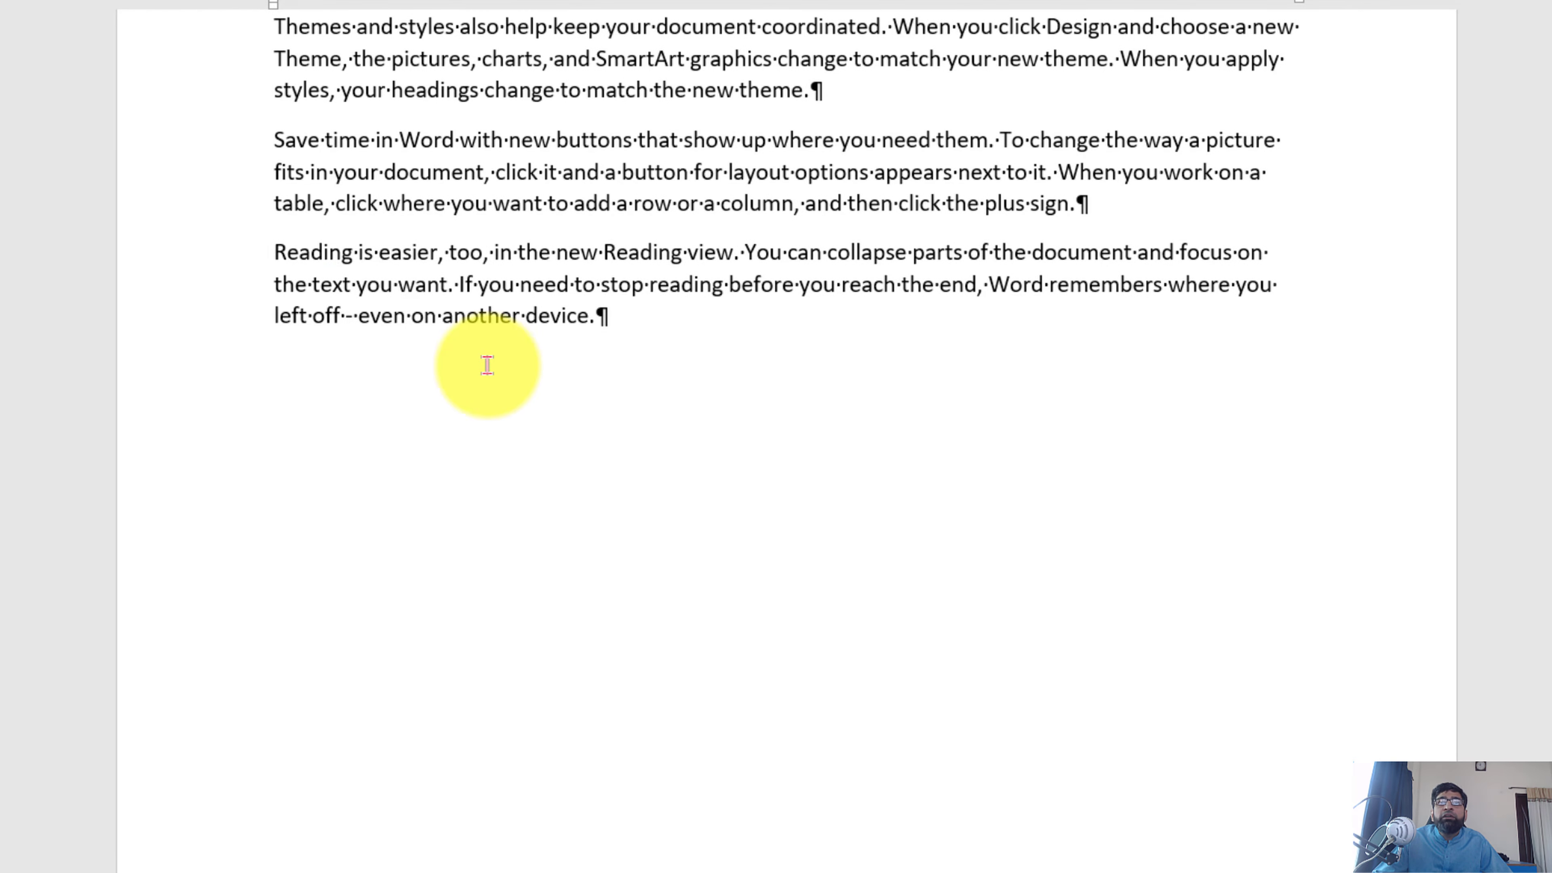
- Undo the replacement that removed all index entry fields
{"action": "scroll", "coordinate": [671, 526], "scroll_direction": "up", "scroll_amount": 2}
{"action": "scroll", "coordinate": [672, 526], "scroll_direction": "up", "scroll_amount": 5}
{"action": "scroll", "coordinate": [671, 526], "scroll_direction": "down", "scroll_amount": 7}
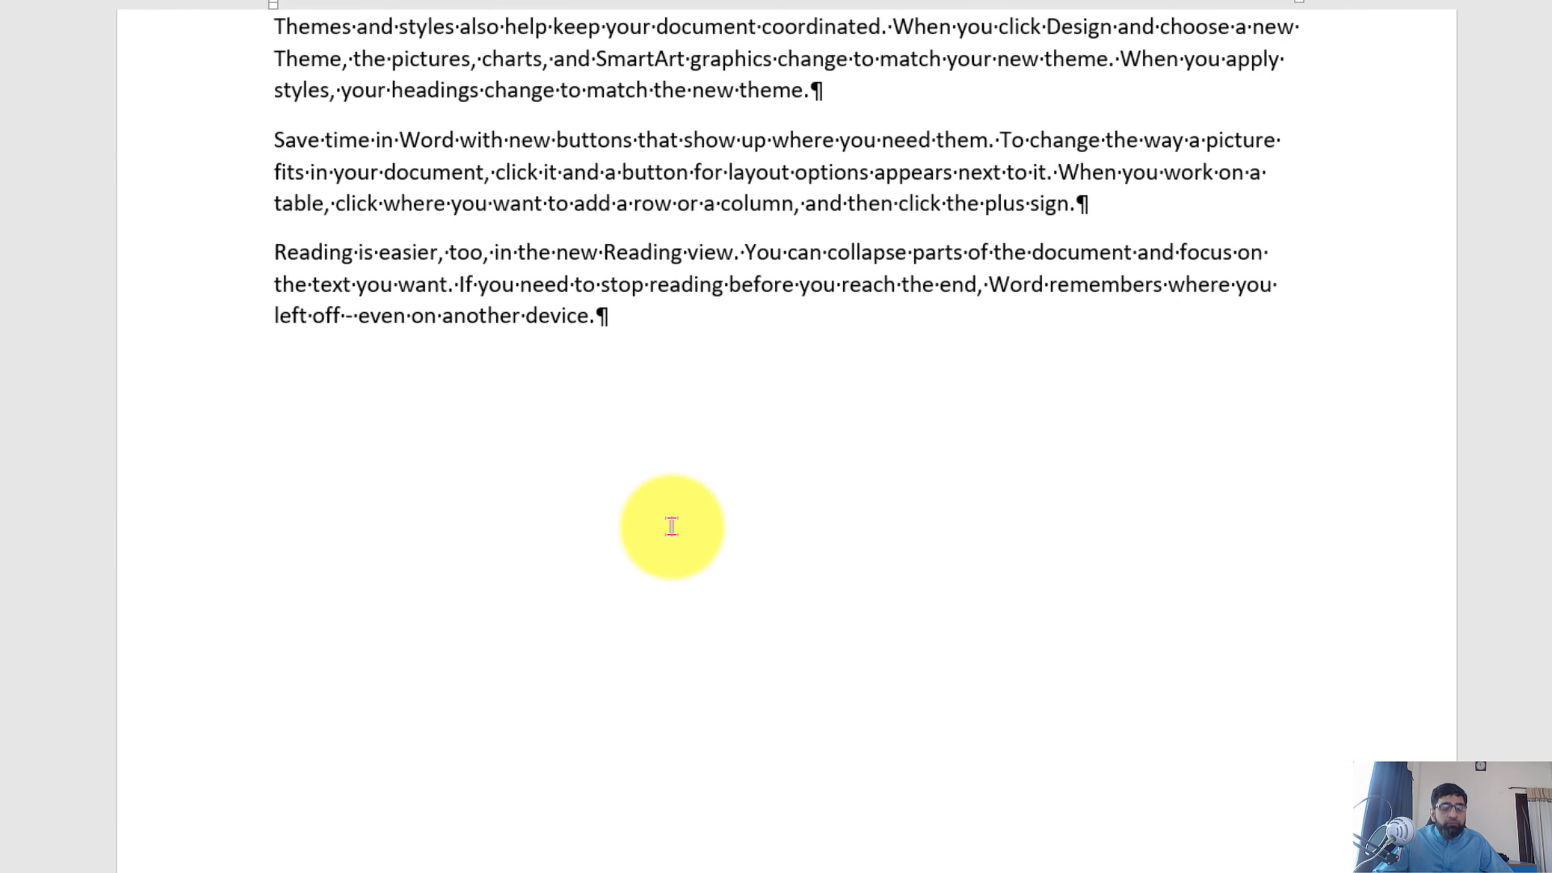
{"action": "scroll", "coordinate": [671, 526], "scroll_direction": "down", "scroll_amount": 3}
{"action": "scroll", "coordinate": [671, 526], "scroll_direction": "up", "scroll_amount": 10}
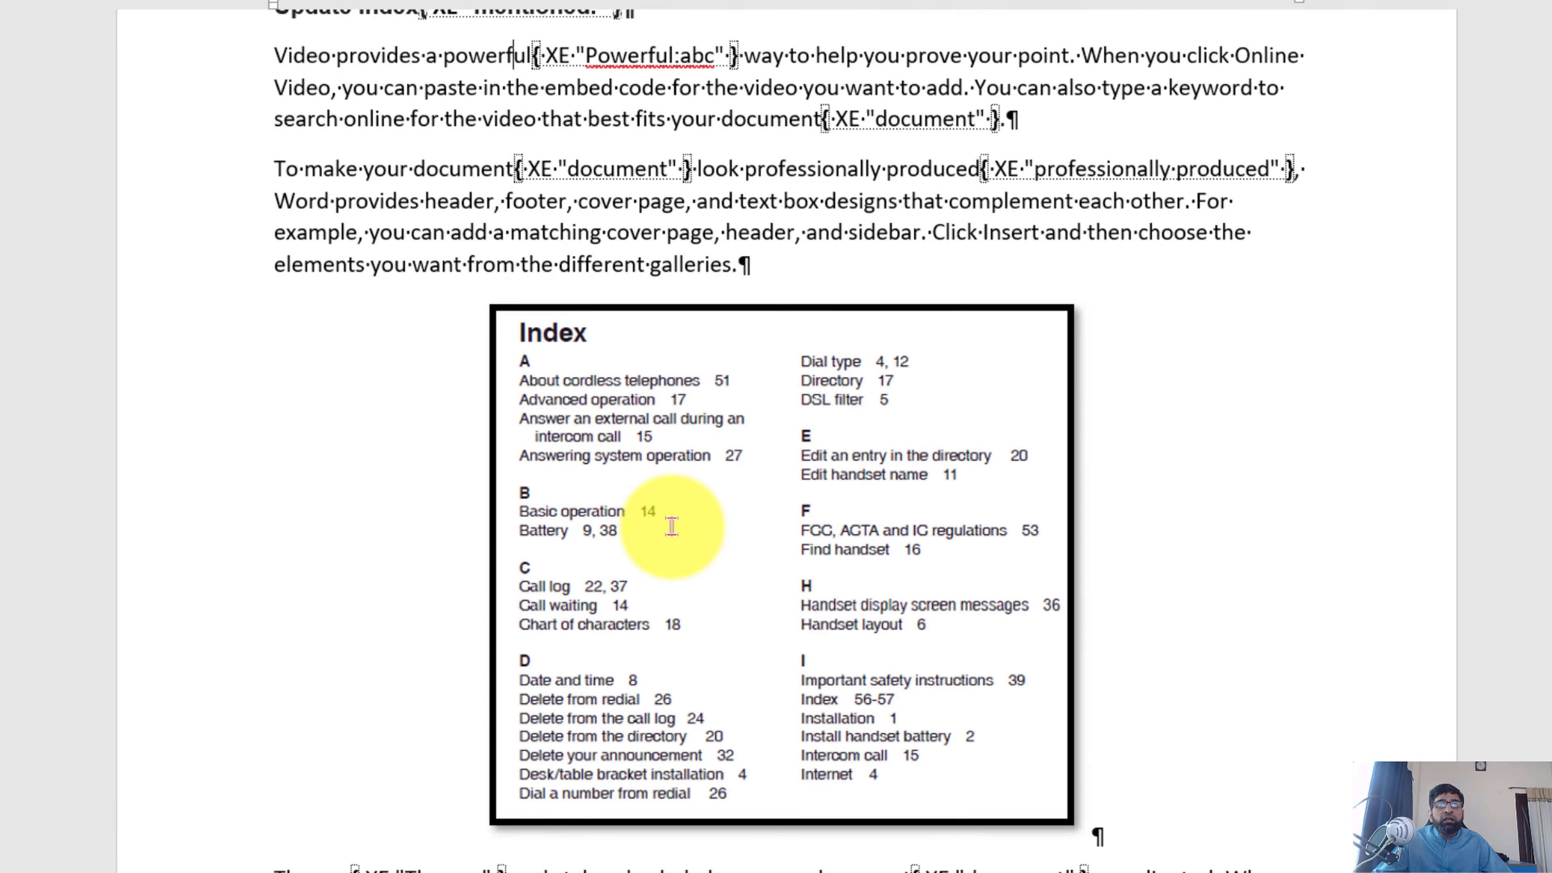
- Examine the alphabetical index entries, selecting Powerful and document, and return to the instructions on the first page
{"action": "scroll", "coordinate": [684, 532], "scroll_direction": "down", "scroll_amount": 10}
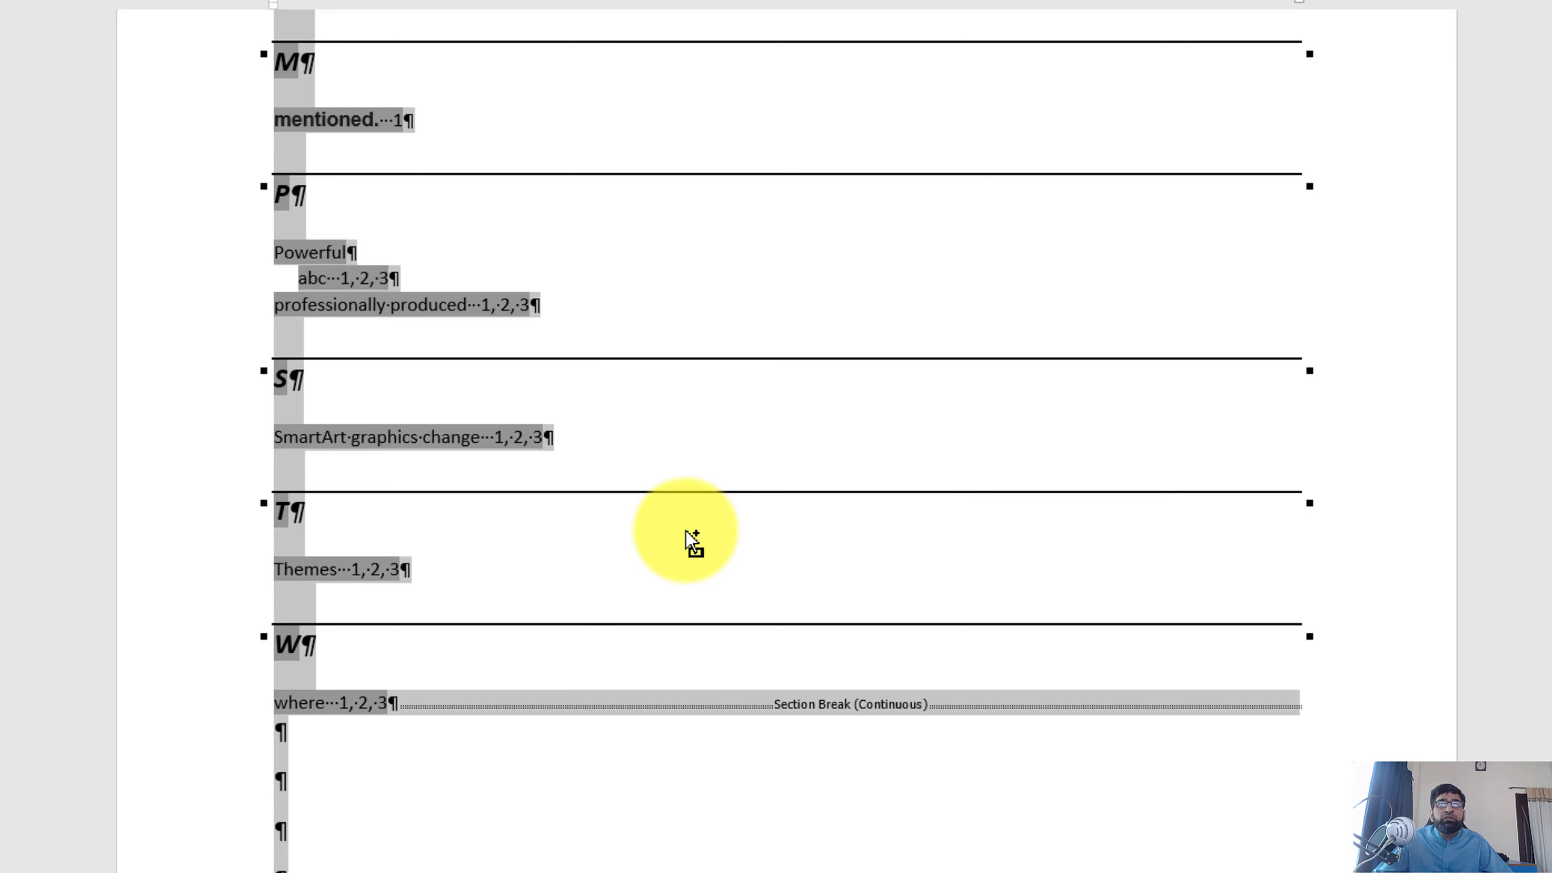
{"action": "left_click", "coordinate": [369, 279]}
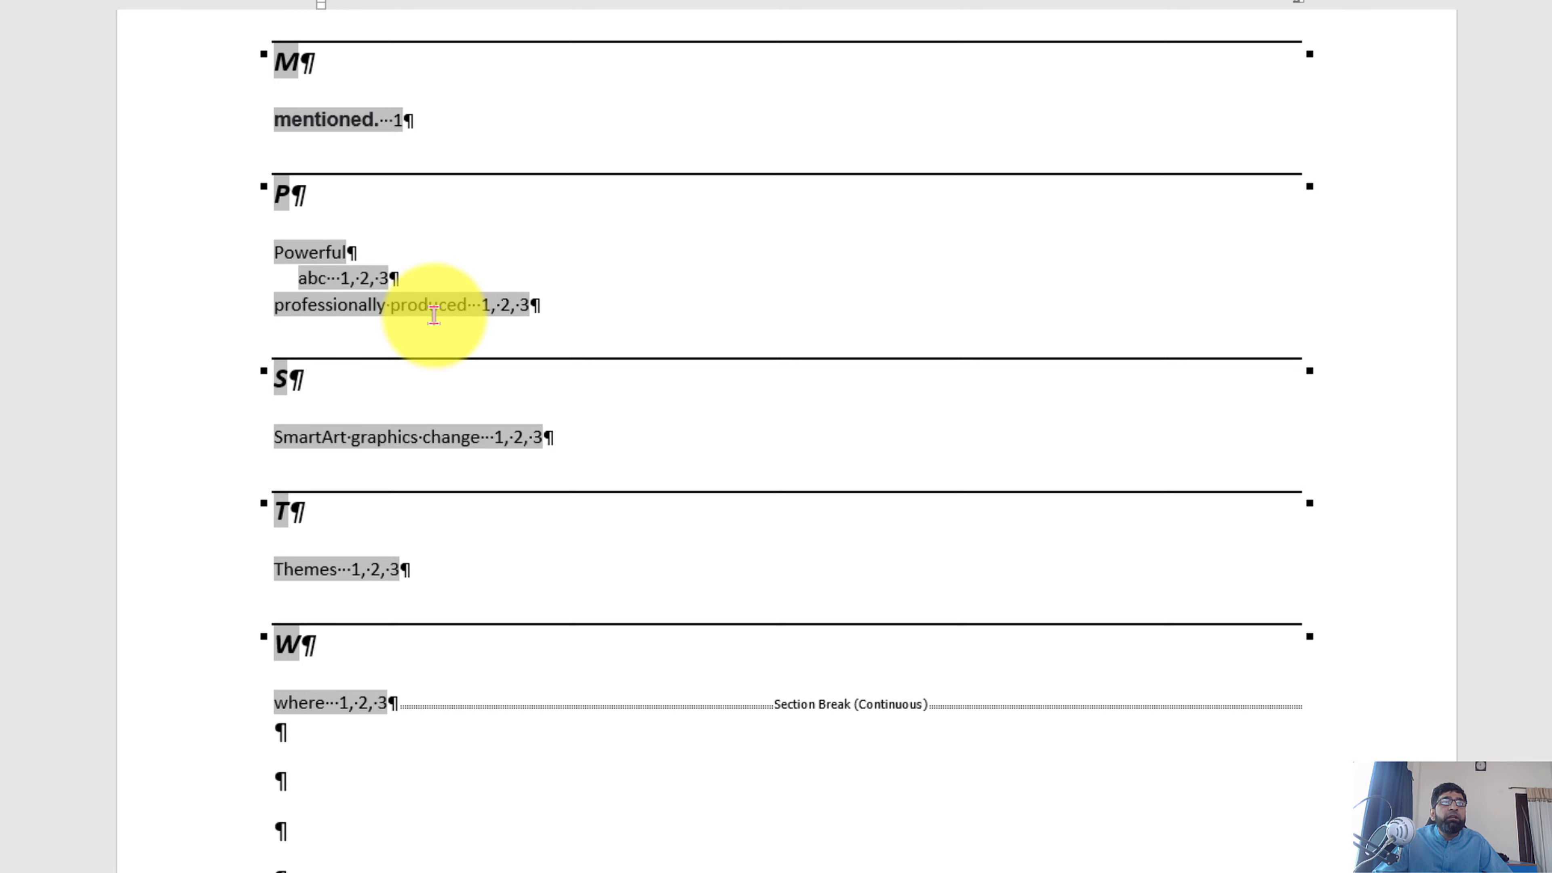
{"action": "scroll", "coordinate": [434, 315], "scroll_direction": "up", "scroll_amount": 4}
{"action": "double_click", "coordinate": [279, 537]}
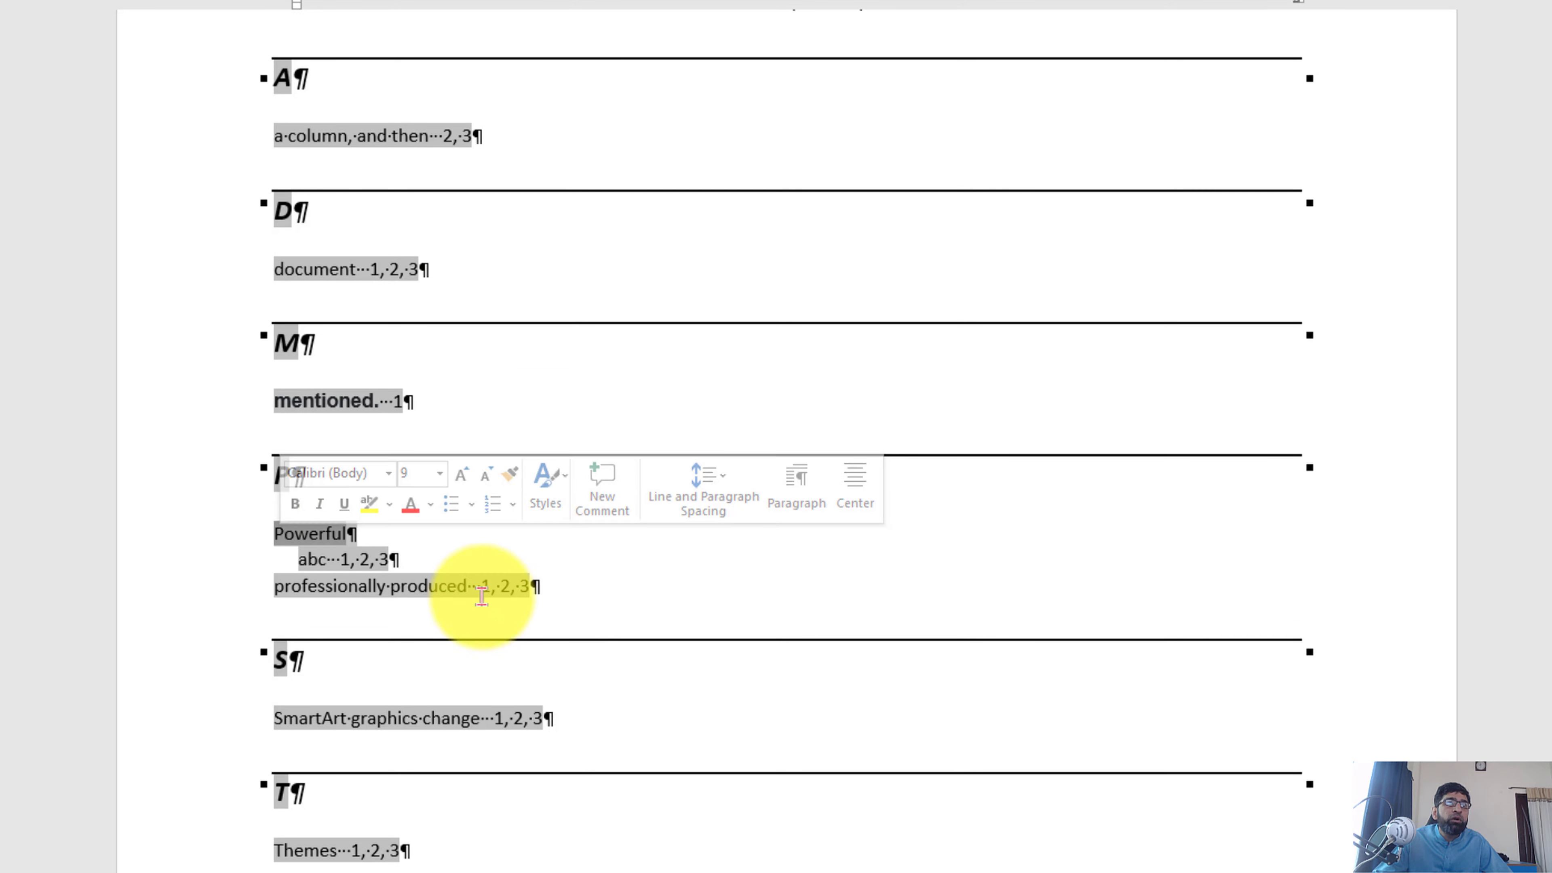
{"action": "left_click", "coordinate": [348, 586]}
{"action": "double_click", "coordinate": [308, 272]}
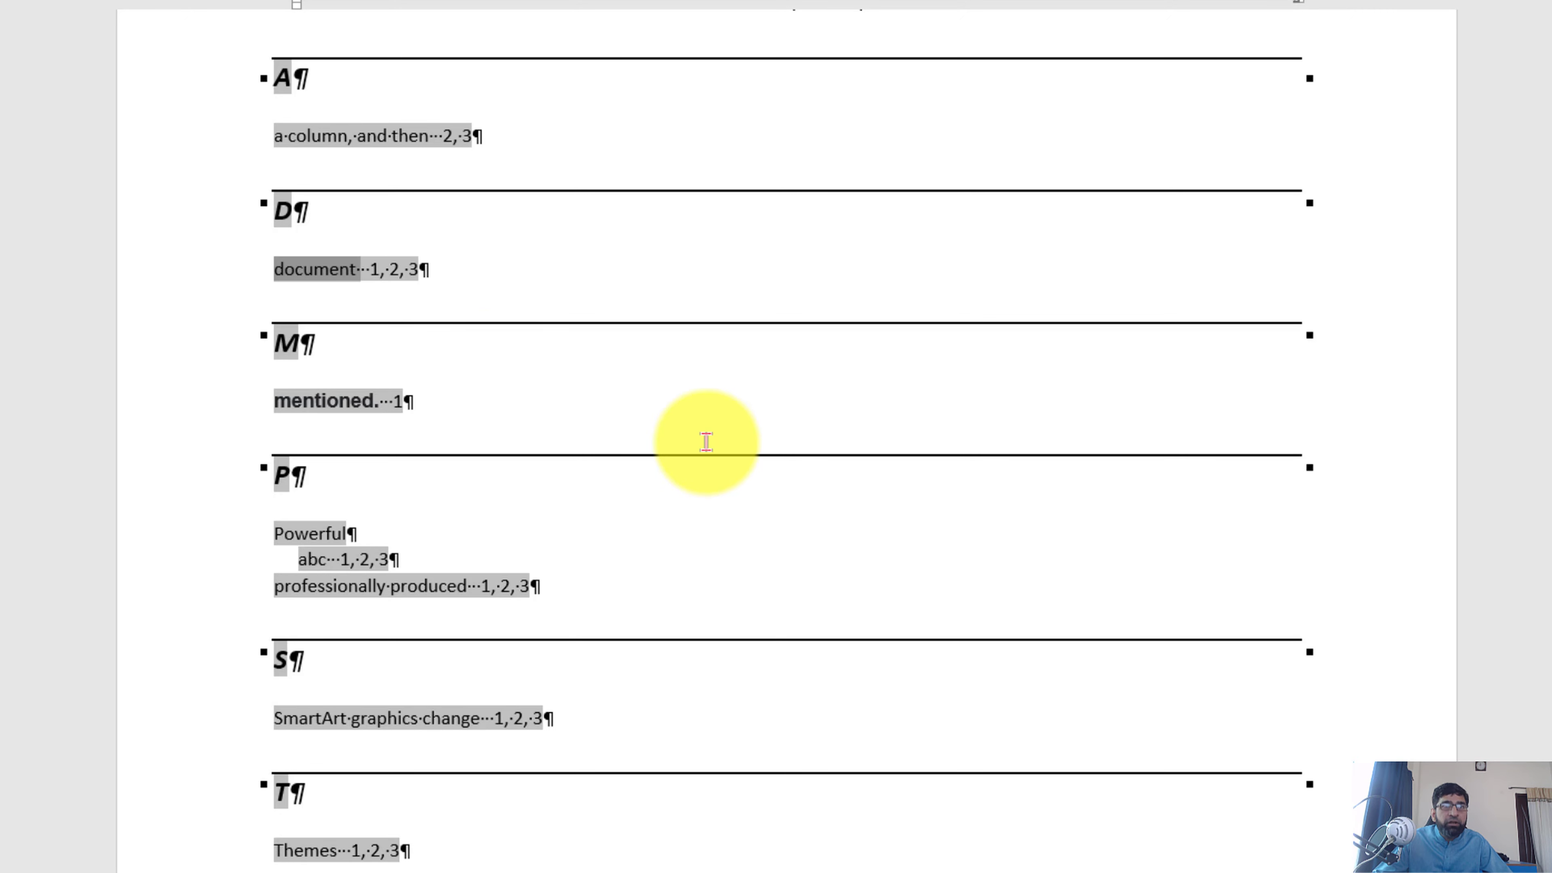
{"action": "scroll", "coordinate": [709, 443], "scroll_direction": "up", "scroll_amount": 20}
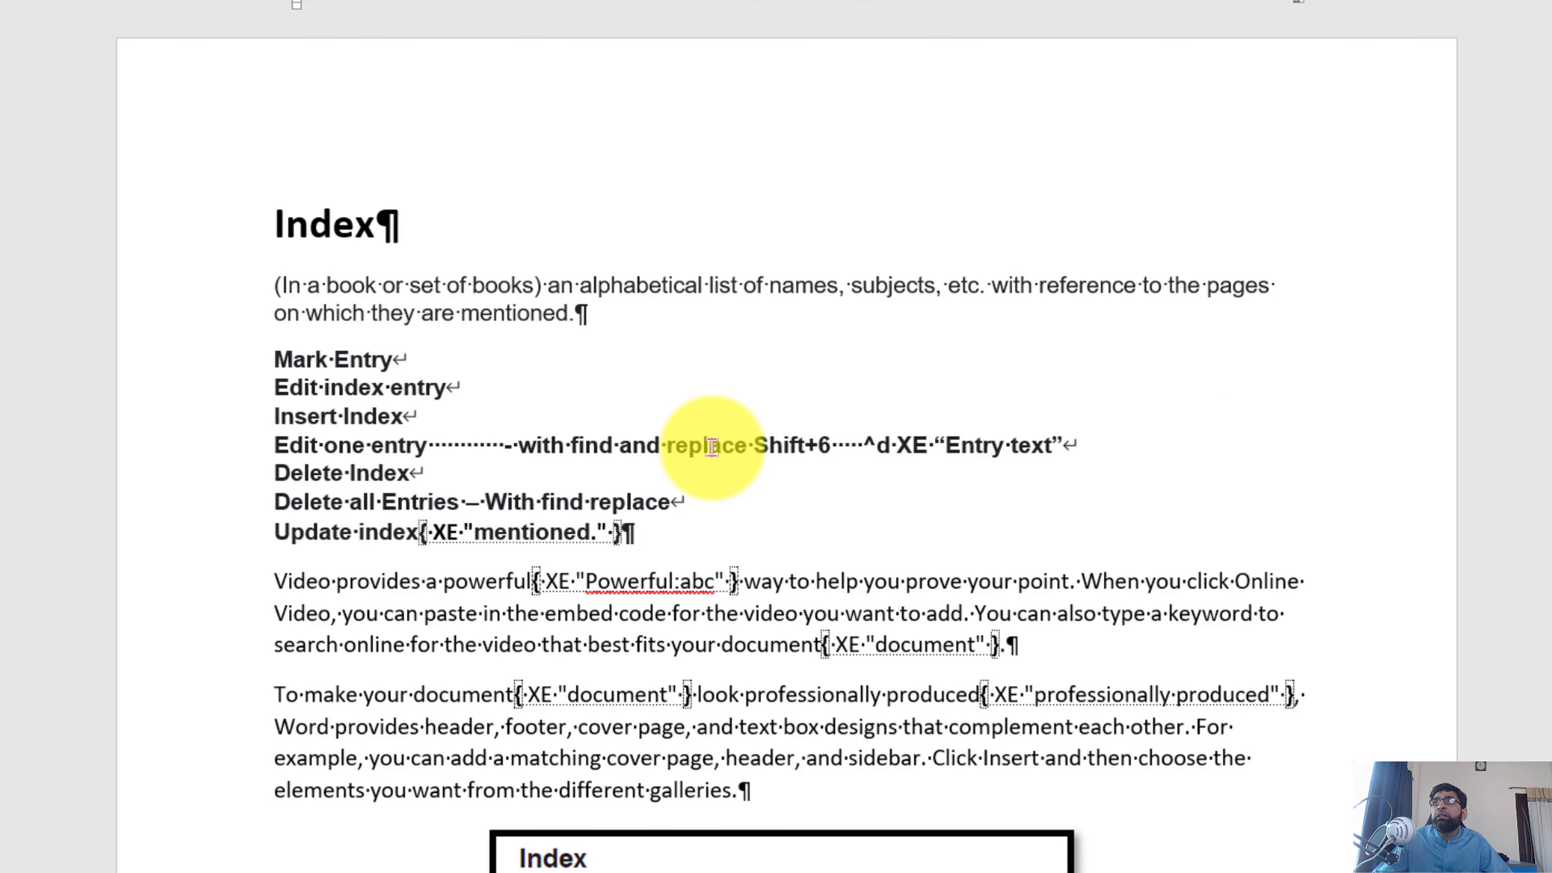
- Search for ^d XE "document" with Advanced Find, continuing from the beginning of the document to reach the first matching field
{"action": "key", "text": "ctrl+f"}
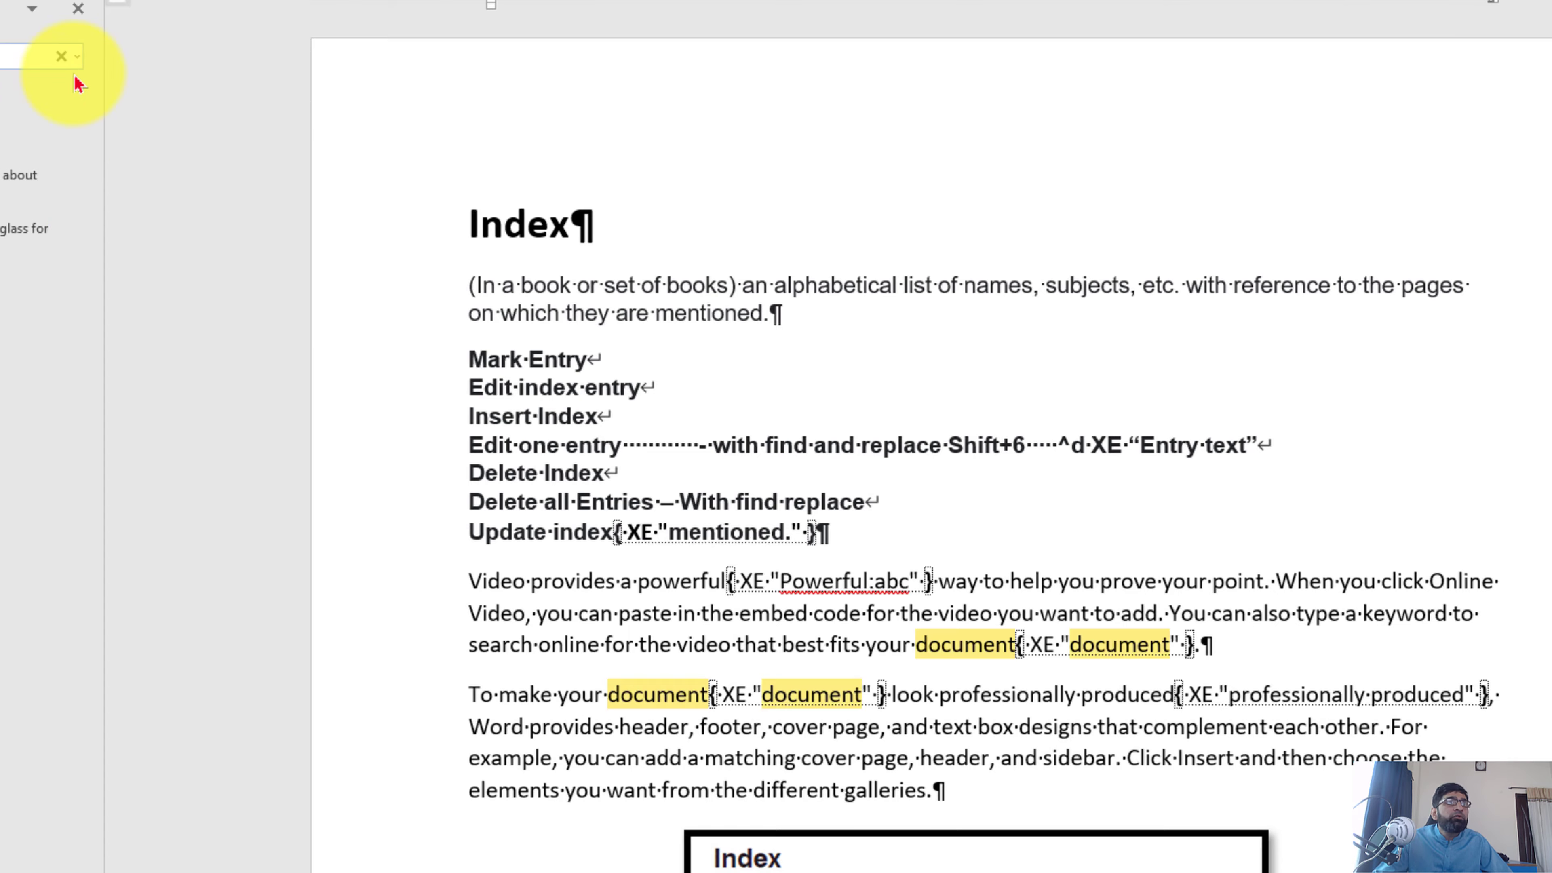
{"action": "left_click", "coordinate": [78, 59]}
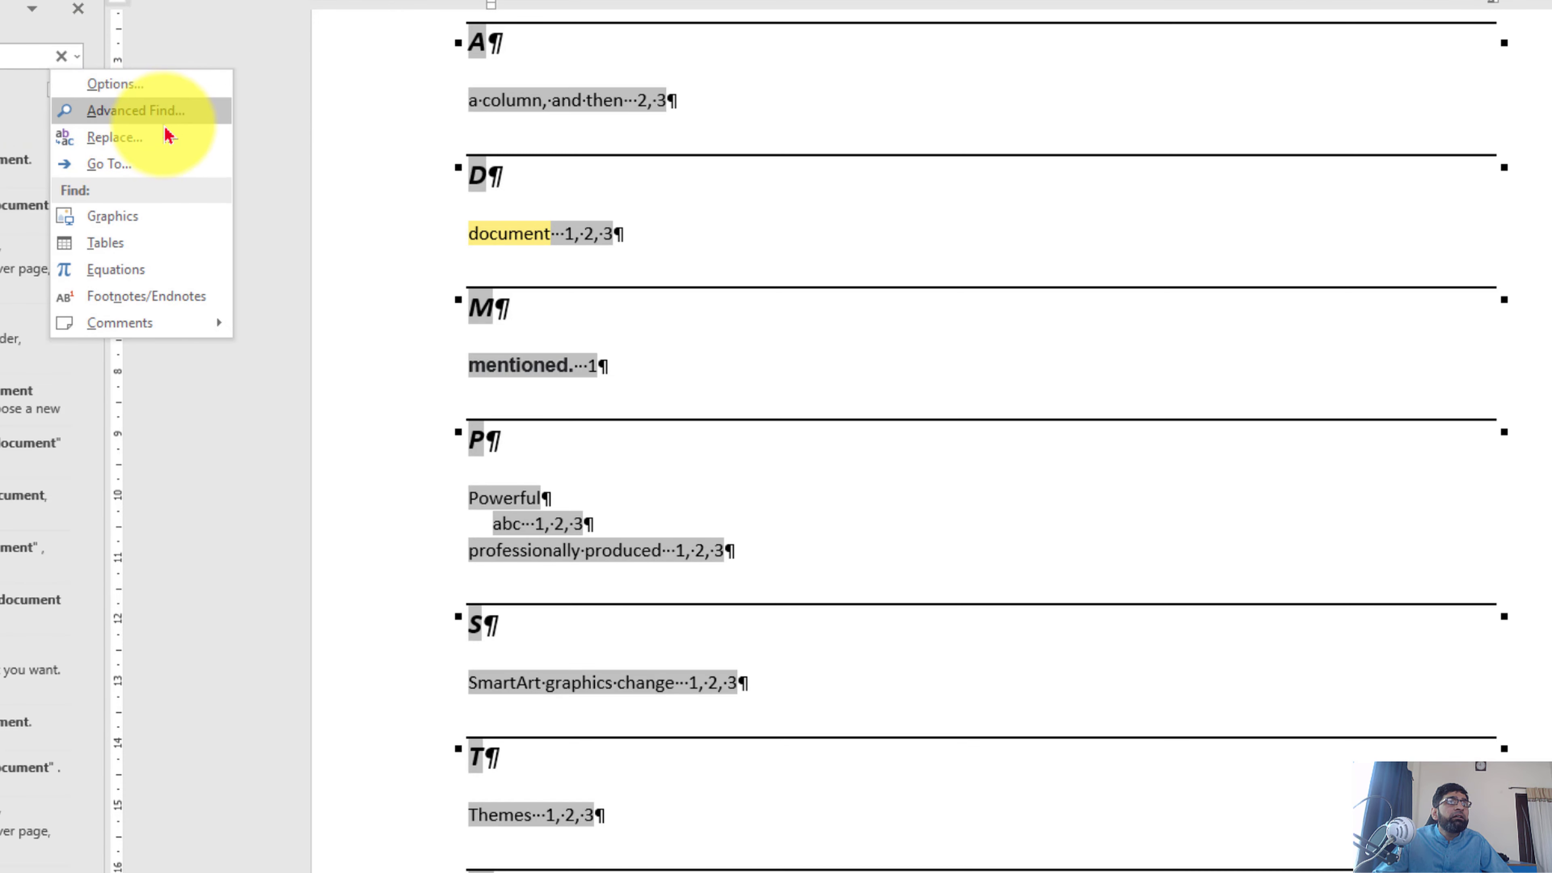
{"action": "left_click", "coordinate": [135, 111]}
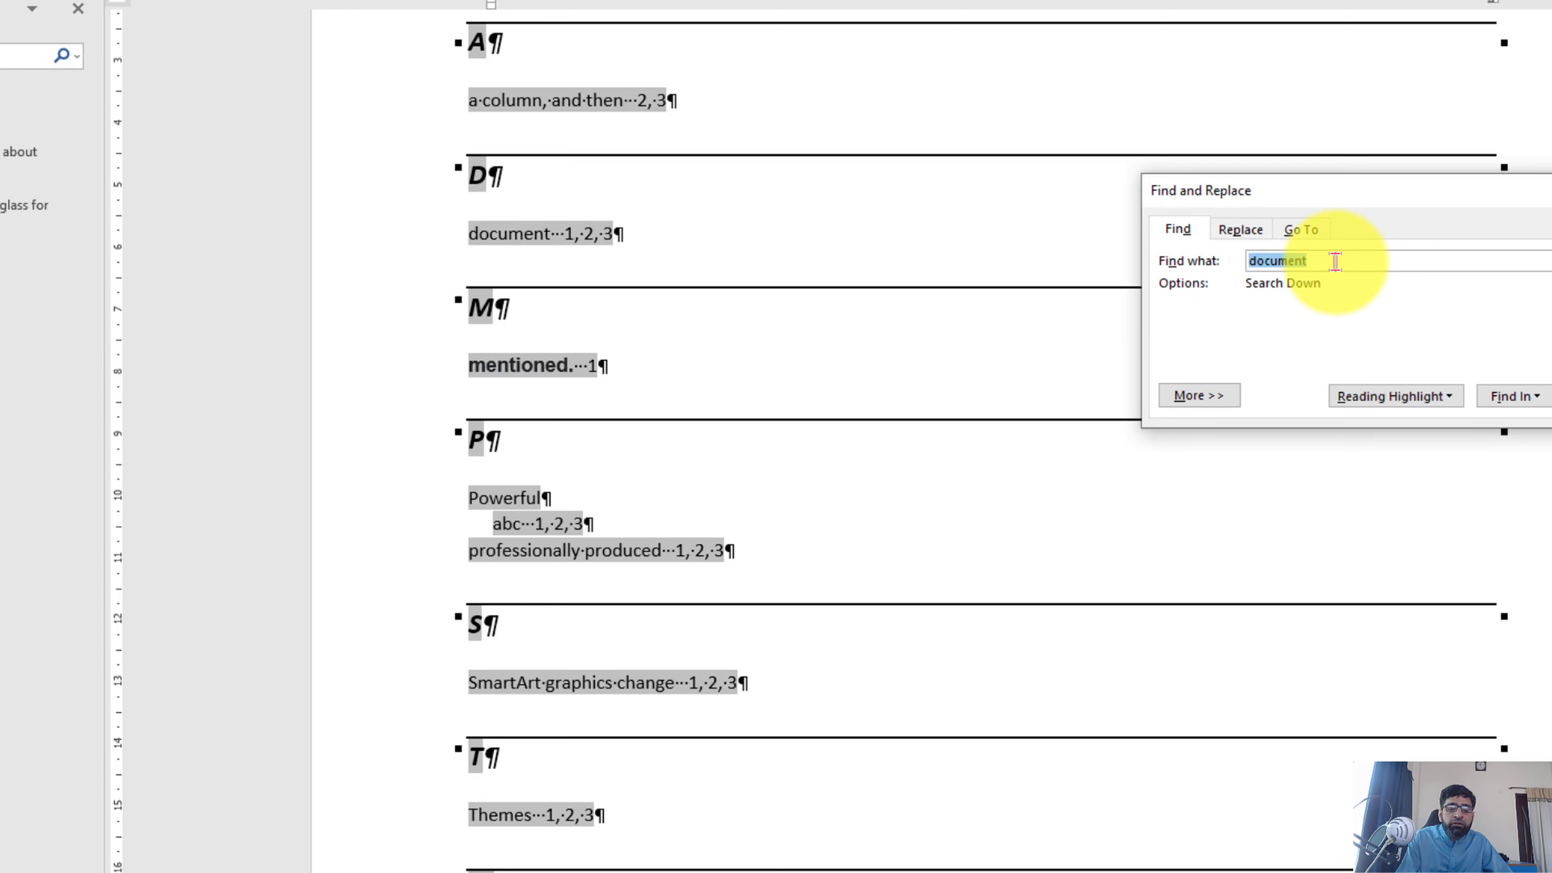
{"action": "type", "text": "^d XE"}
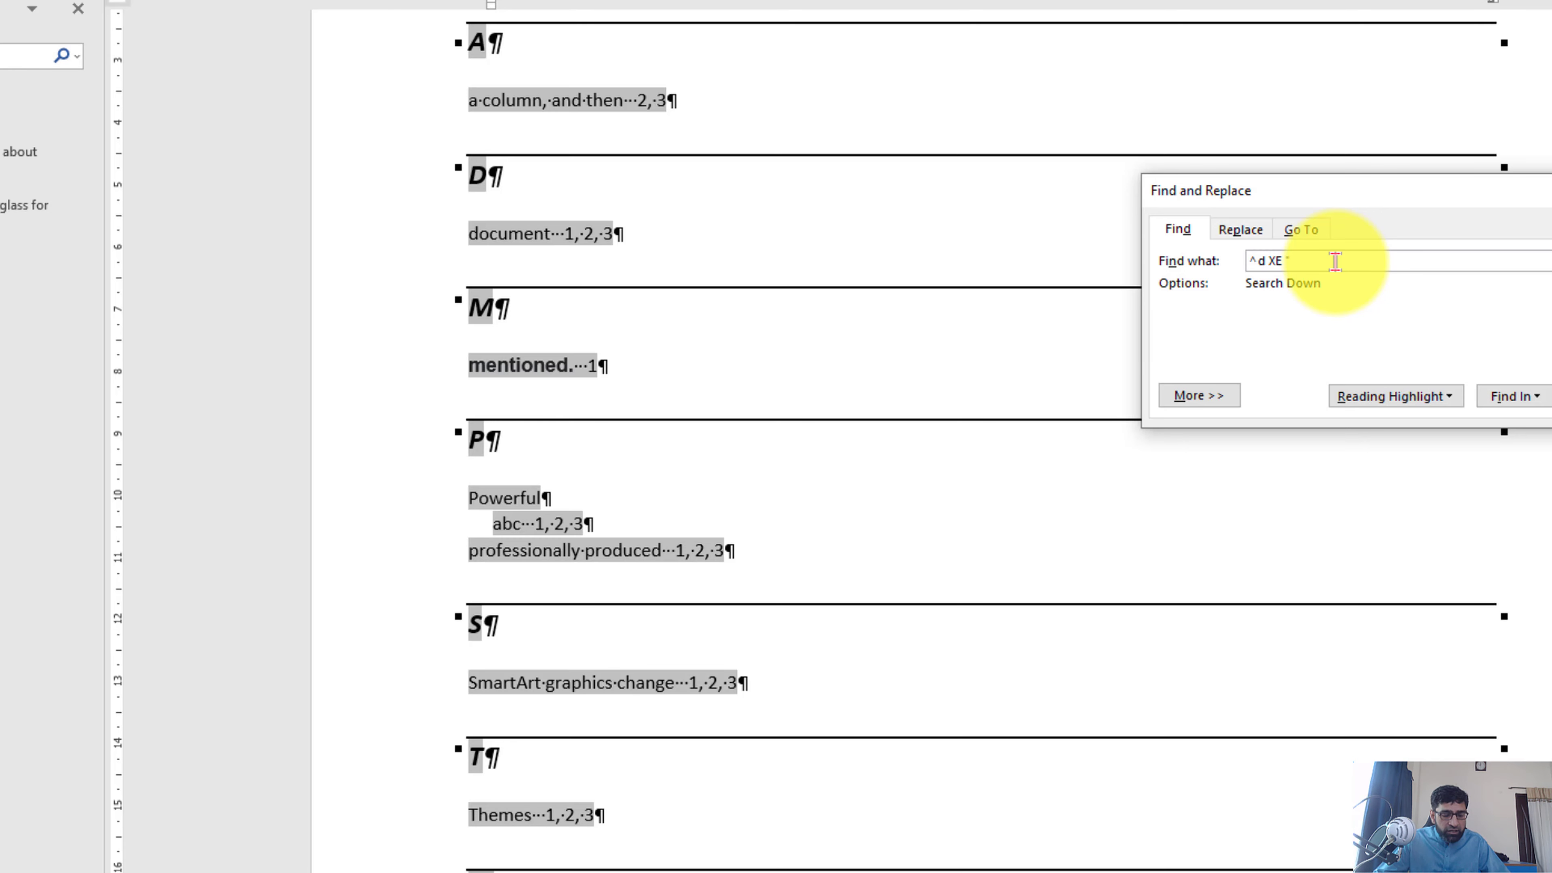
{"action": "type", "text": "document"}
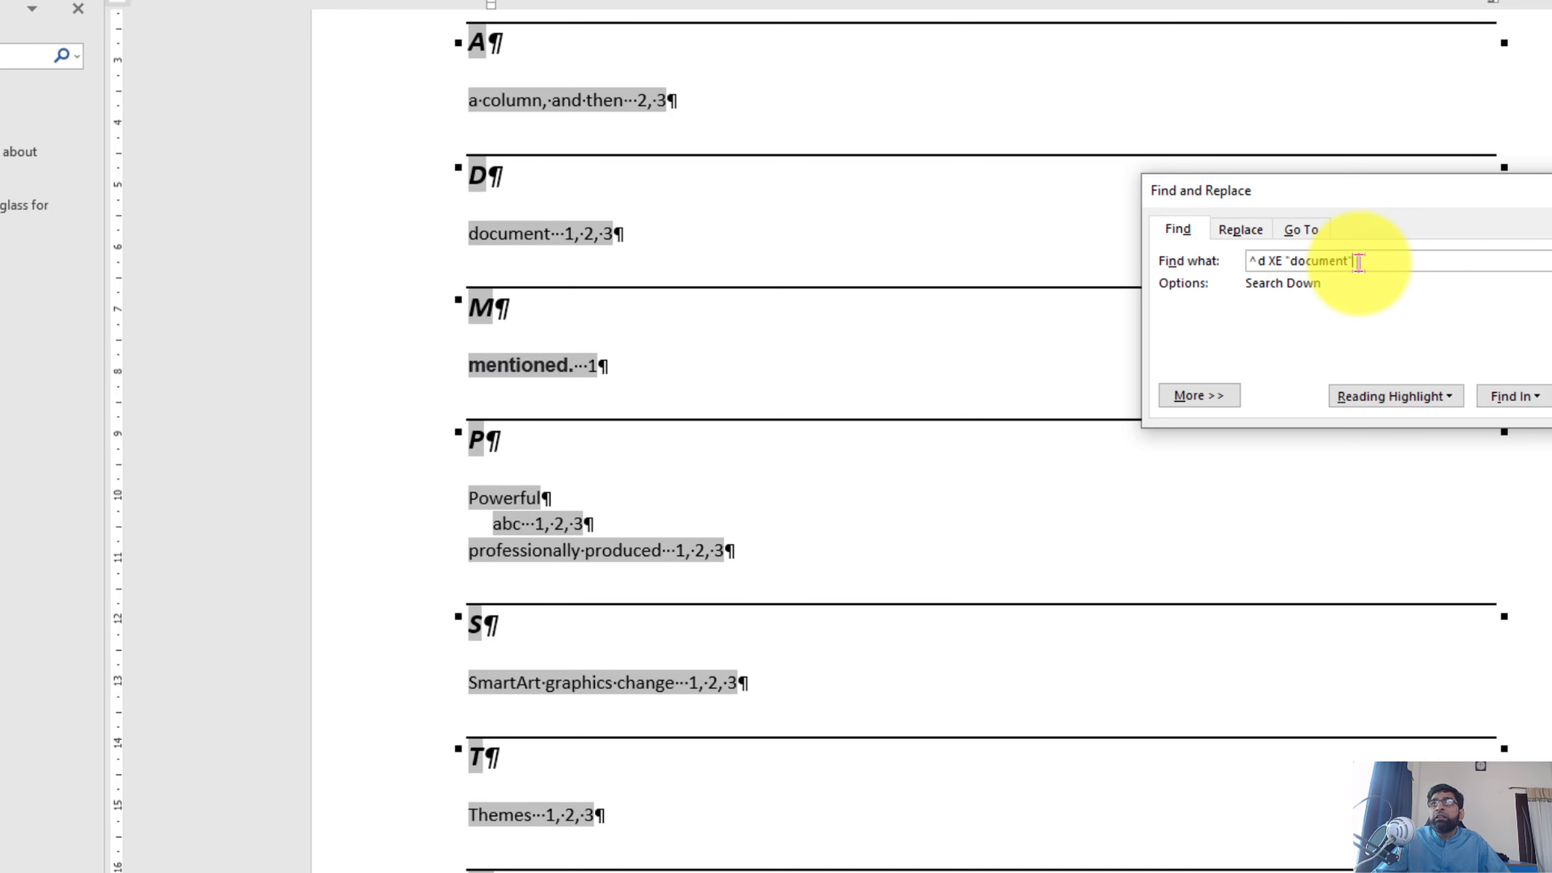
{"action": "key", "text": "Return"}
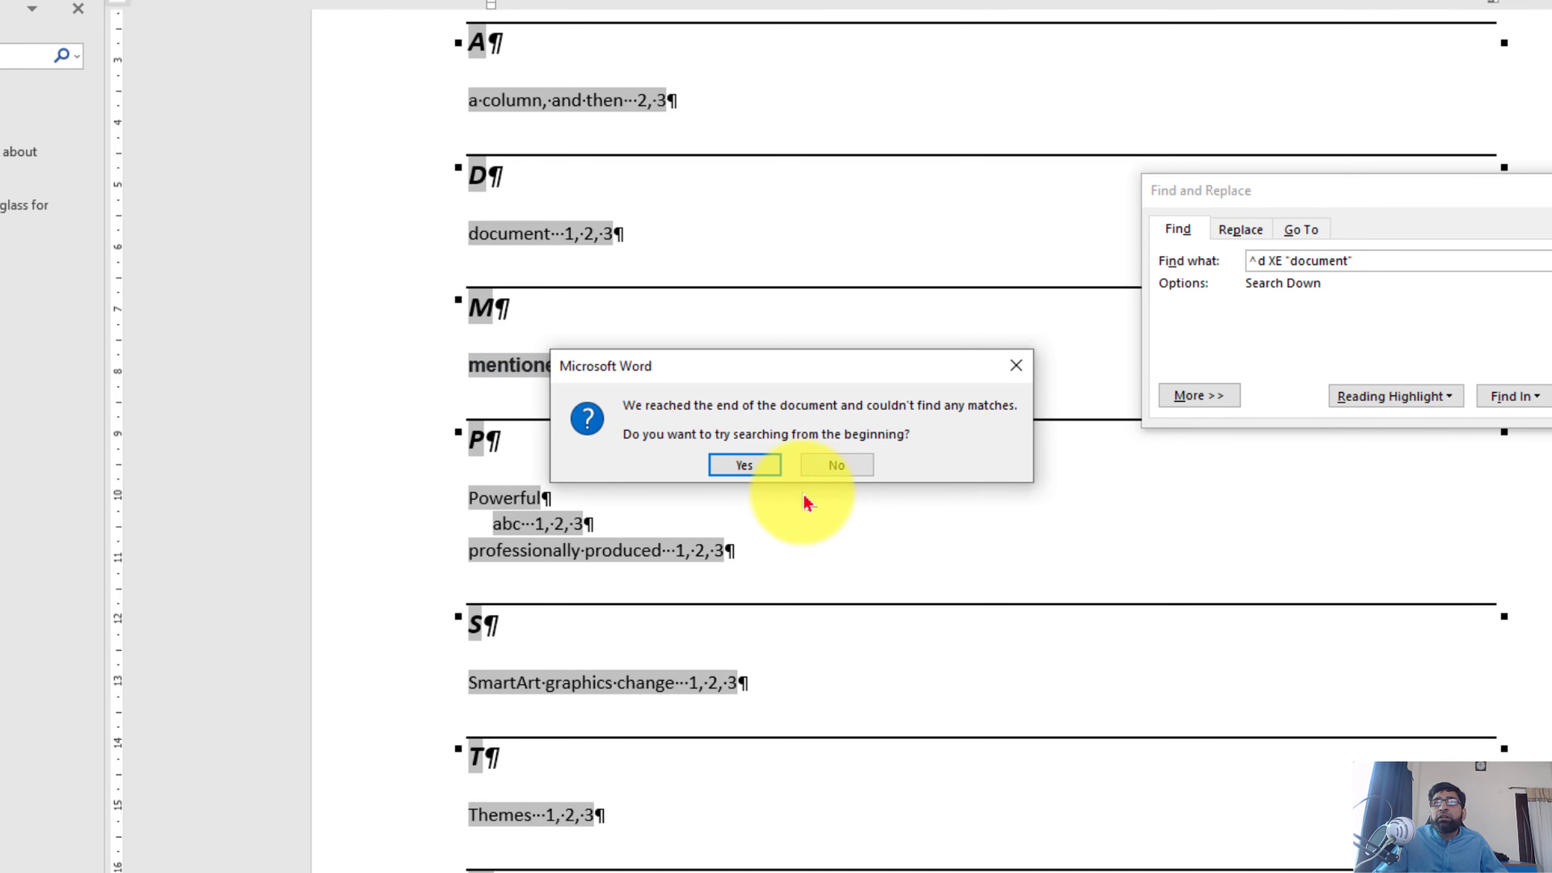
{"action": "left_click", "coordinate": [737, 464]}
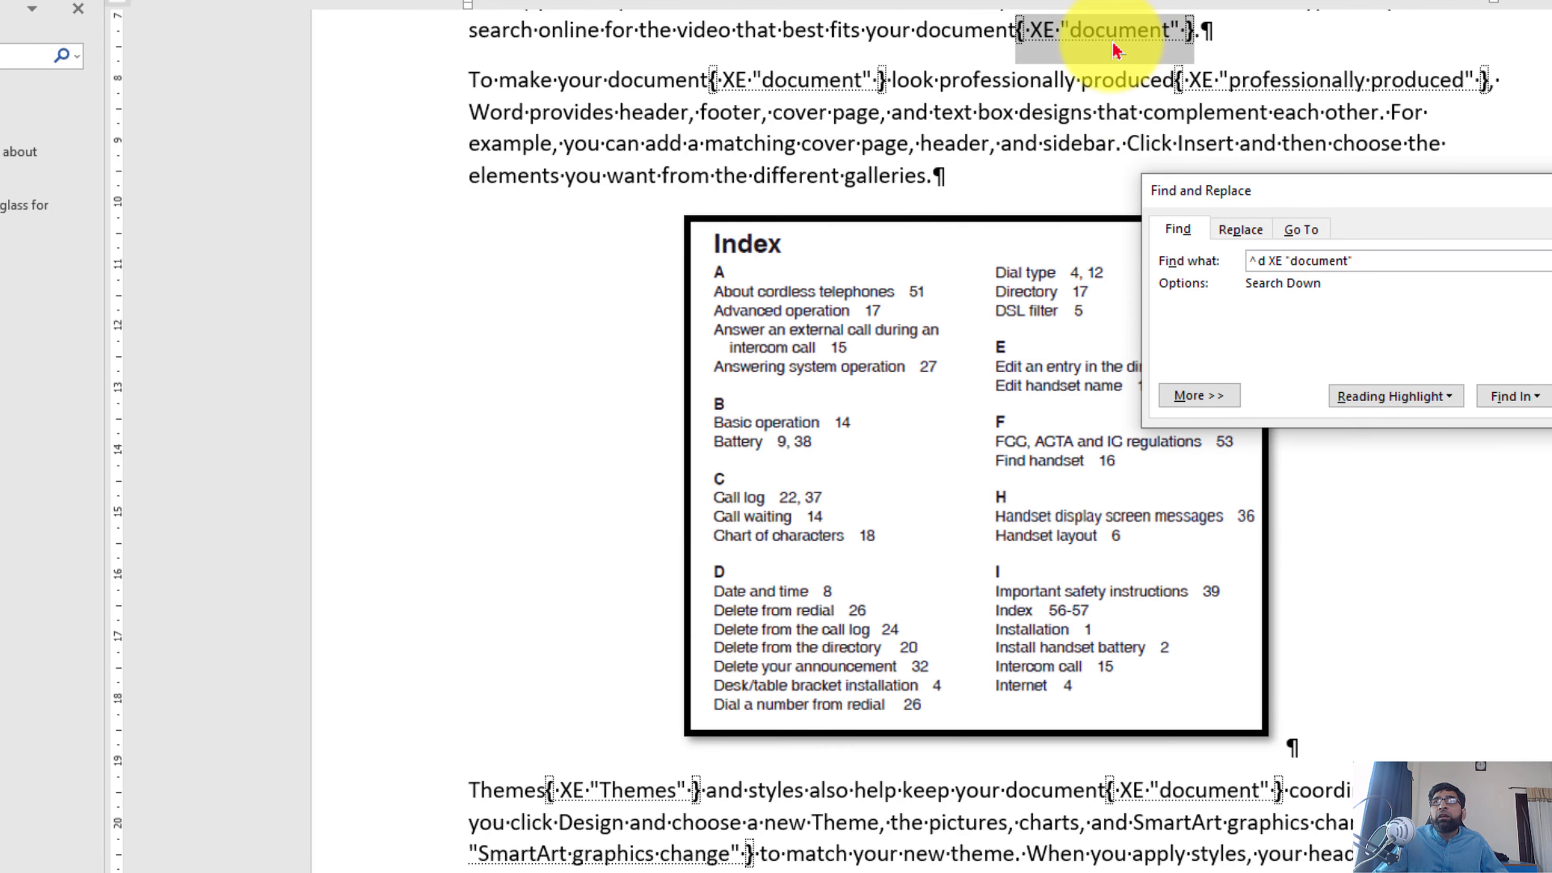
- Go through the next two XE "document" fields and close both the find dialog and the search pane
{"action": "key", "text": "Return"}
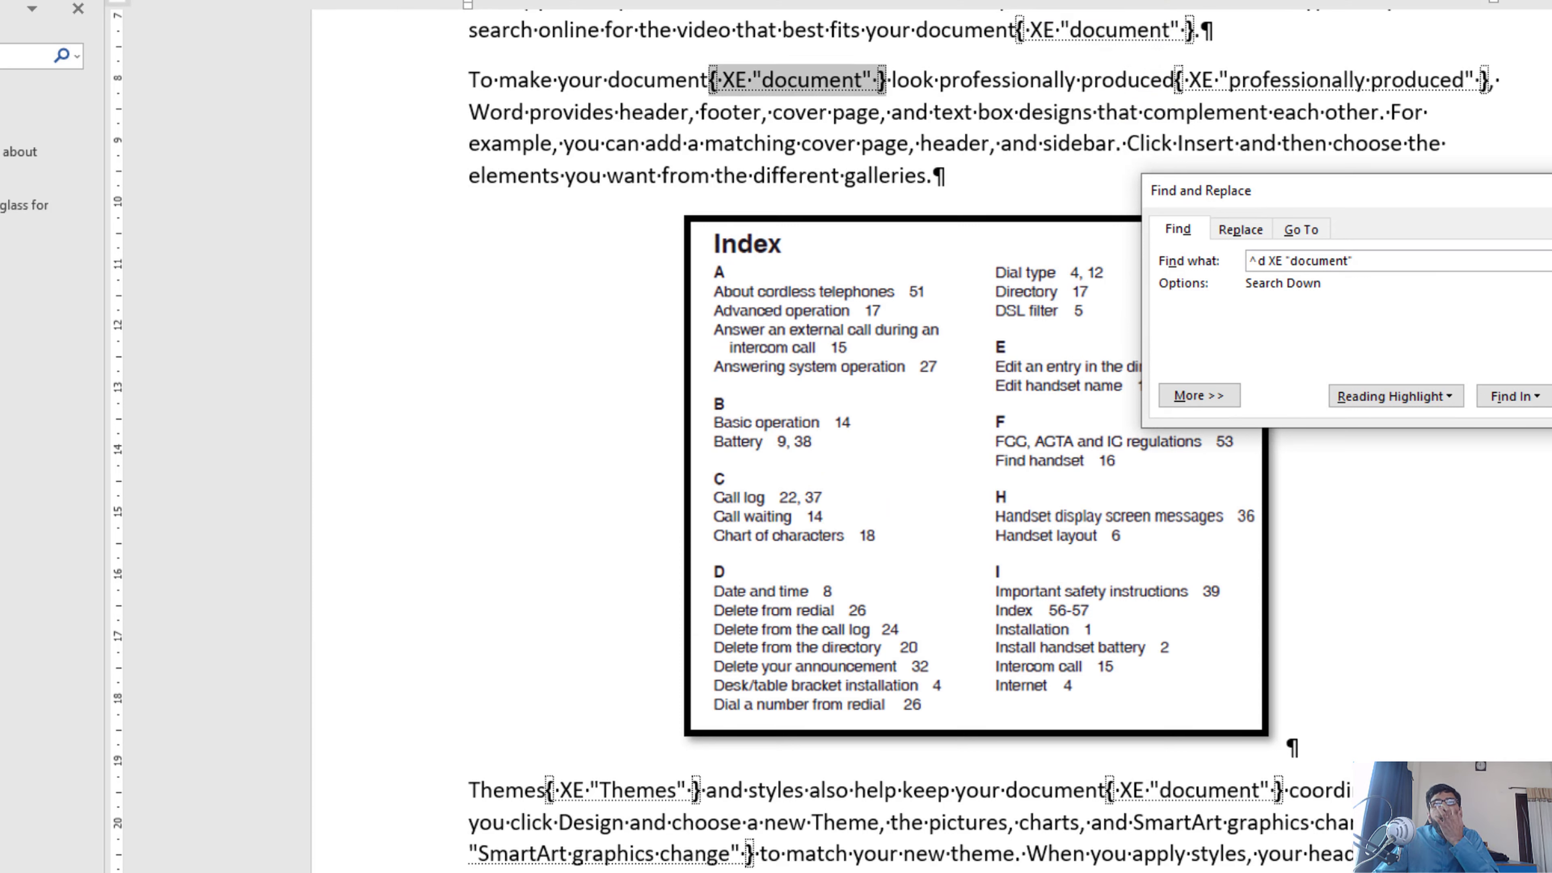
{"action": "key", "text": "Return"}
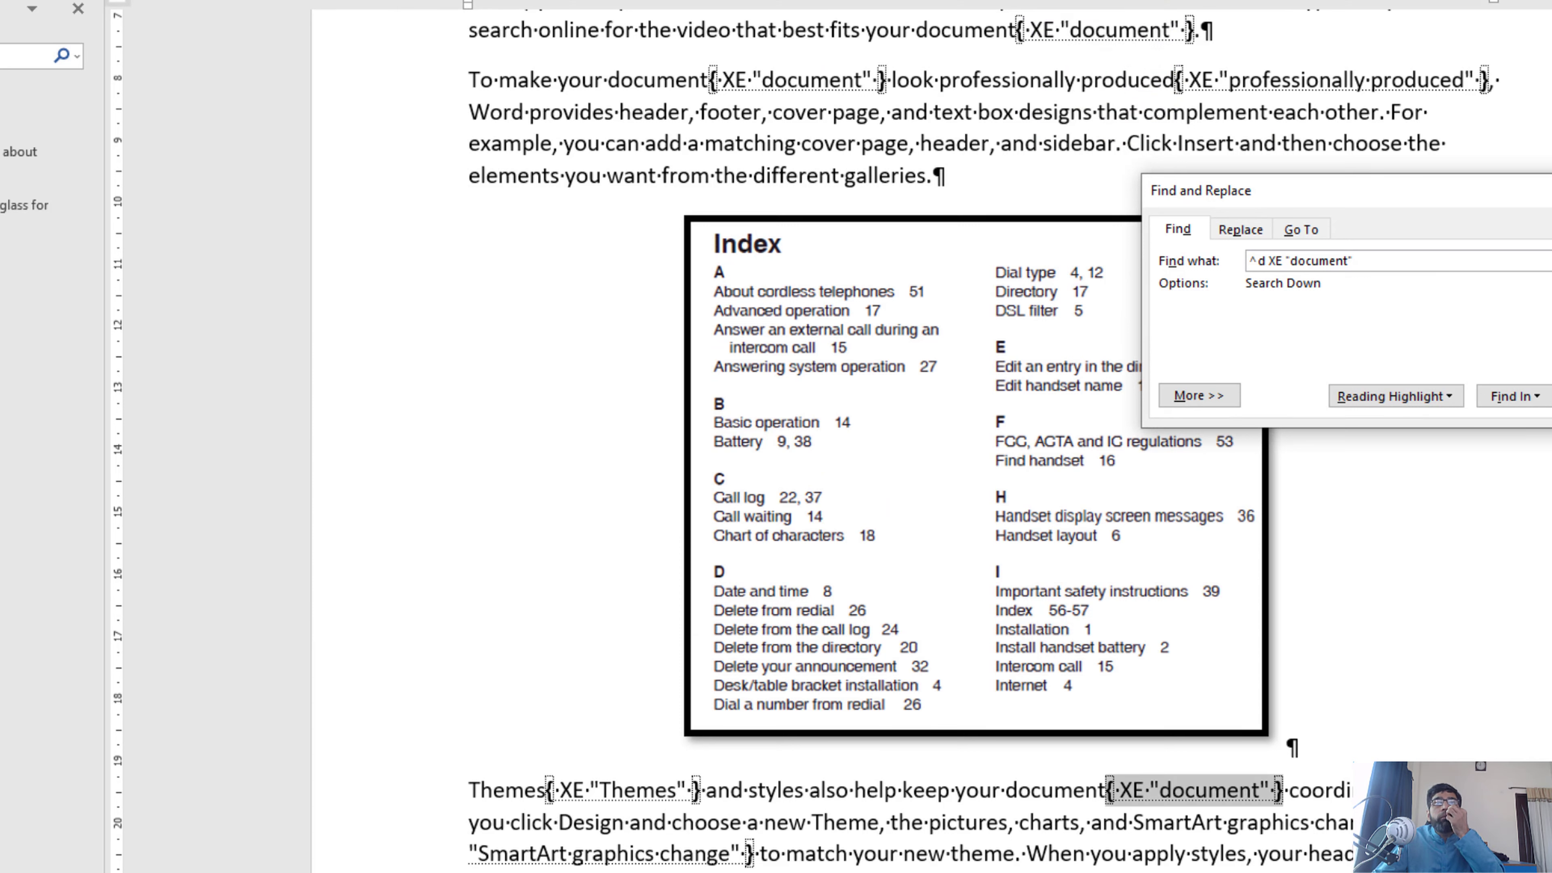
{"action": "key", "text": "Escape"}
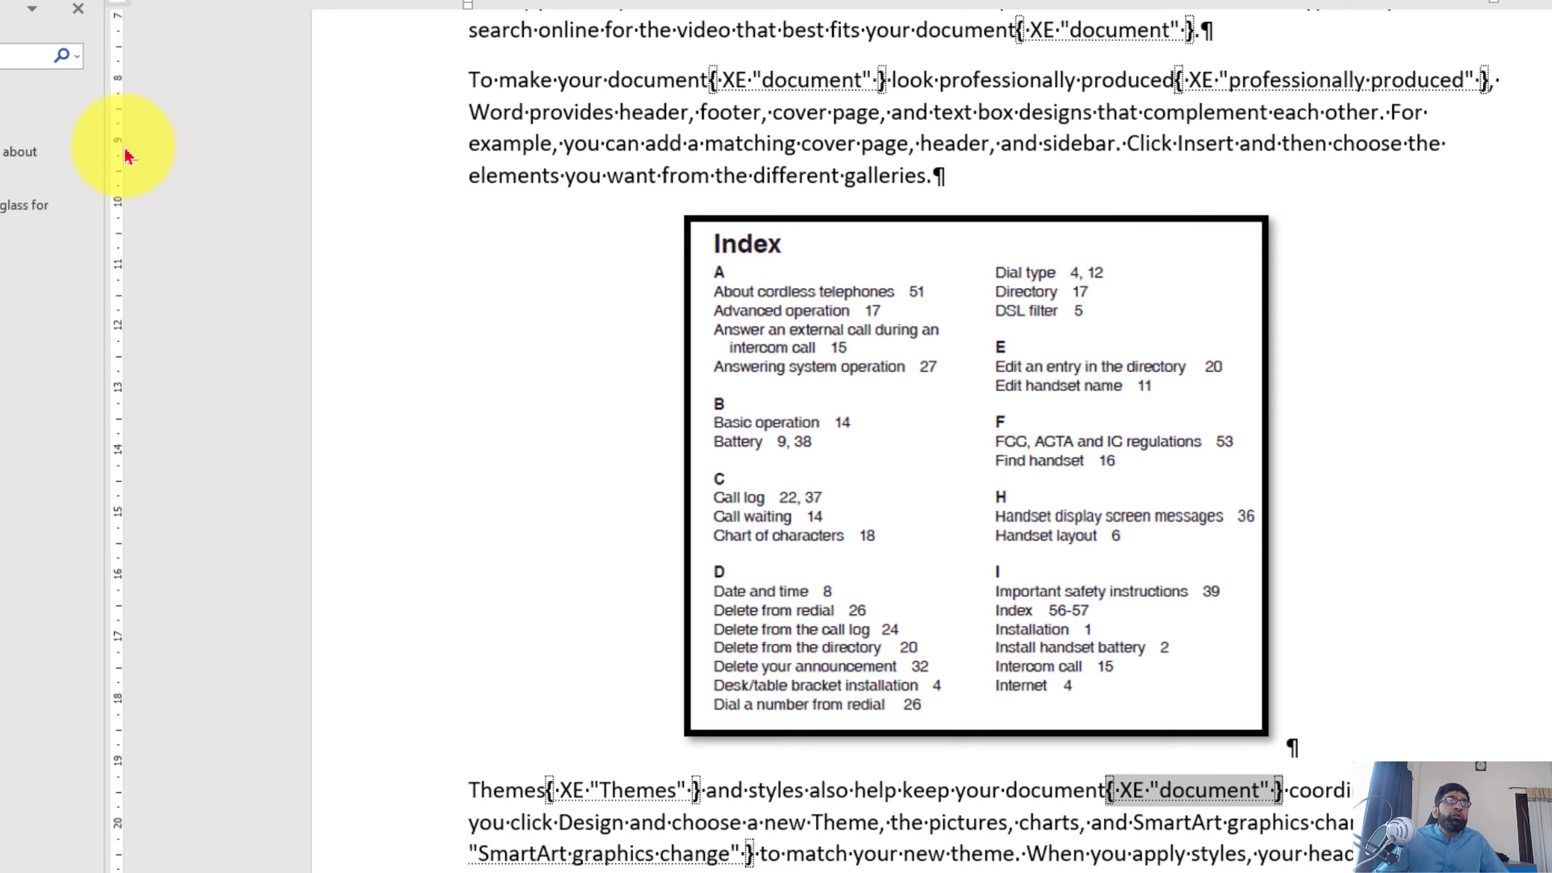
{"action": "left_click", "coordinate": [78, 8]}
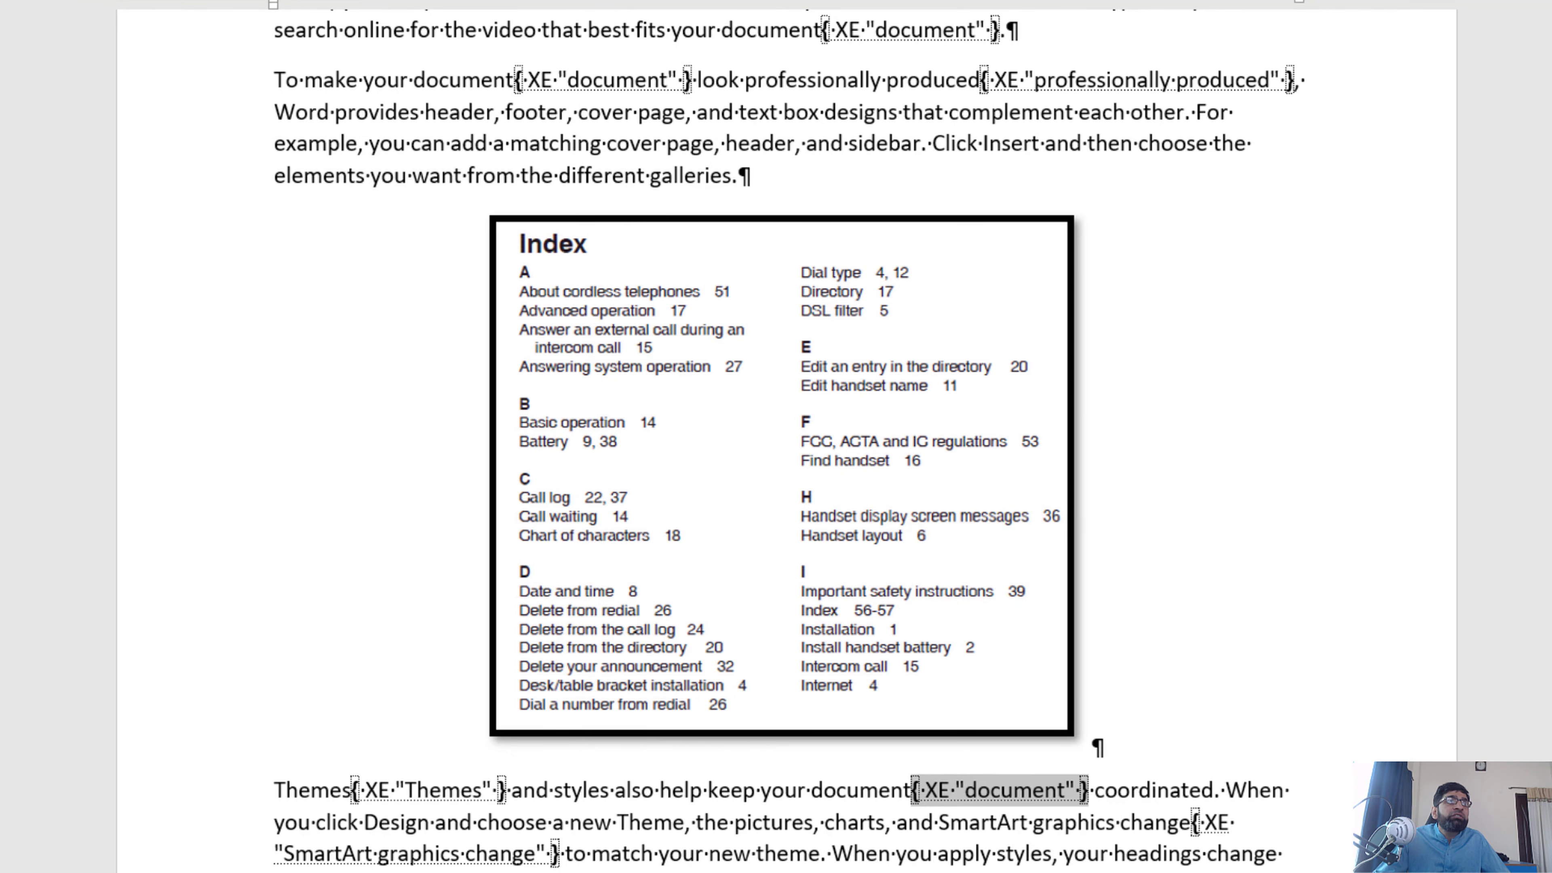